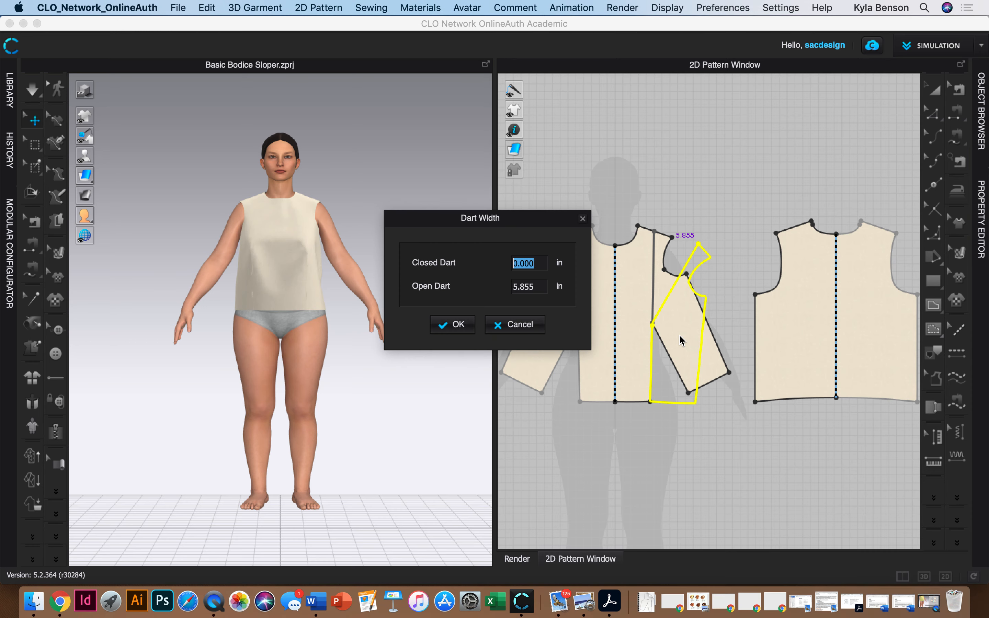
- Rotate the entire front waist dart into the shoulder, set its tip slightly above the pivot, and delete the leftover hem point
left_click(455, 327)
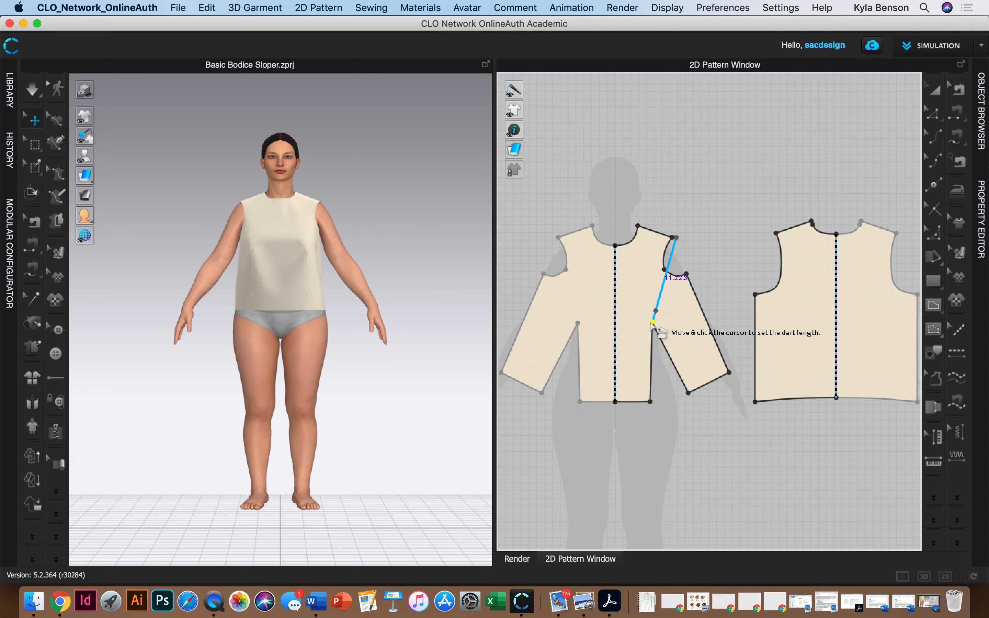
left_click(655, 312)
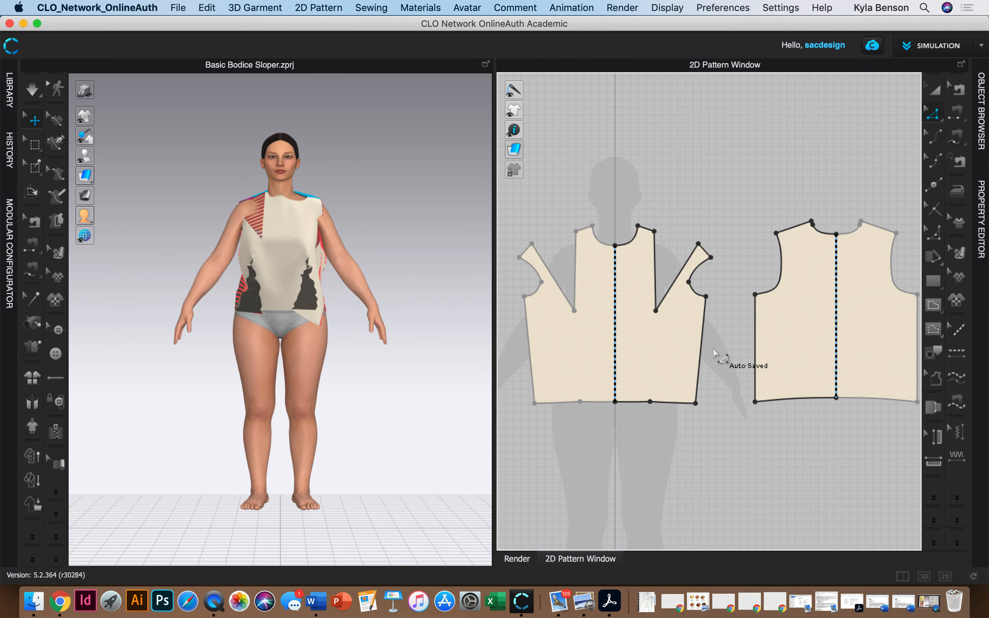
left_click(649, 401)
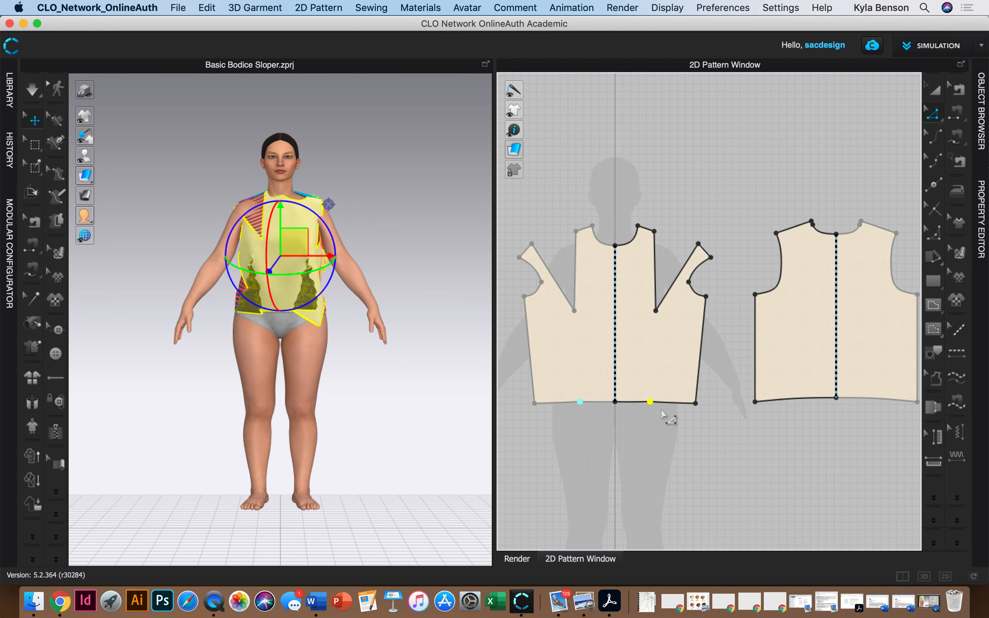
left_click(661, 409)
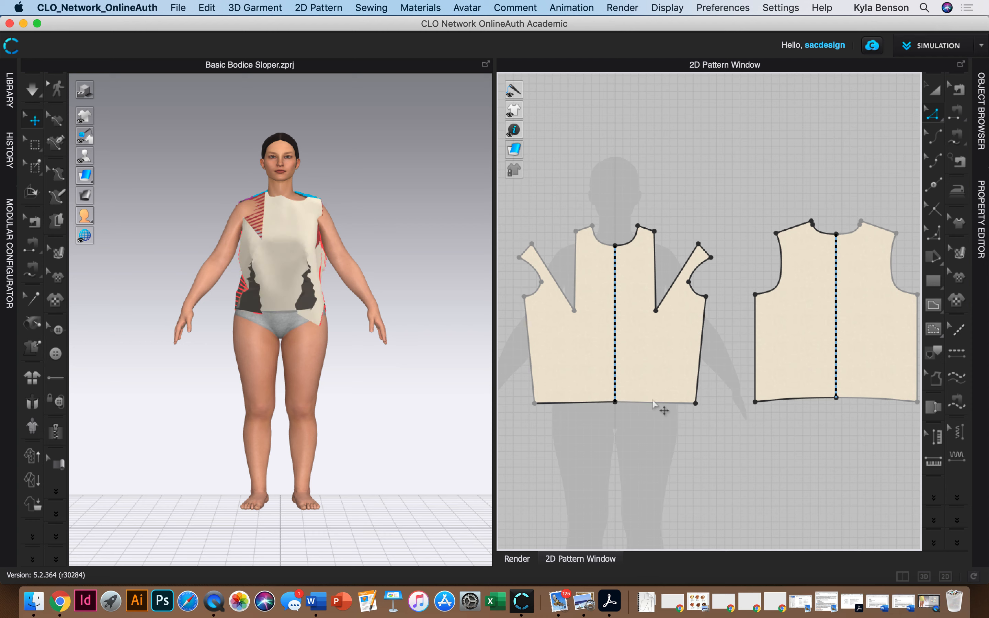
- Select both legs of the front shoulder dart and open its dimensions with Edit Dart
left_click(654, 270)
left_click(688, 282, "shift")
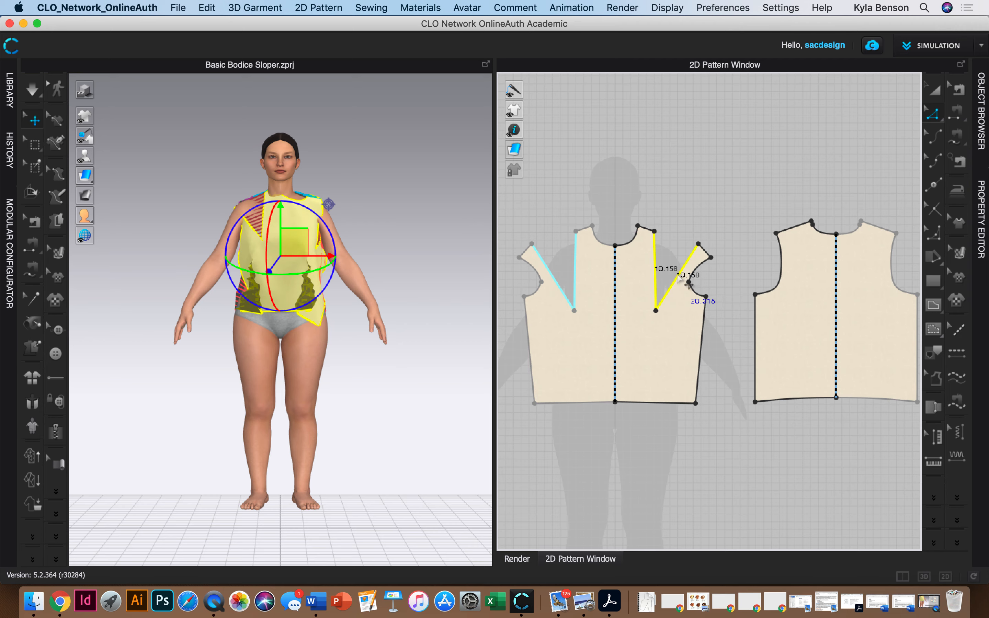
right_click(671, 288)
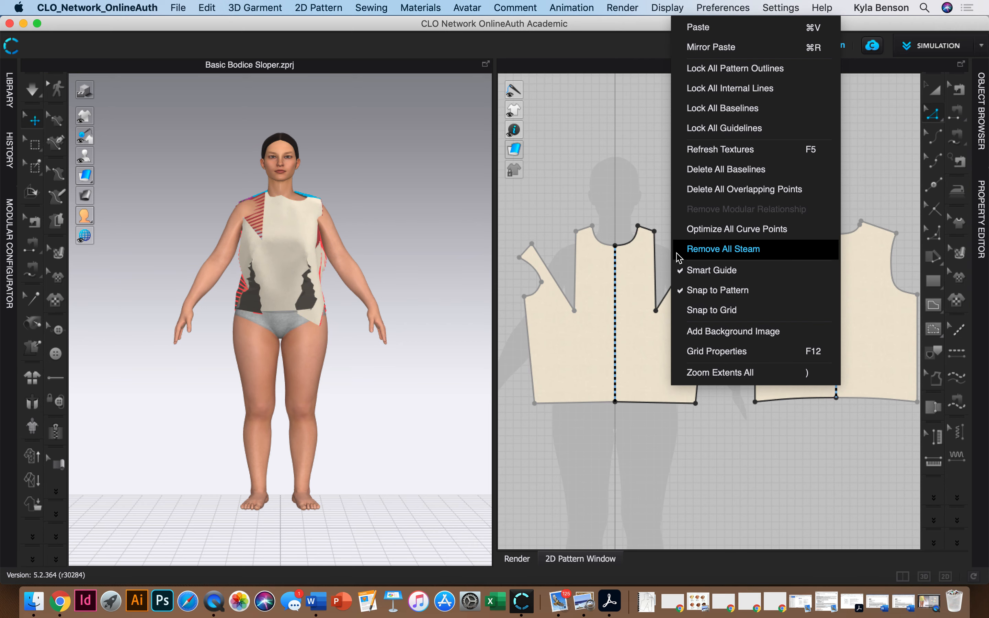
left_click(622, 173)
left_click(935, 115)
left_click(654, 287)
left_click(671, 288, "shift")
right_click(671, 283)
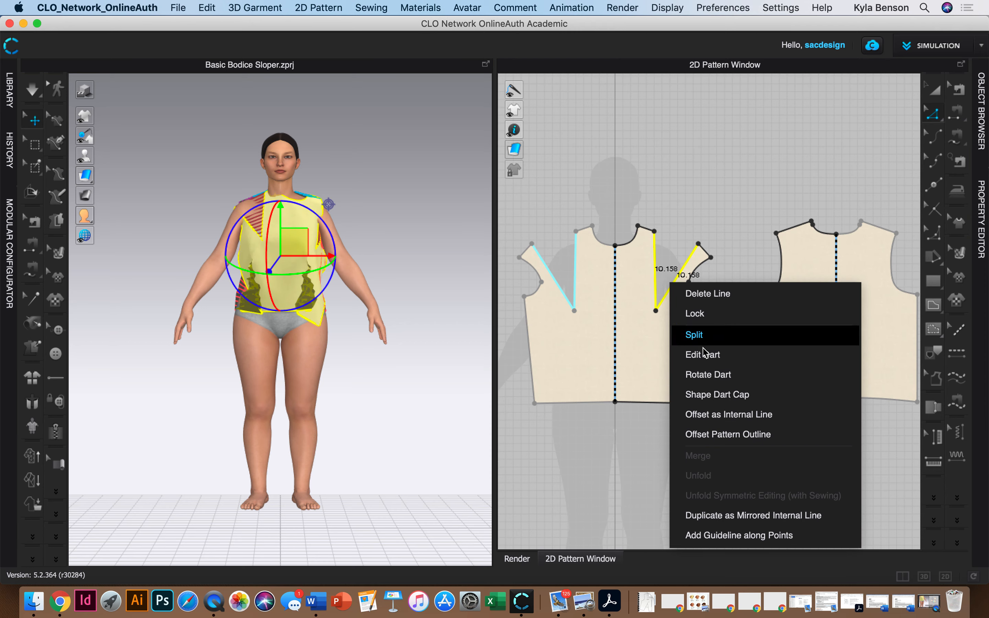
left_click(713, 355)
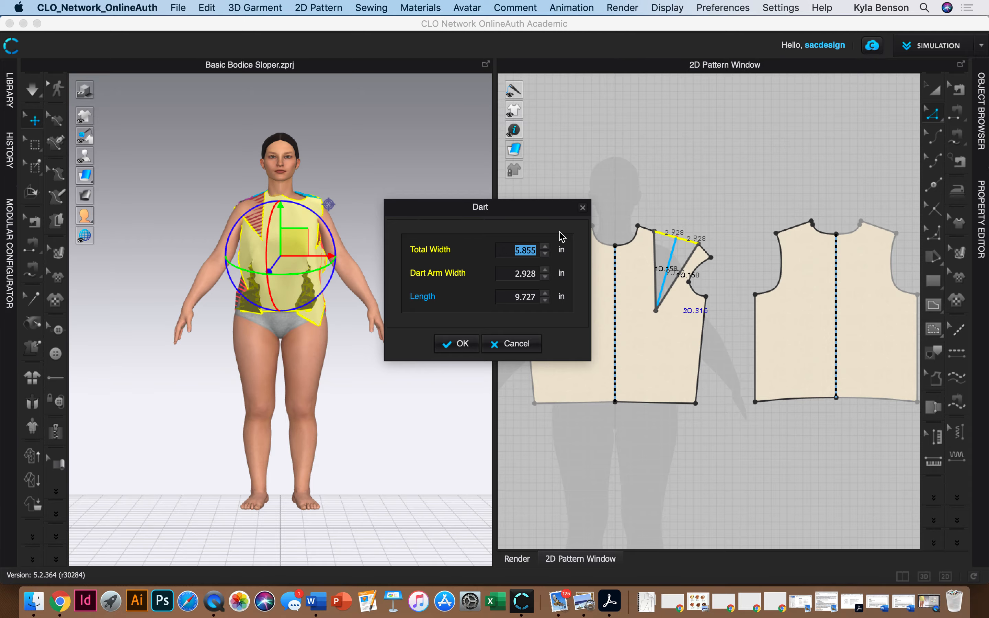
- Divide the dart's total width of 5.855 by 3 in the Dashboard calculator, and close the dart dimensions without changes
key("F12")
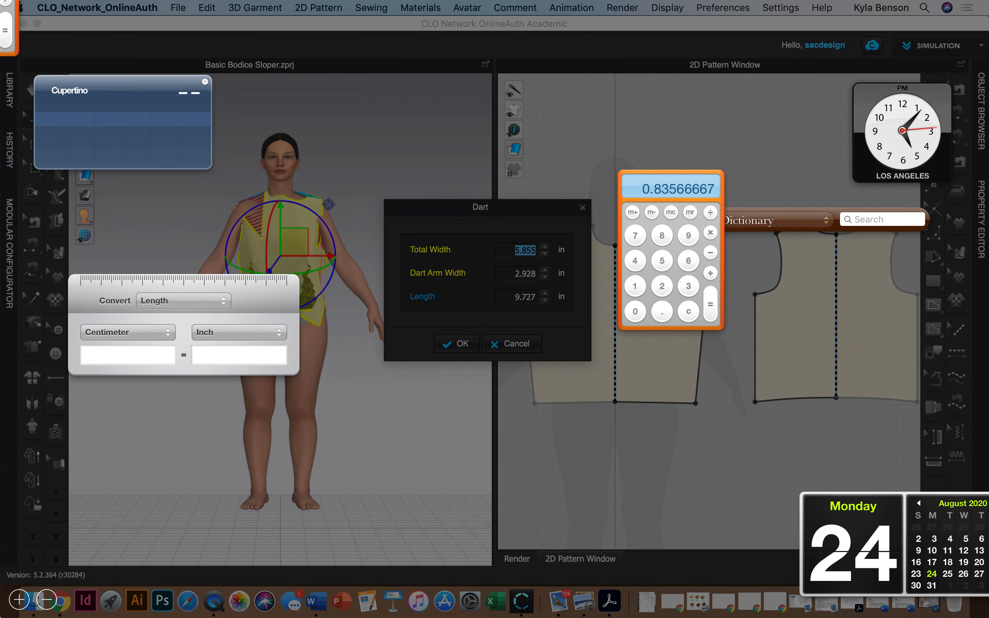
left_click(661, 261)
left_click(661, 313)
left_click(662, 237)
left_click(662, 263)
left_click(663, 264)
left_click(710, 213)
left_click(688, 286)
left_click(710, 309)
left_click(538, 159)
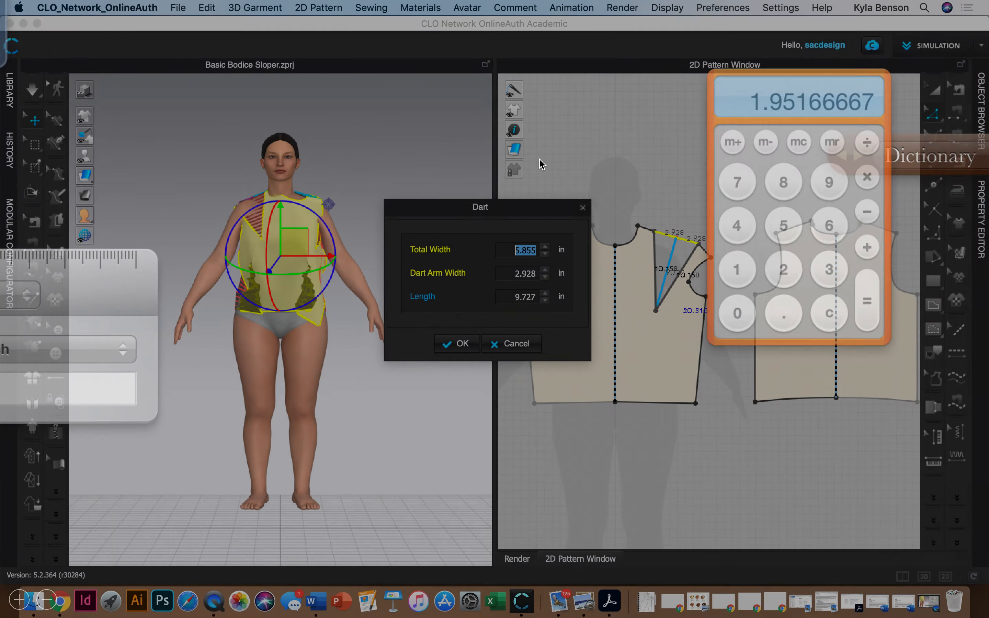
left_click(582, 208)
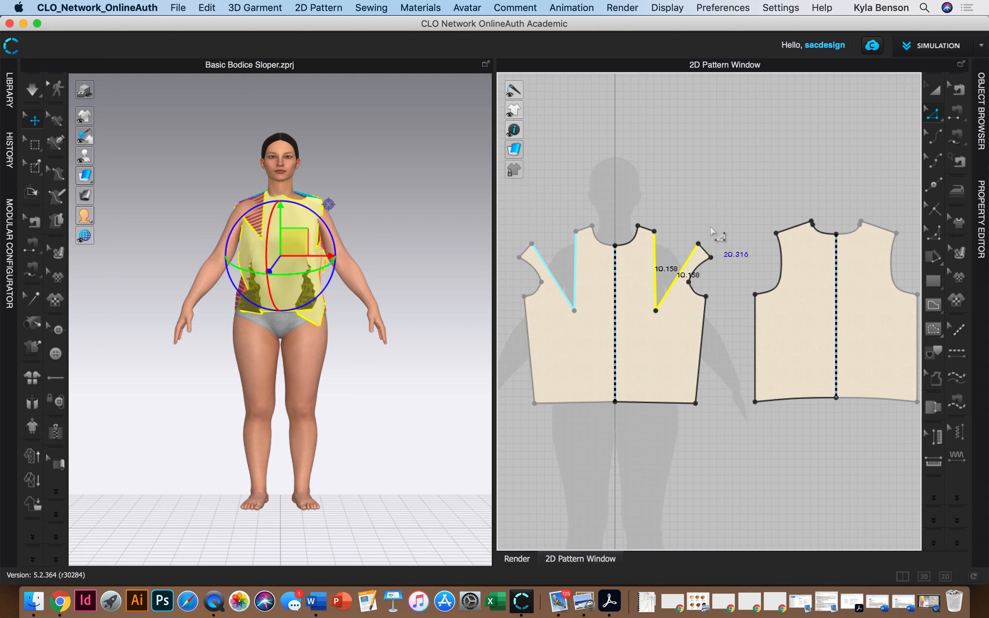
- Set the front shoulder dart's total width to 1.95 in
right_click(672, 286)
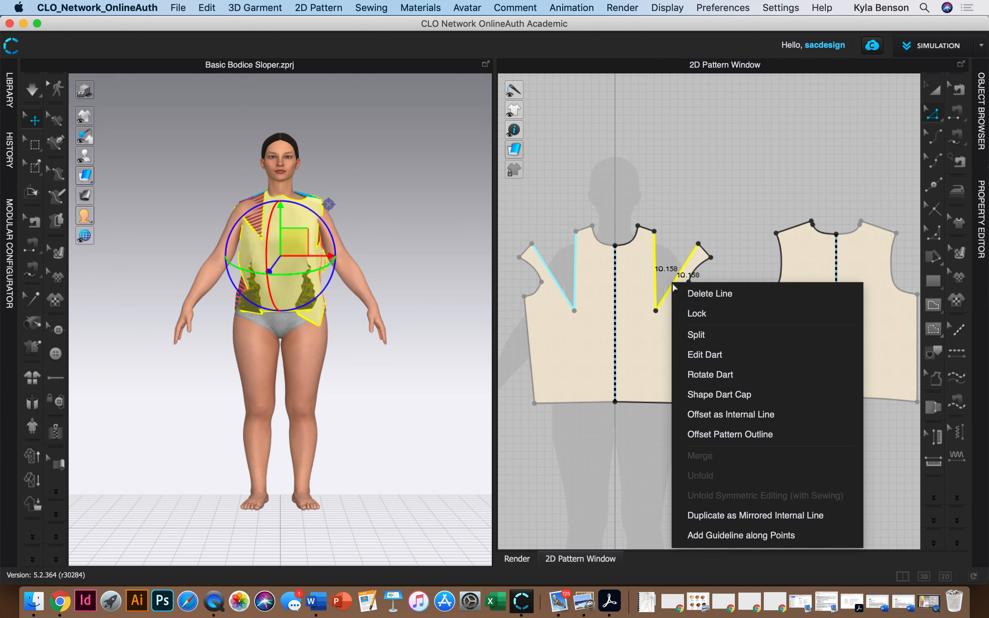
left_click(656, 260)
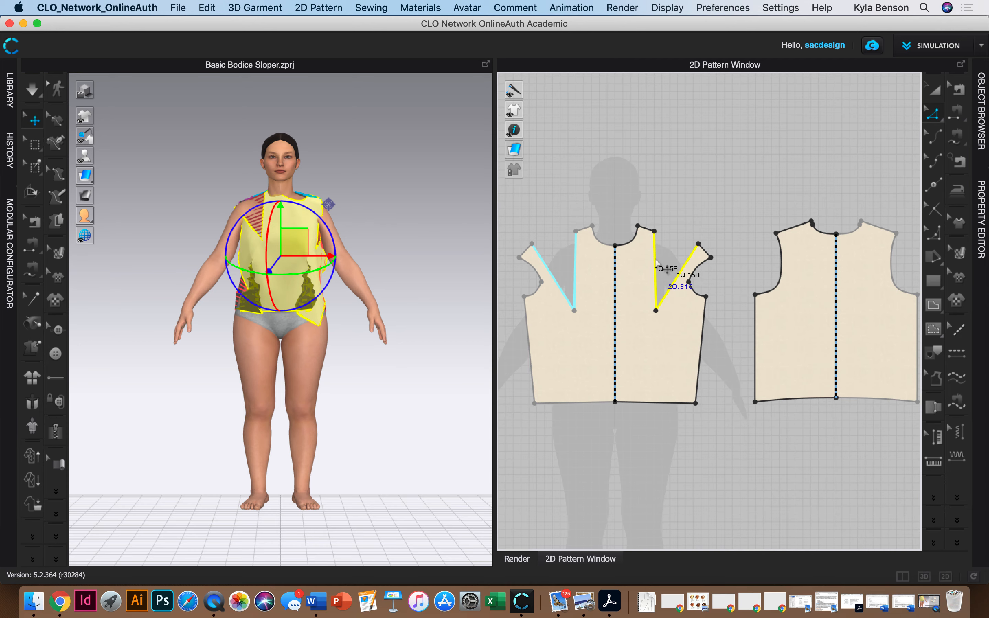
right_click(654, 259)
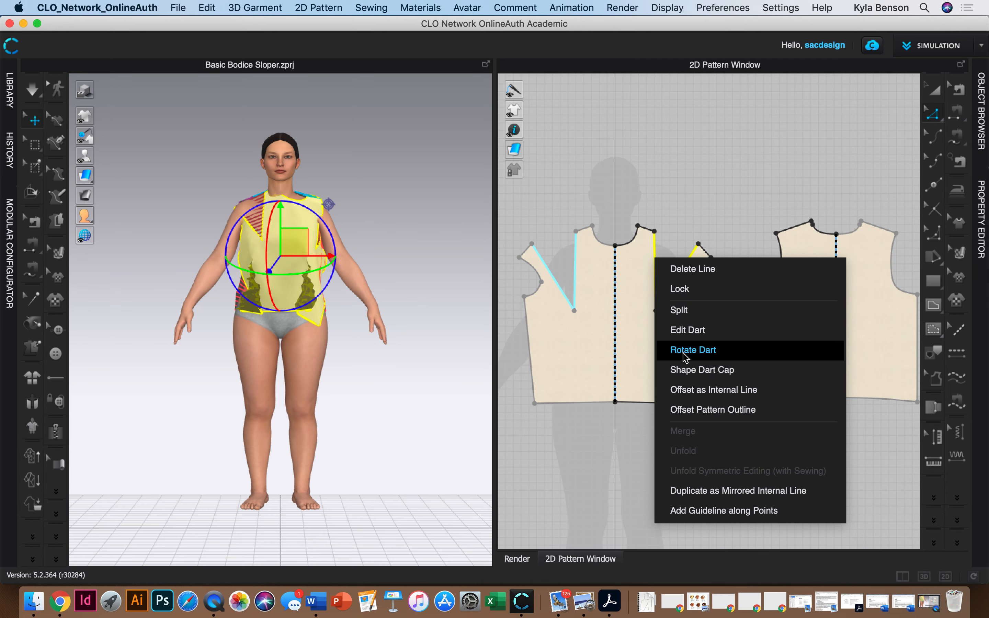
left_click(689, 331)
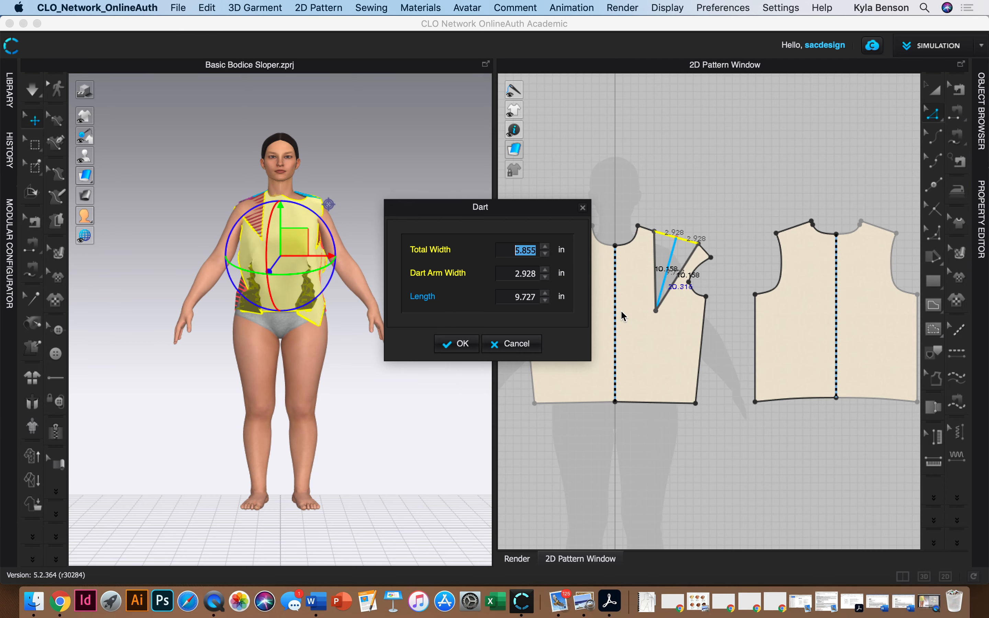
type("1.95")
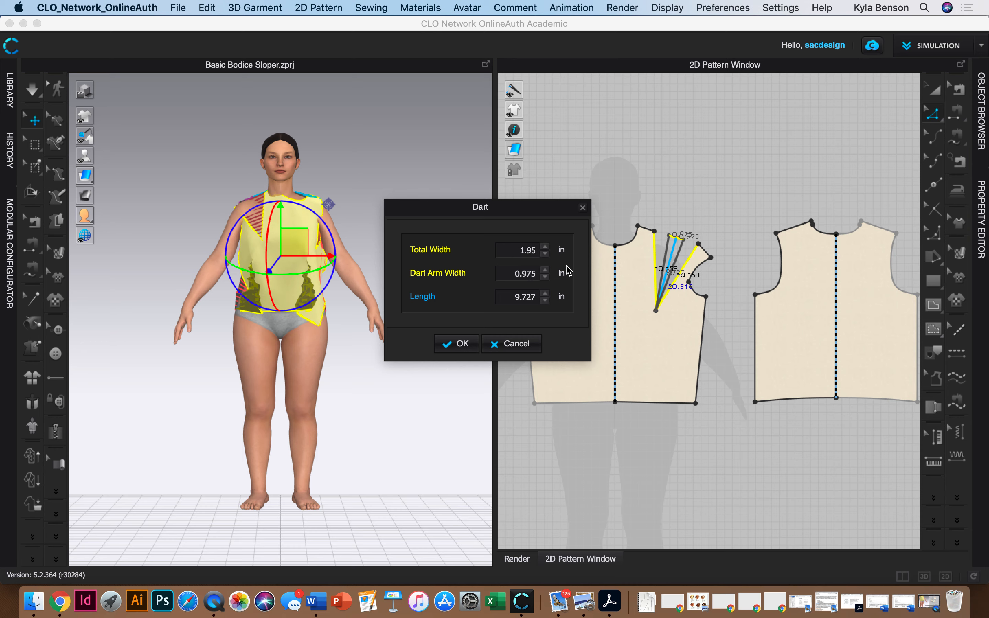
left_click(457, 344)
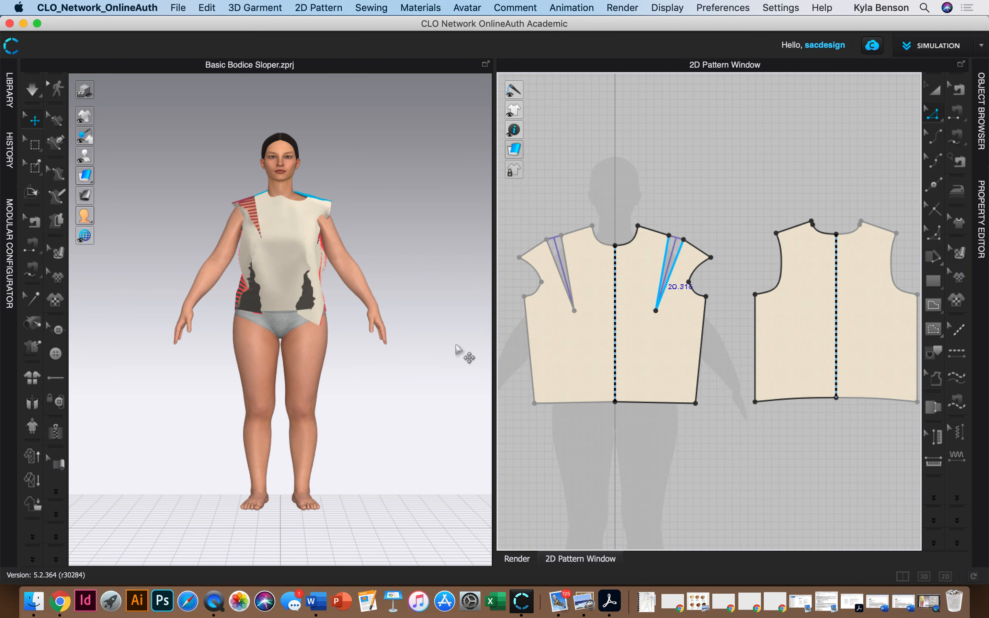
- Split the front shoulder line between the neck point and the dart uniformly into 2 segments
right_click(652, 230)
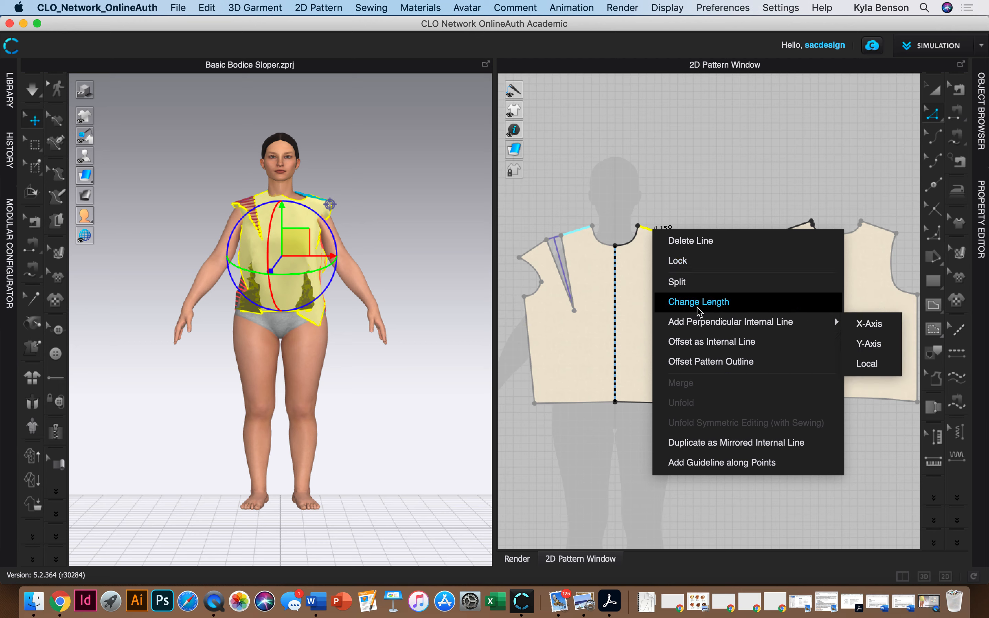
left_click(688, 286)
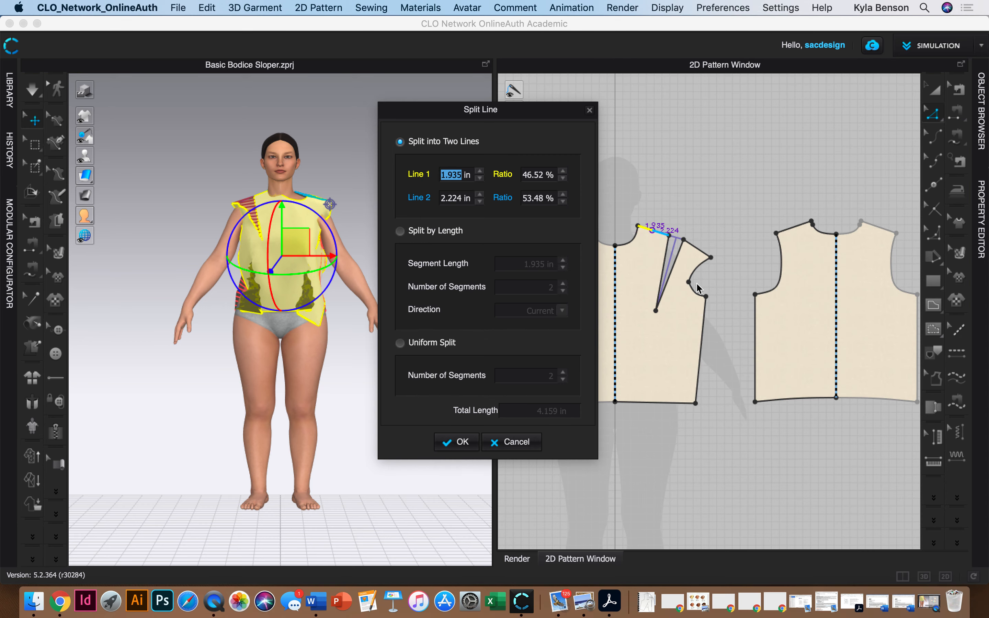
left_click(417, 233)
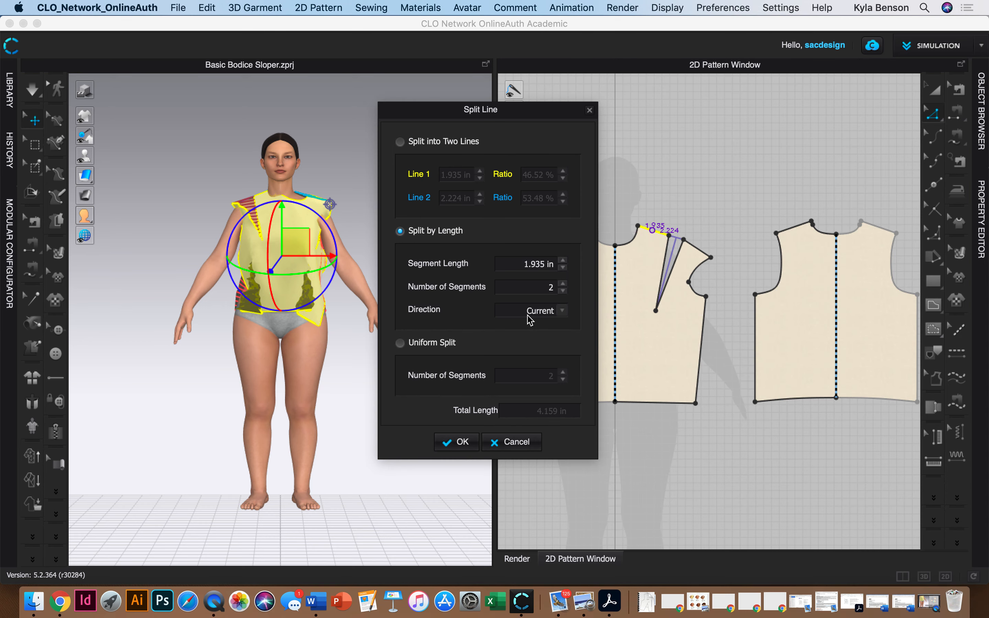
left_click(436, 345)
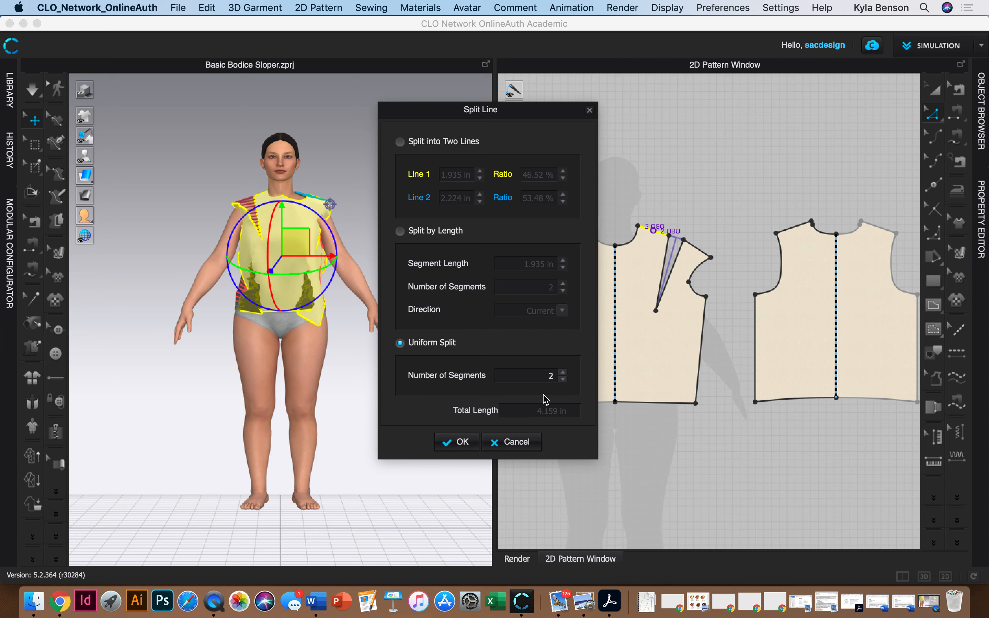
left_click(454, 441)
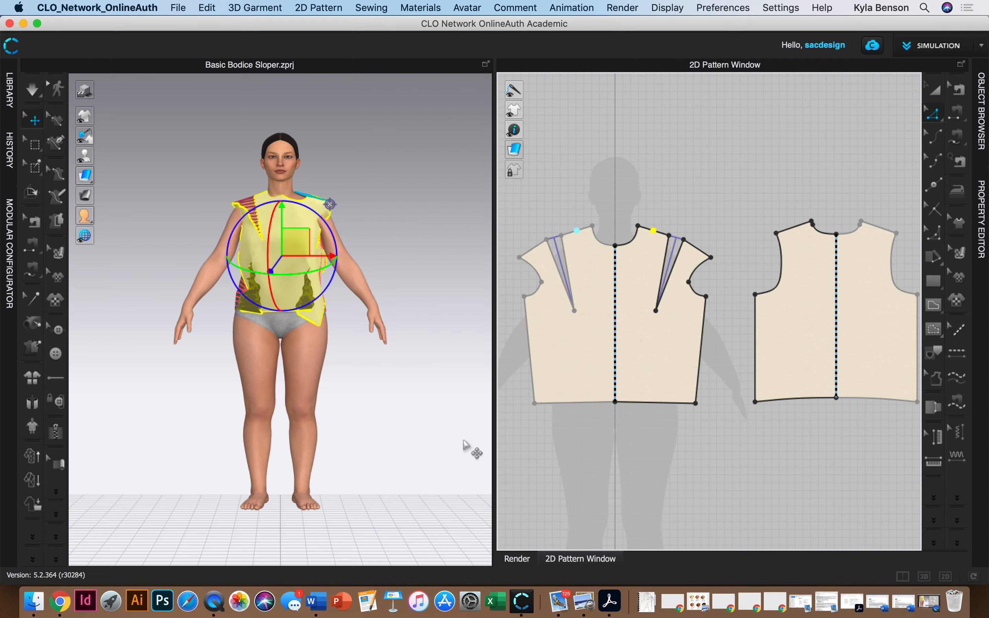
- Try to add a dart 1.95 in wide and 0.727 in long at the midpoint between neck and shoulder dart, and undo it
scroll(680, 247, "up", 5)
scroll(625, 255, "up", 3)
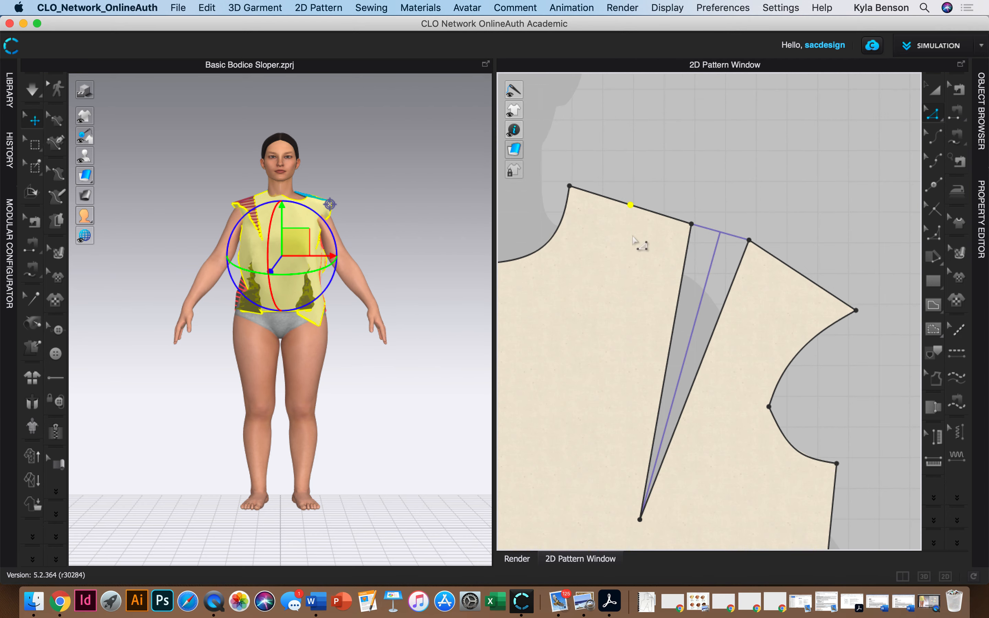
left_click(630, 206)
right_click(630, 206)
left_click(674, 275)
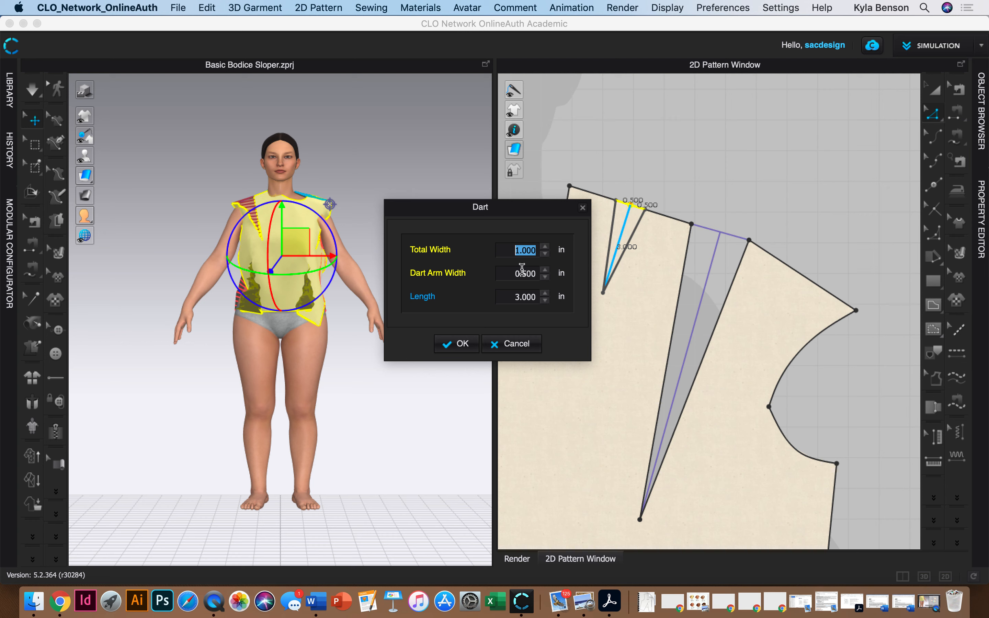
type("1.95")
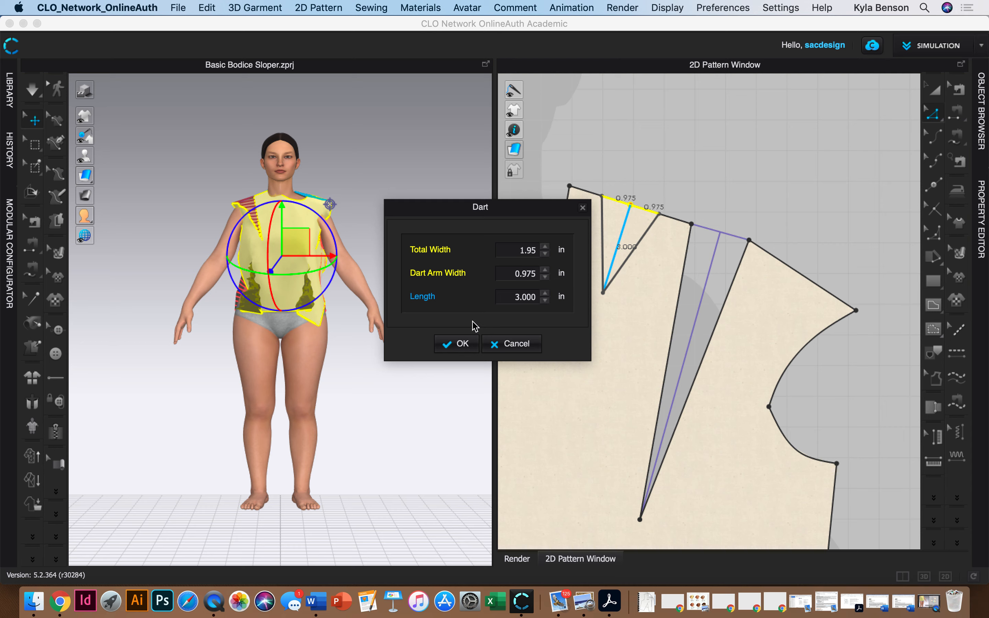
left_click(535, 291)
double_click(535, 291)
type("9")
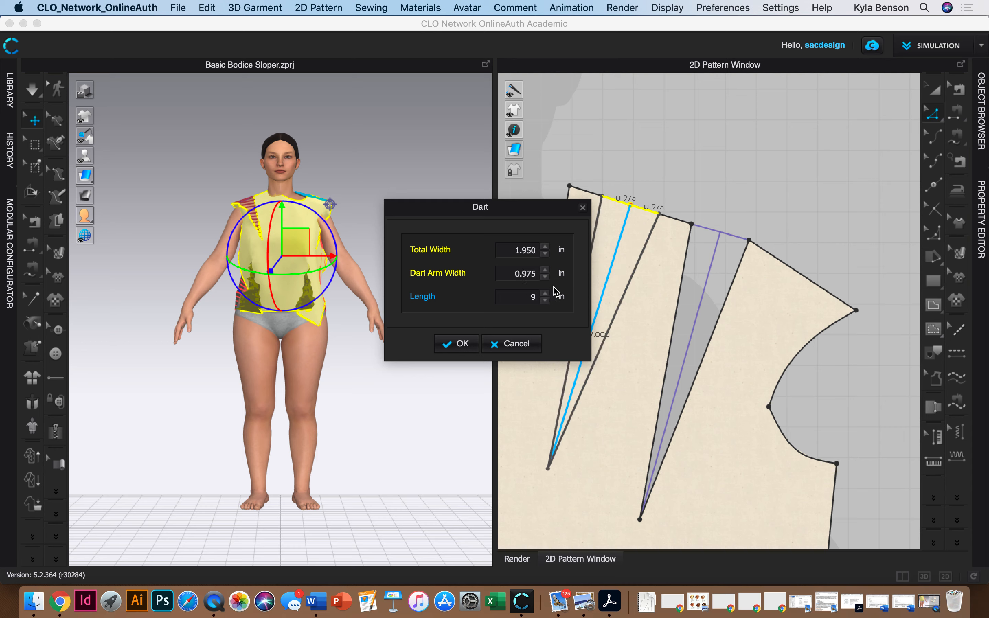
type(".7")
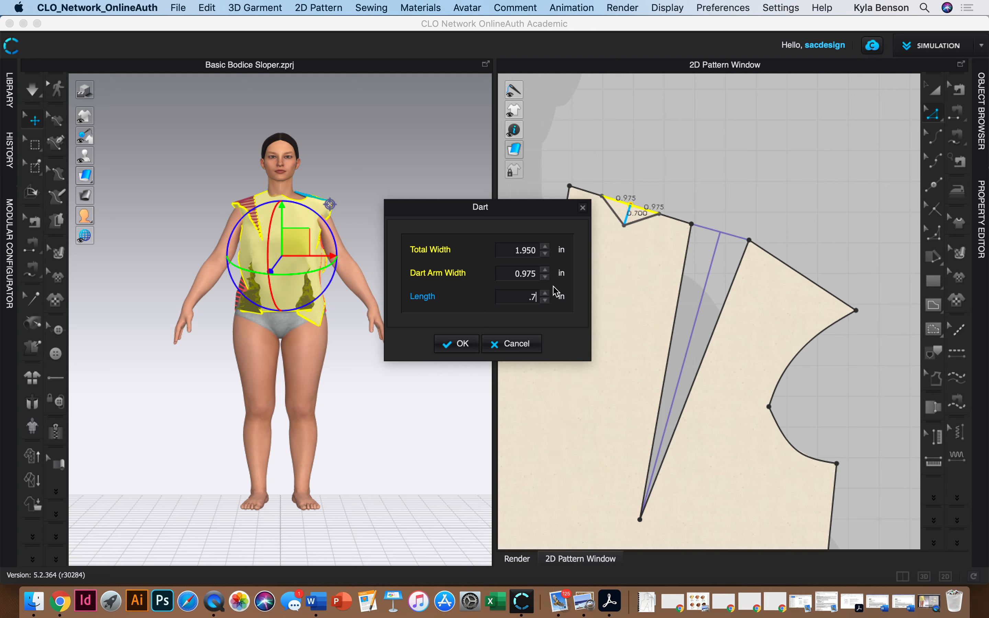
type("27")
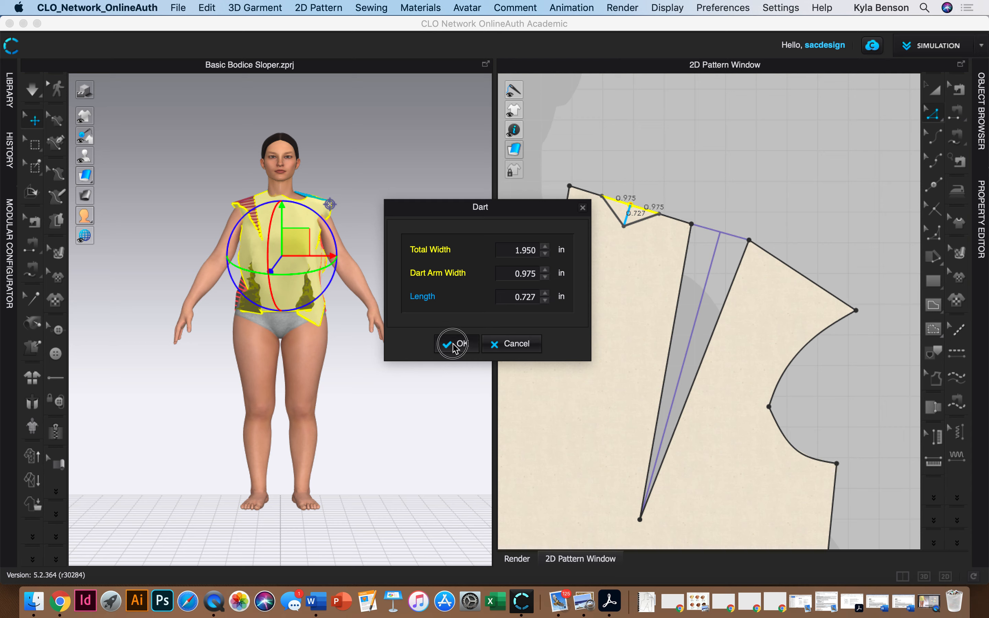
left_click(453, 342)
key("super+z")
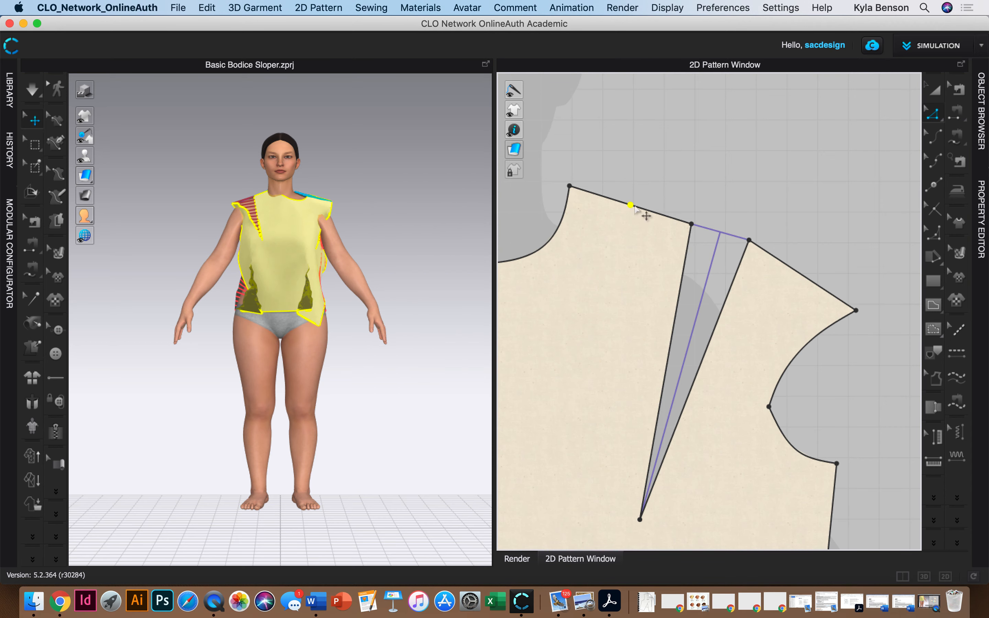
- Add a dart 1.95 in wide and 9.727 in long at the point midway between the neck point and the shoulder dart
right_click(630, 206)
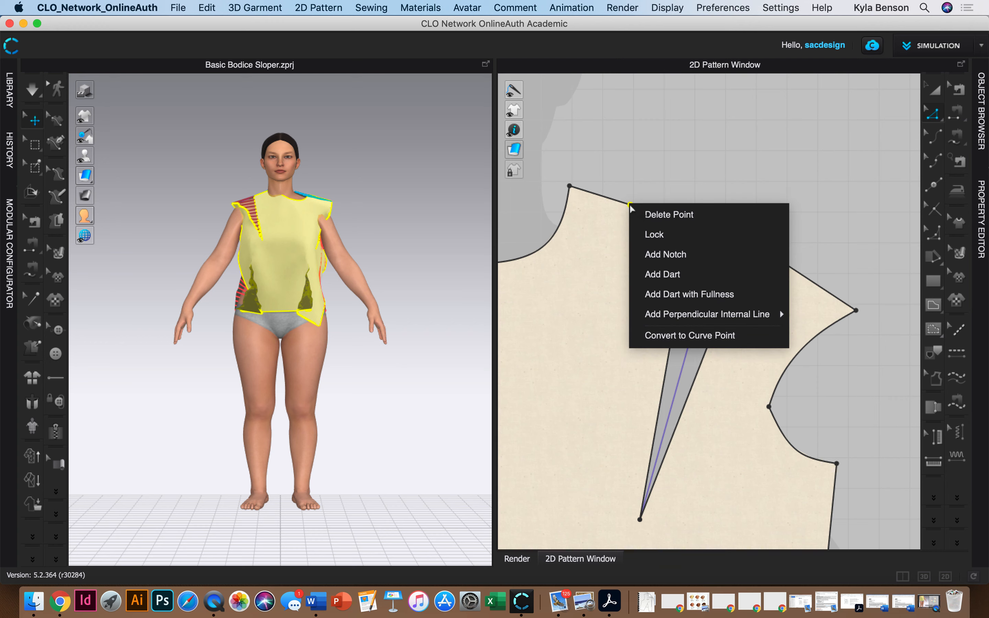
left_click(656, 273)
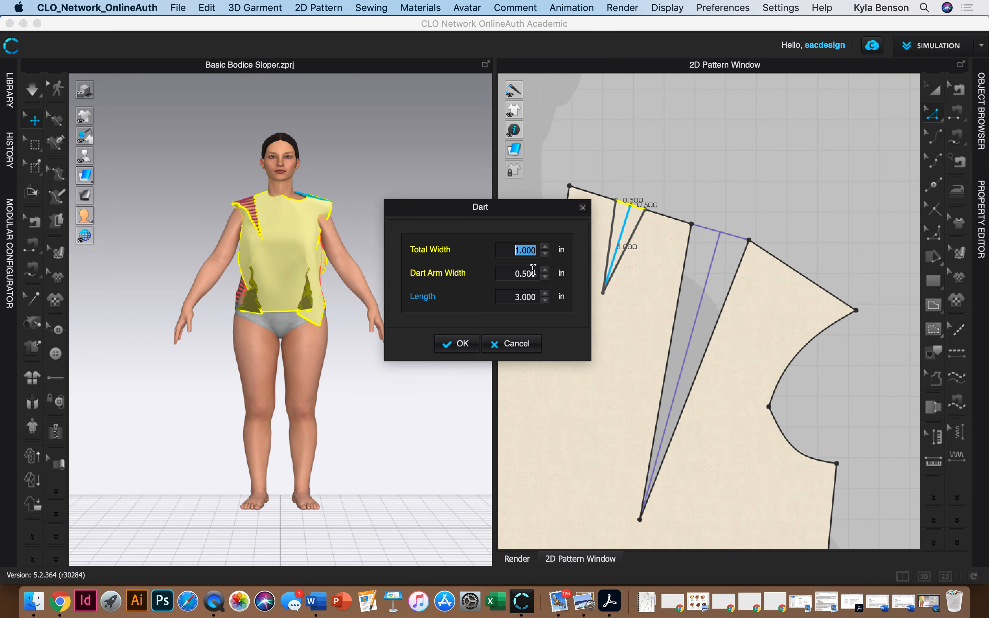
type("1.95")
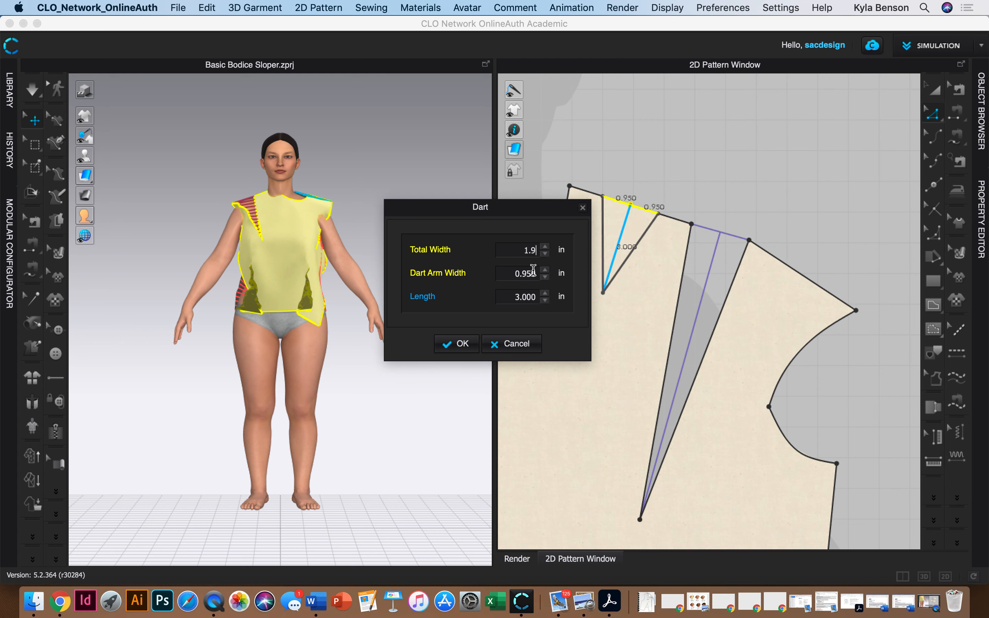
double_click(508, 297)
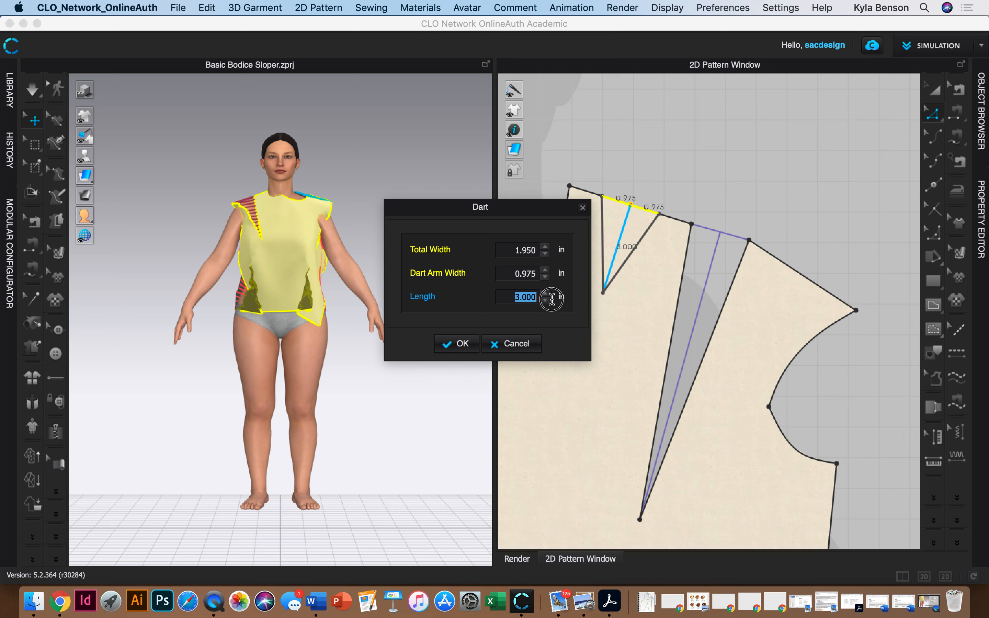
type("9")
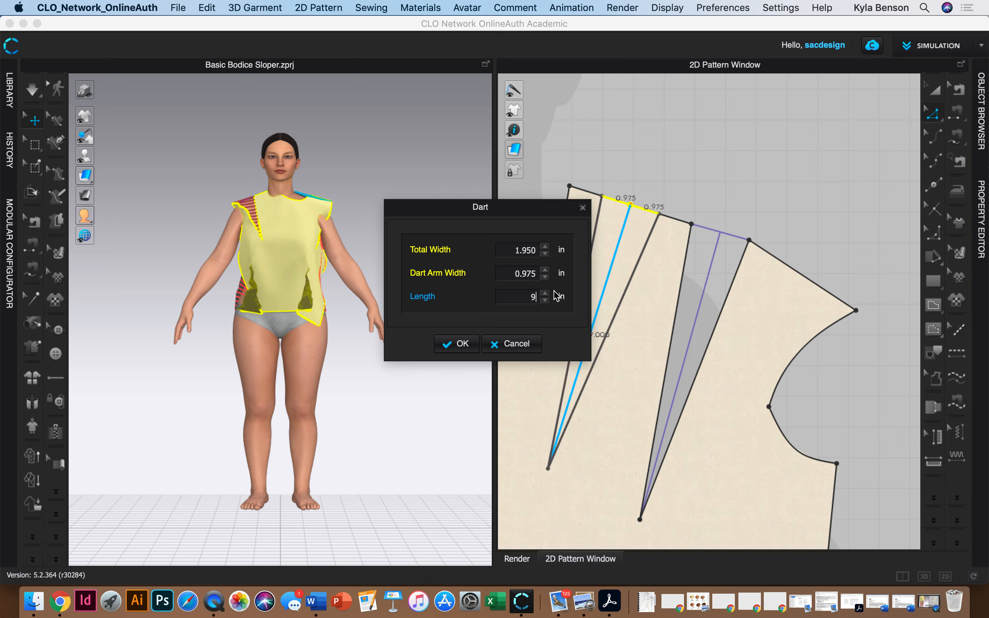
type(".727")
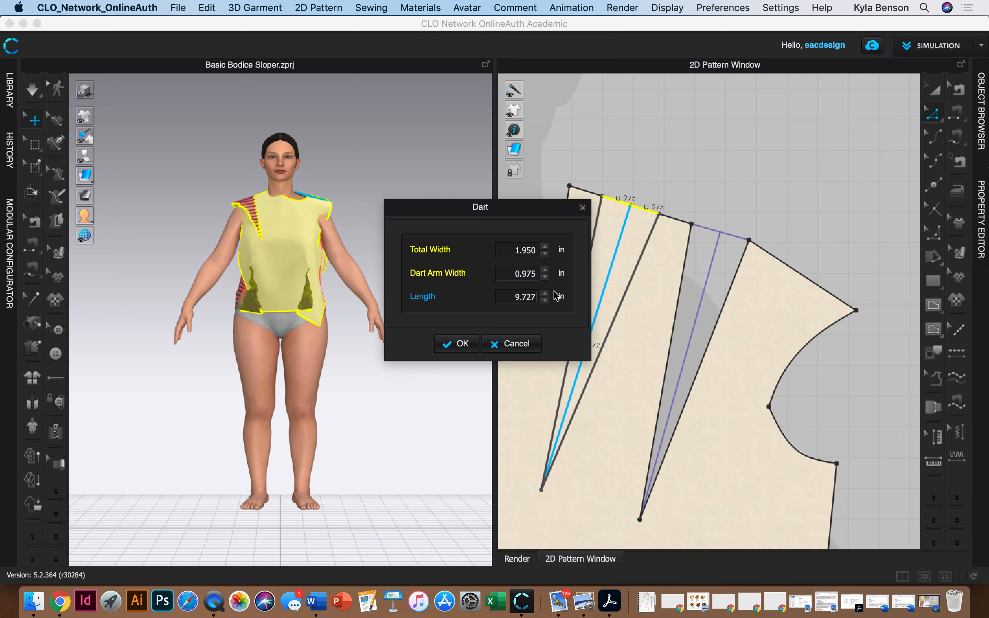
left_click(456, 345)
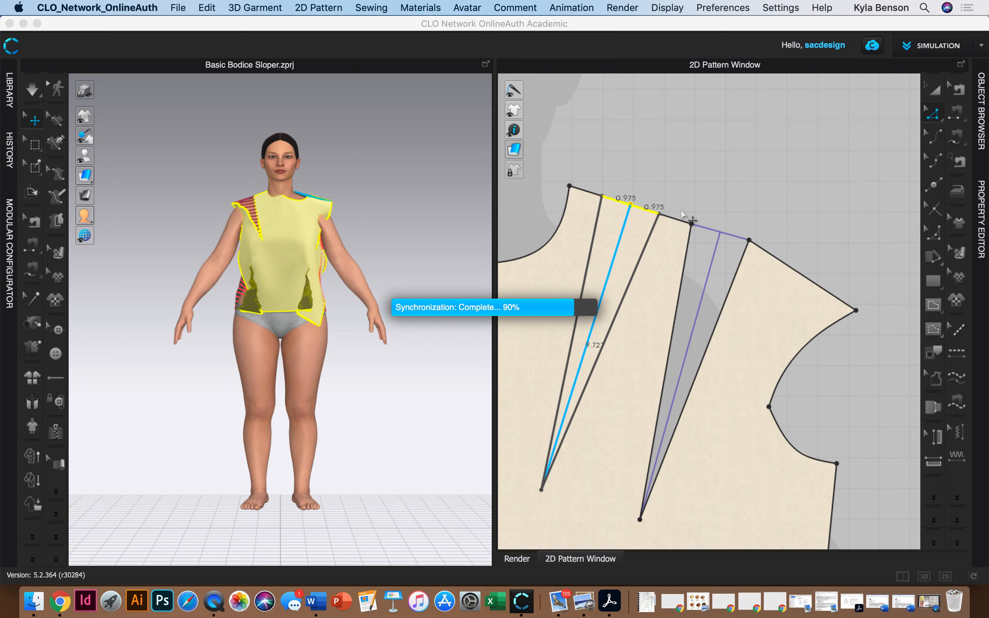
- Check the length of the shoulder segment between the two darts, and halve the dart width in the Dashboard calculator
left_click(675, 219)
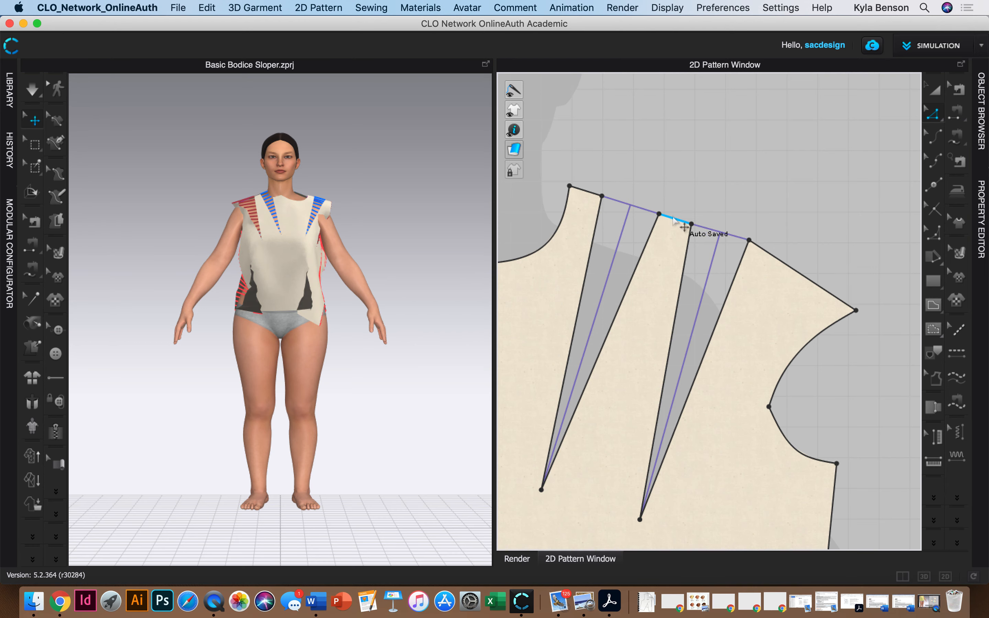
left_click(674, 218)
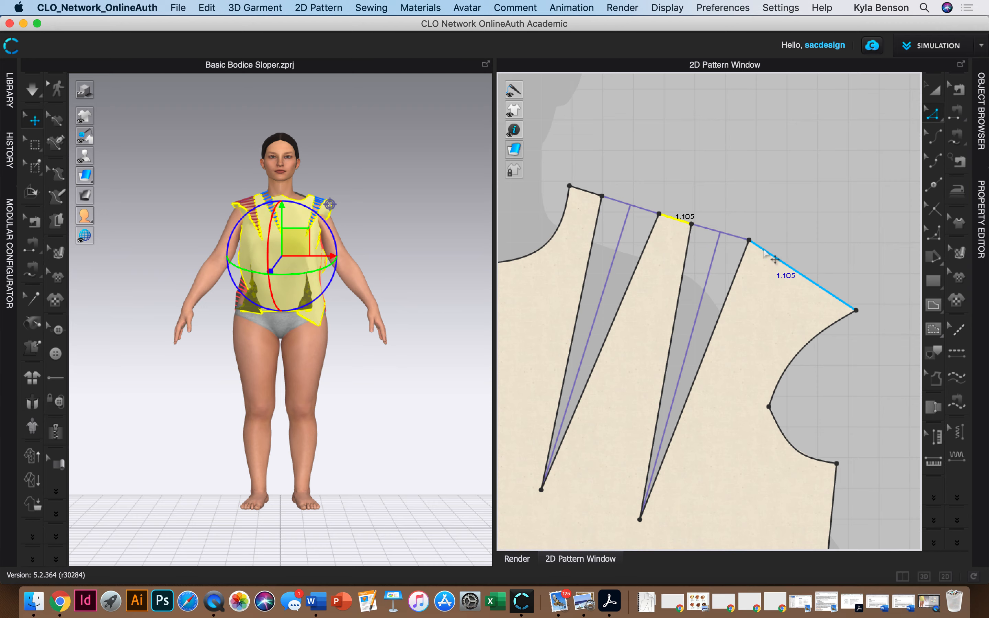
key("F12")
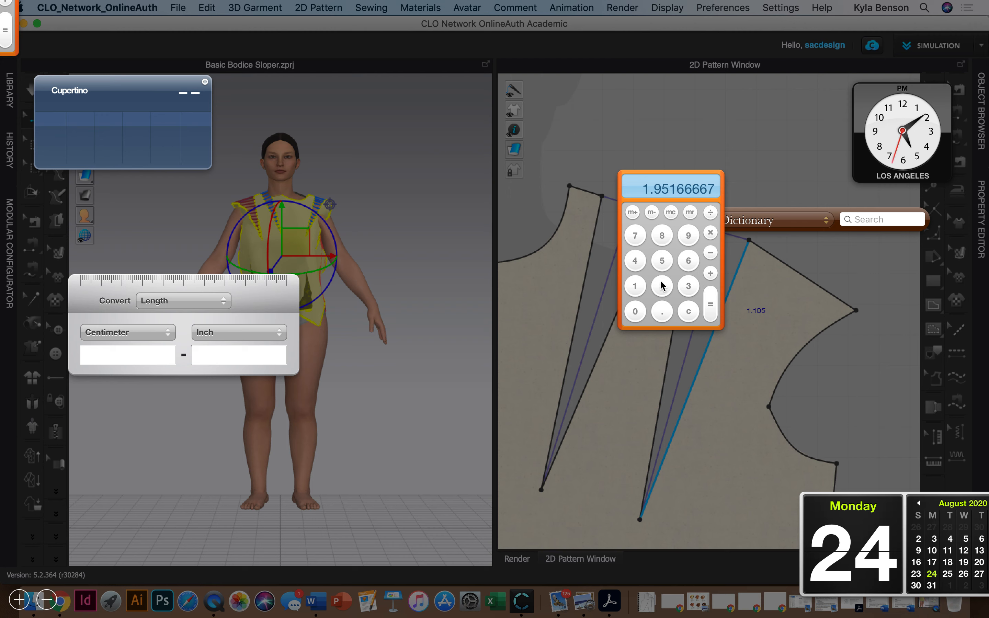
left_click(710, 214)
left_click(662, 286)
left_click(710, 305)
left_click_drag(672, 174, 482, 146)
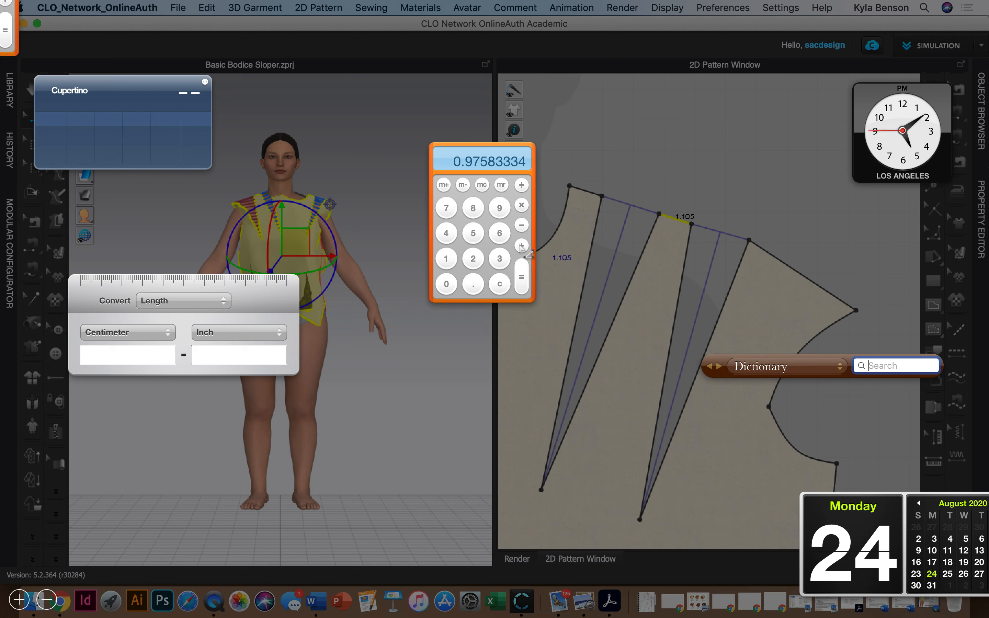
- Add the 1.105 in dart spacing to the halved dart width in the calculator
left_click(446, 258)
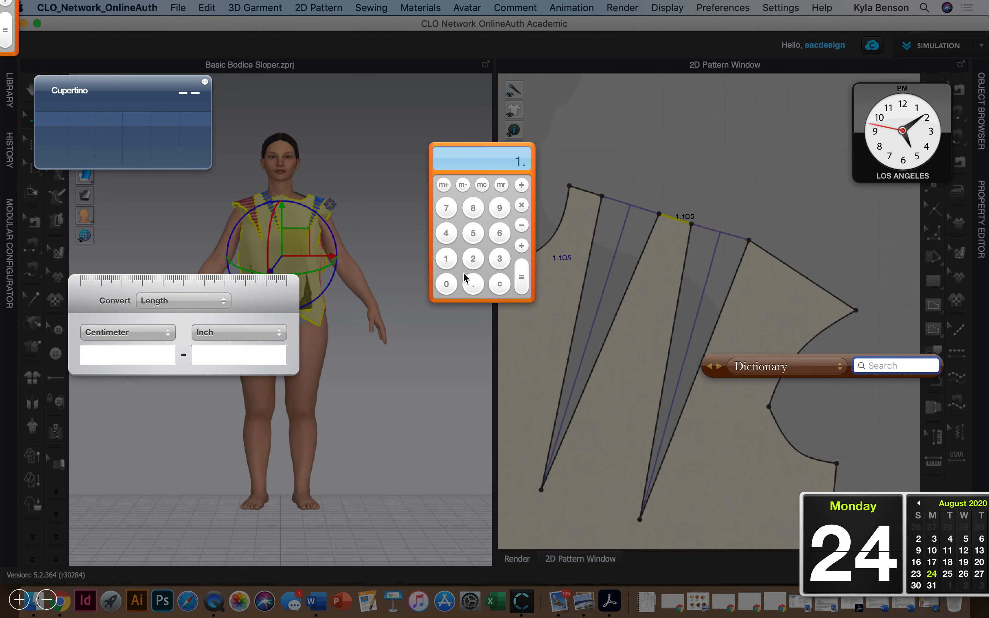
left_click(470, 282)
left_click(446, 258)
left_click(446, 283)
left_click(473, 233)
left_click(522, 281)
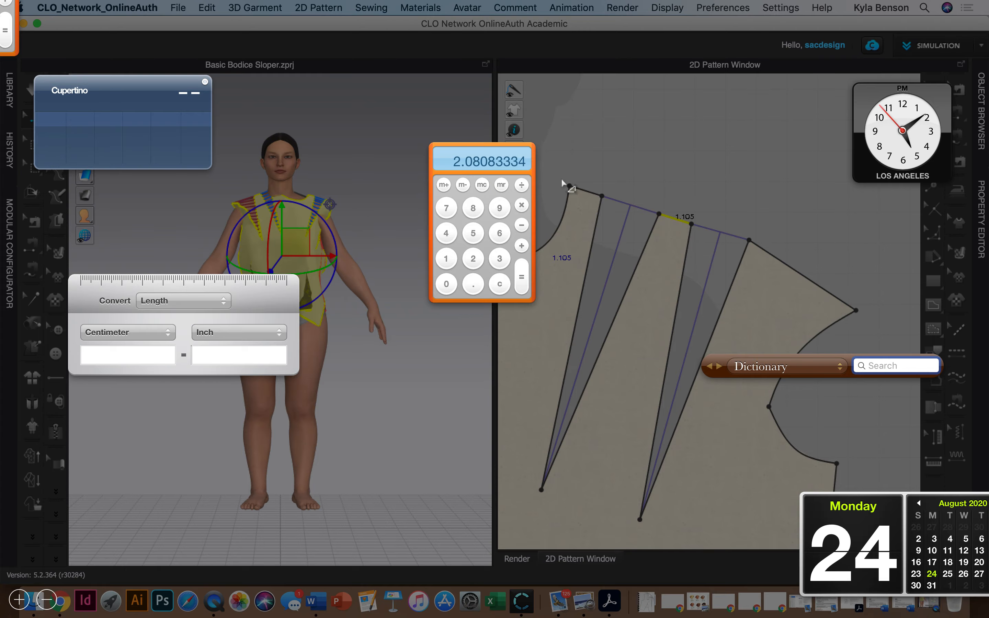
- Split the shoulder line between the original dart and the shoulder tip into two lines, with Line 1 set to 2.08 in
left_click(685, 188)
left_click(934, 186)
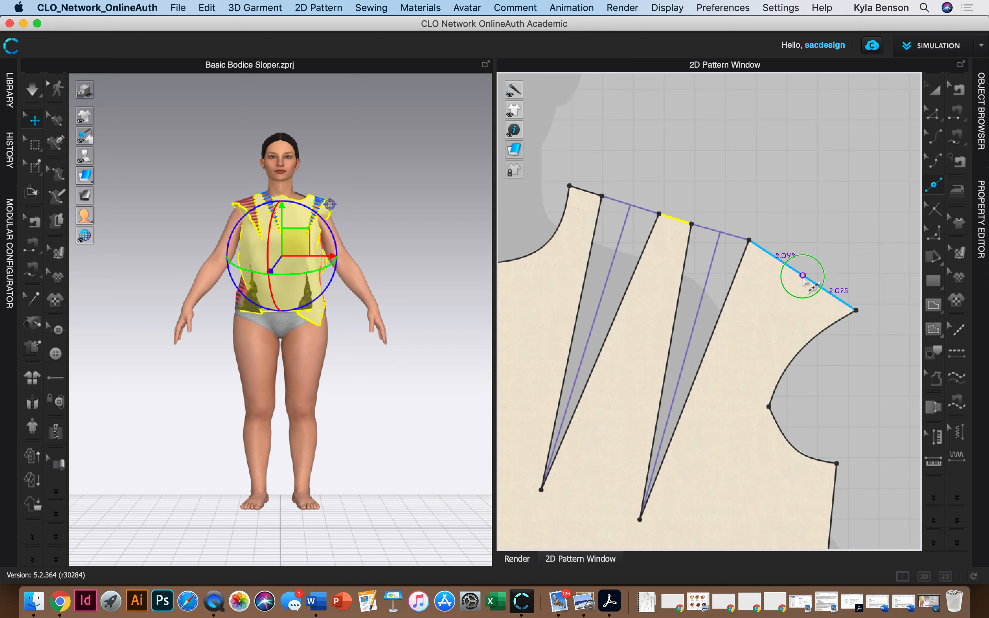
left_click(802, 276)
type("2.08")
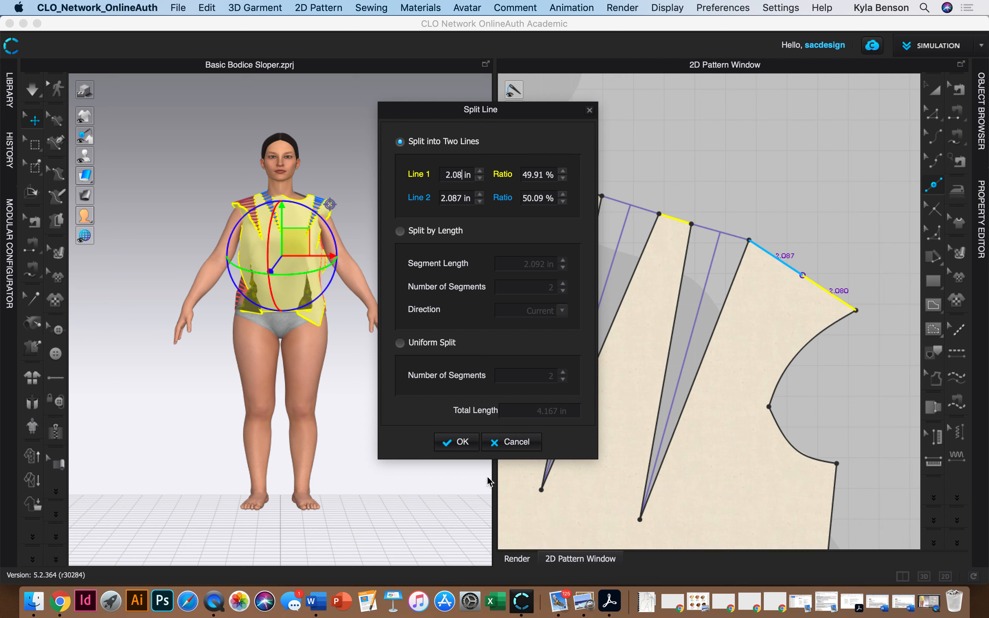
left_click(456, 442)
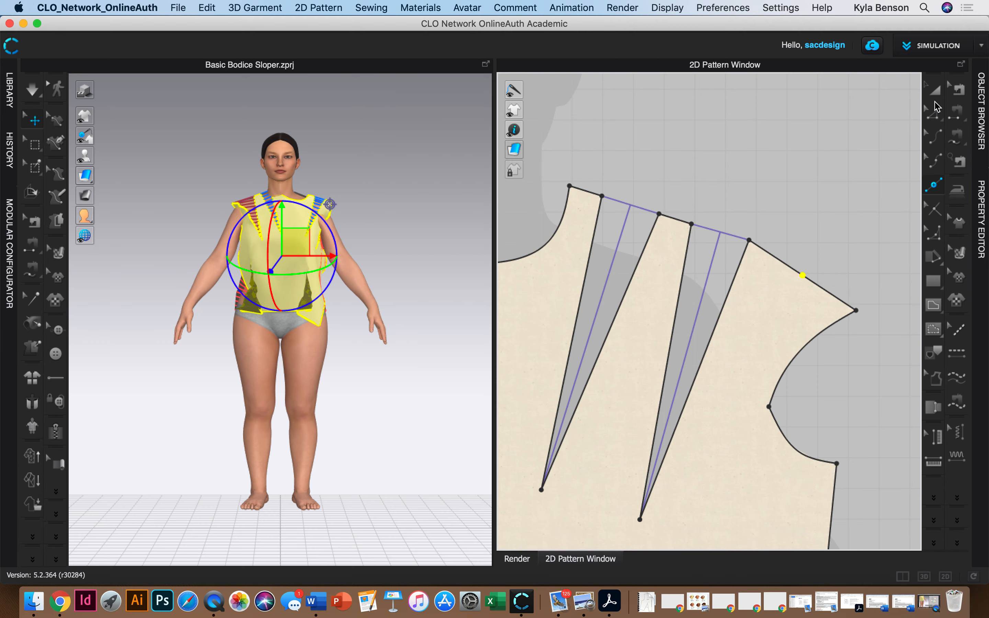
left_click(935, 116)
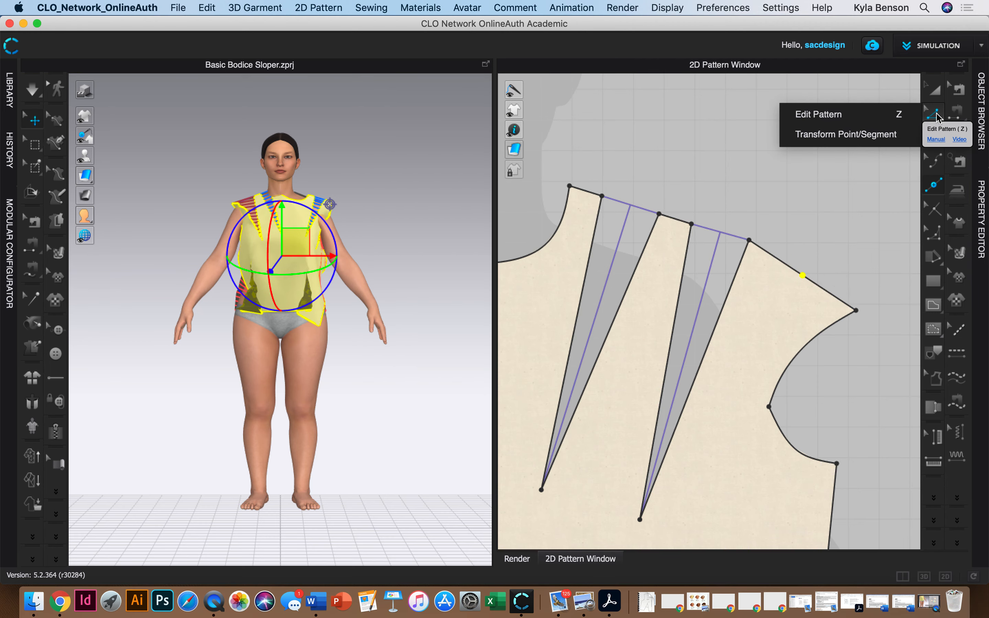
right_click(802, 276)
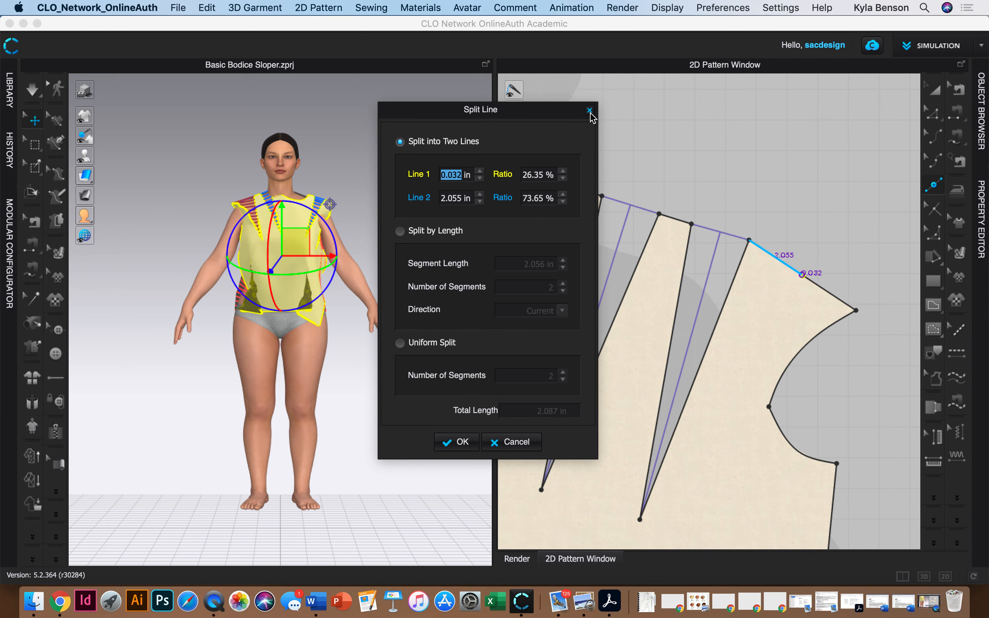
left_click(590, 111)
- Add a dart 1.95 in wide and 9.727 in long at the new point near the shoulder tip, using Edit Pattern
left_click(935, 116)
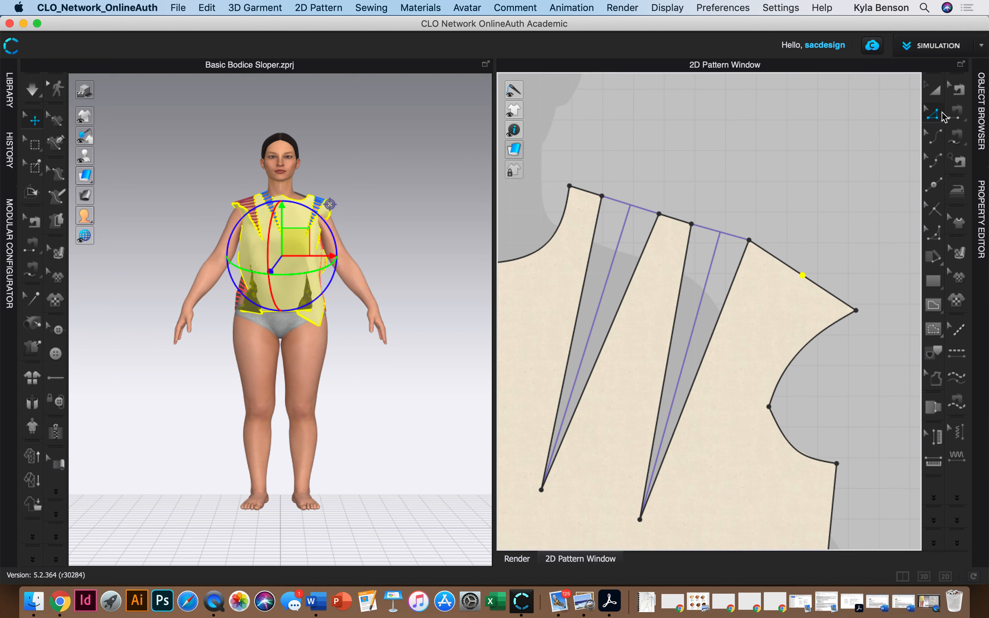
right_click(802, 282)
left_click(832, 348)
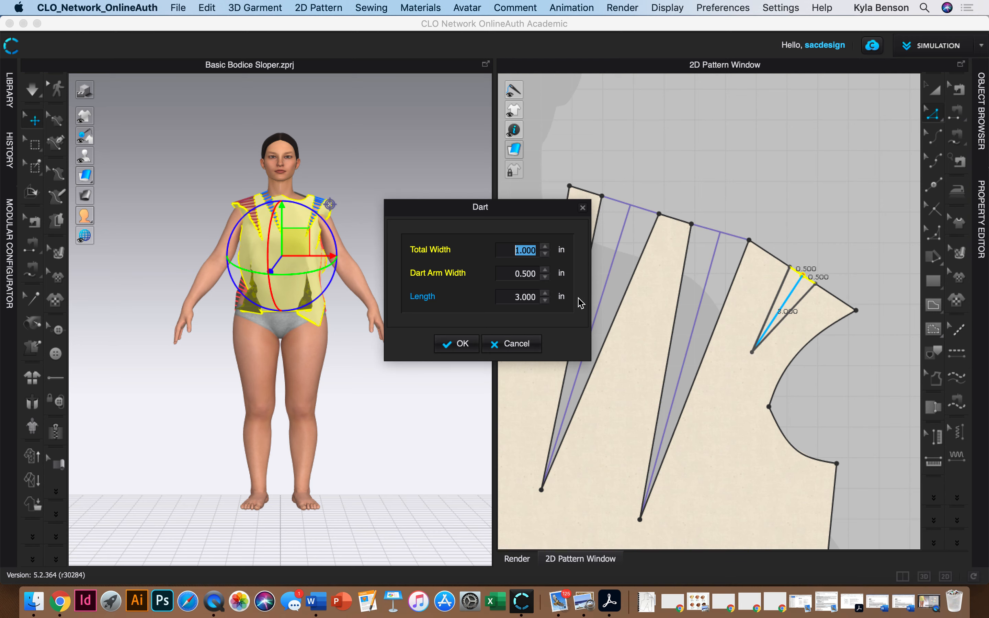
type("1.95")
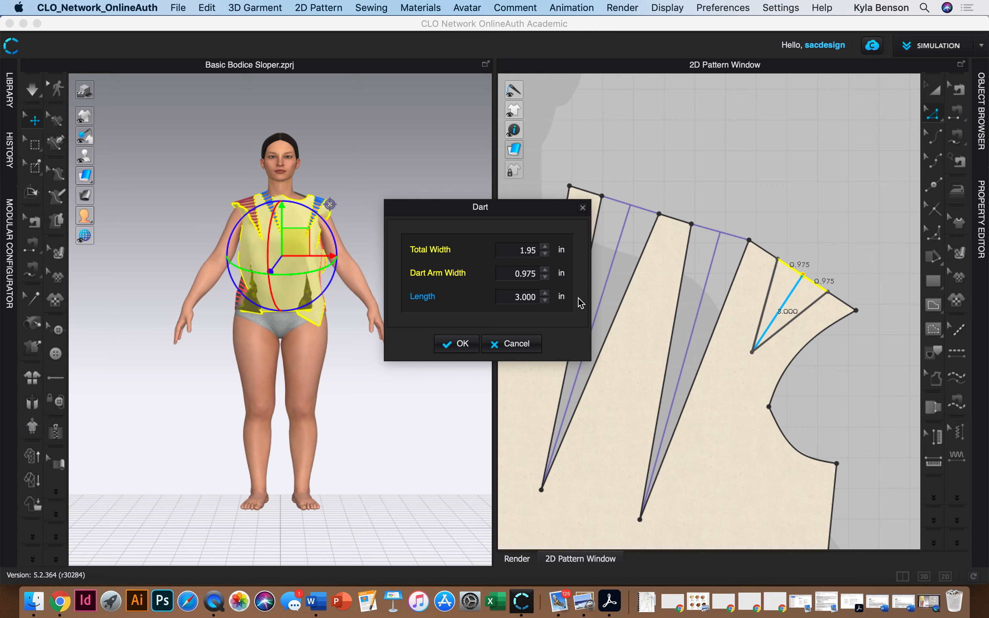
key("Tab")
key("Tab")
type("9")
type(".7")
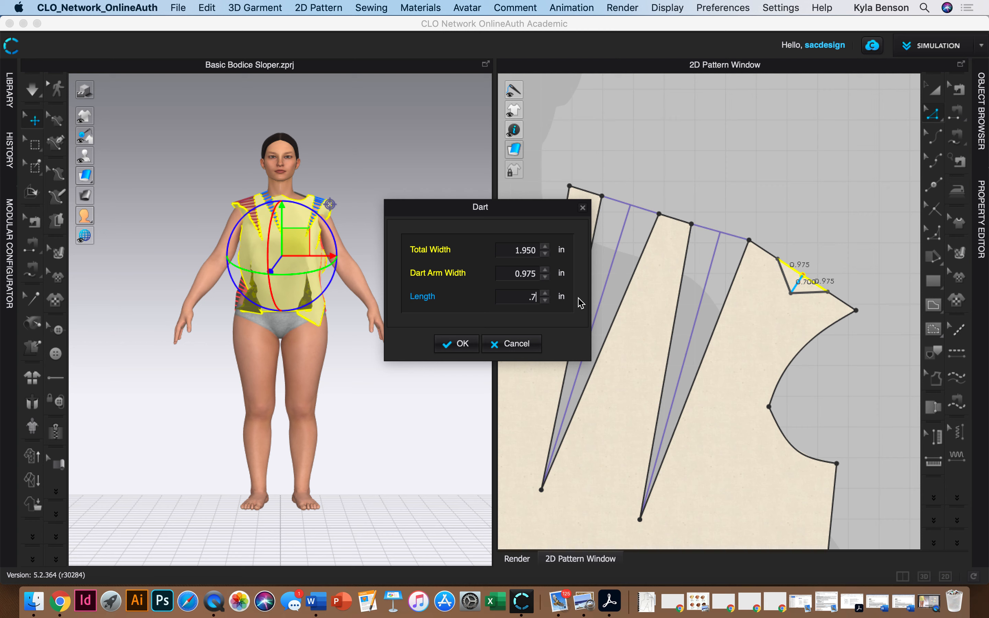
type("27")
left_click(519, 296)
type("9")
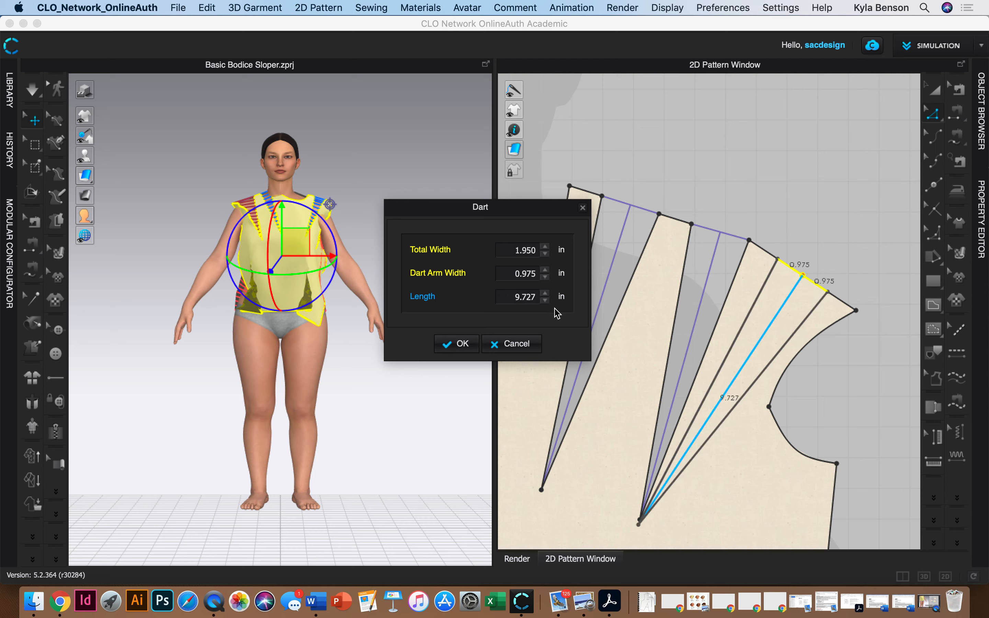
left_click(473, 345)
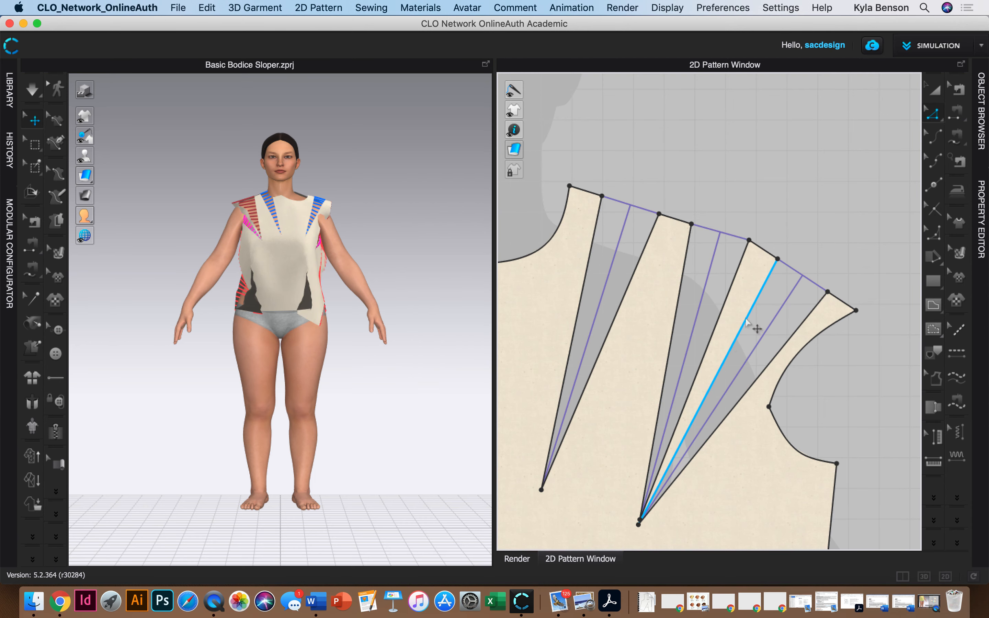
- Try to move the middle shoulder dart's tip toward center front, between the tips of the two outer darts
scroll(746, 323, "down", 6)
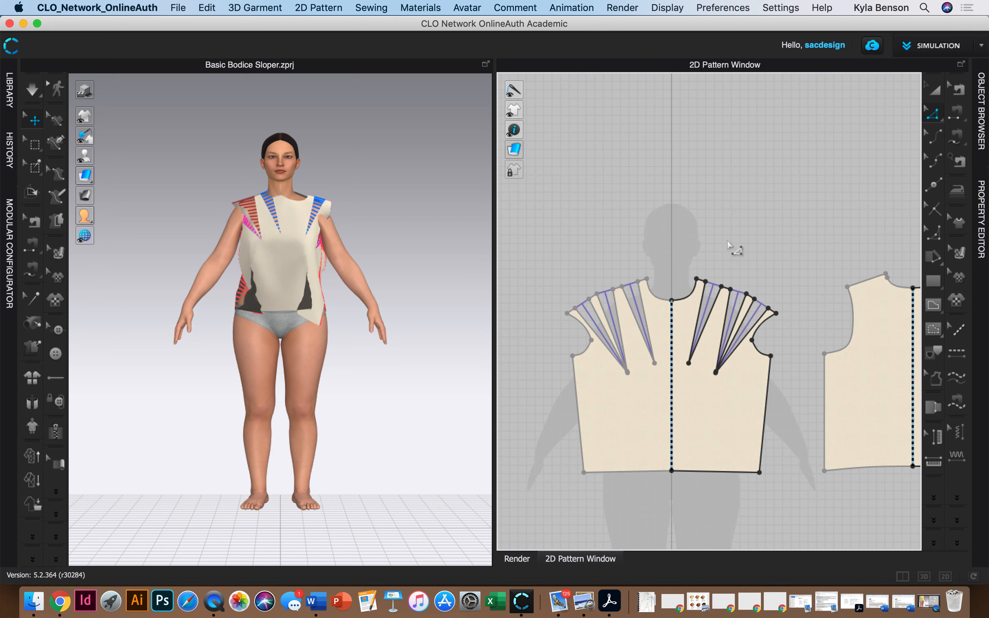
scroll(713, 373, "up", 5)
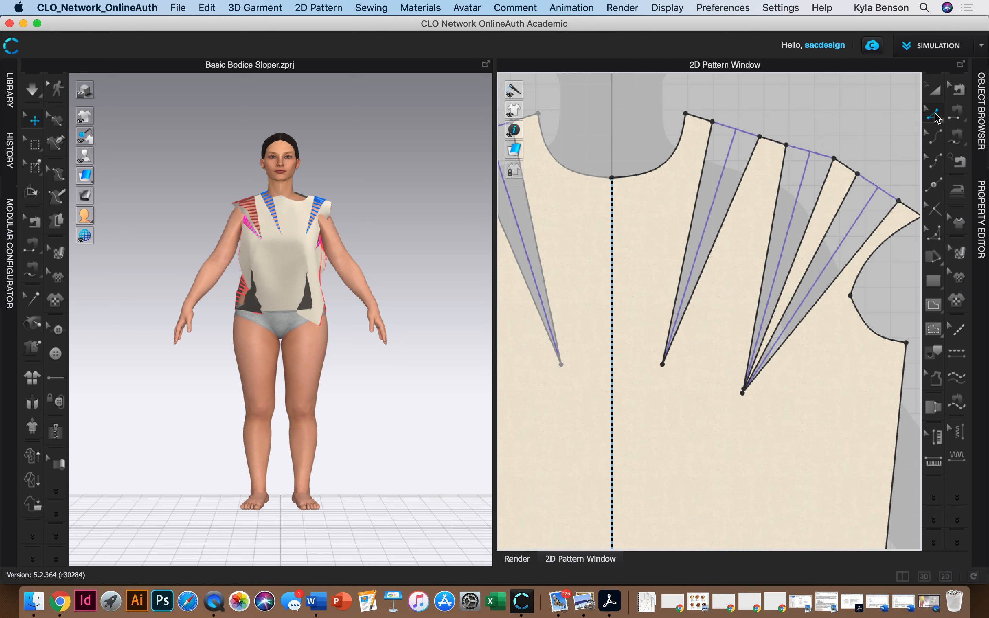
left_click(935, 116)
left_click(743, 392)
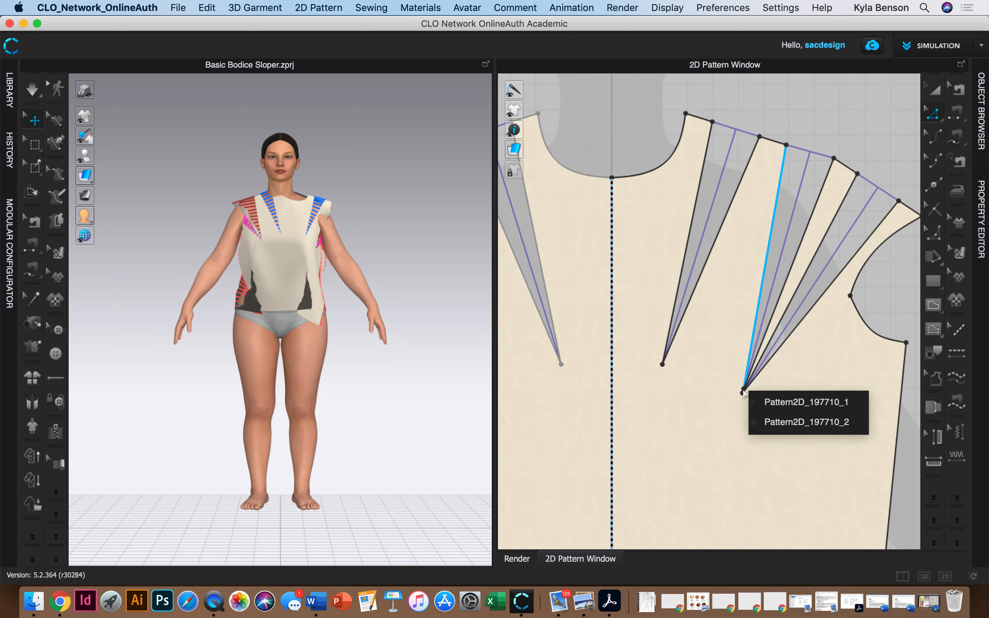
scroll(718, 393, "up", 7)
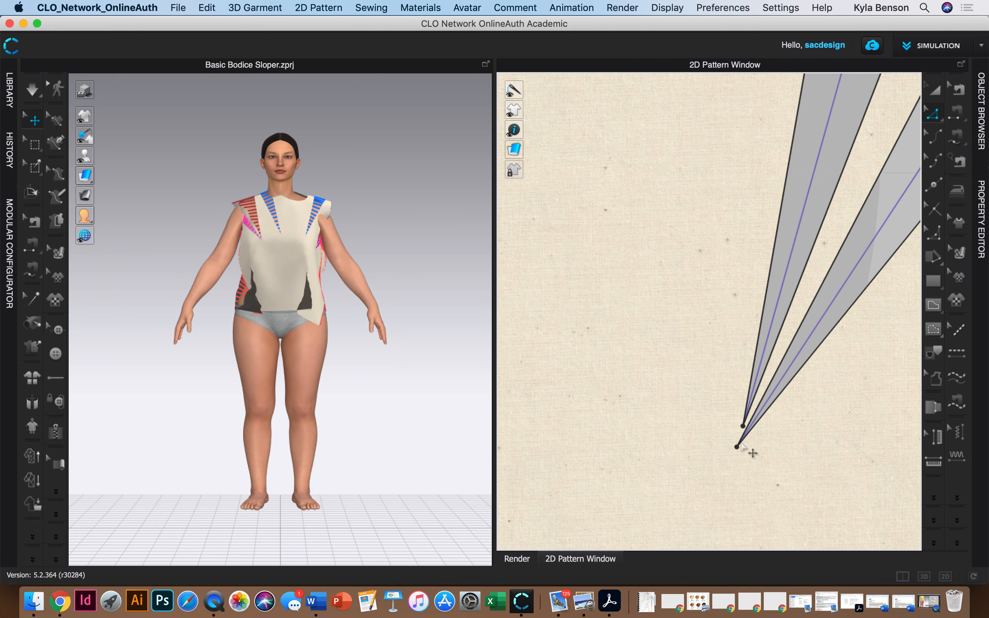
left_click_drag(742, 426, 549, 354)
scroll(624, 367, "down", 7)
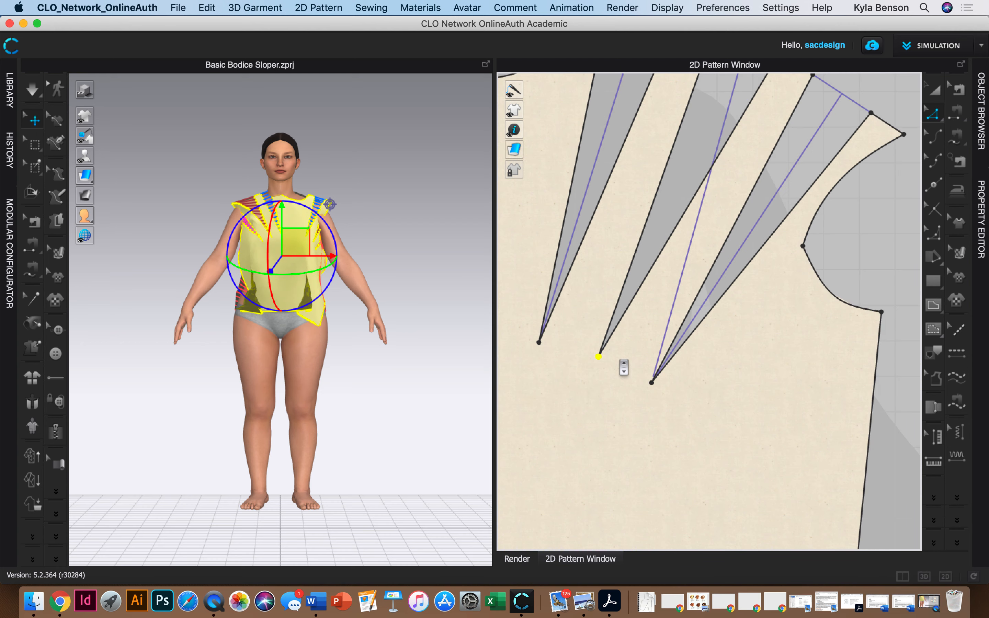
scroll(623, 368, "down", 2)
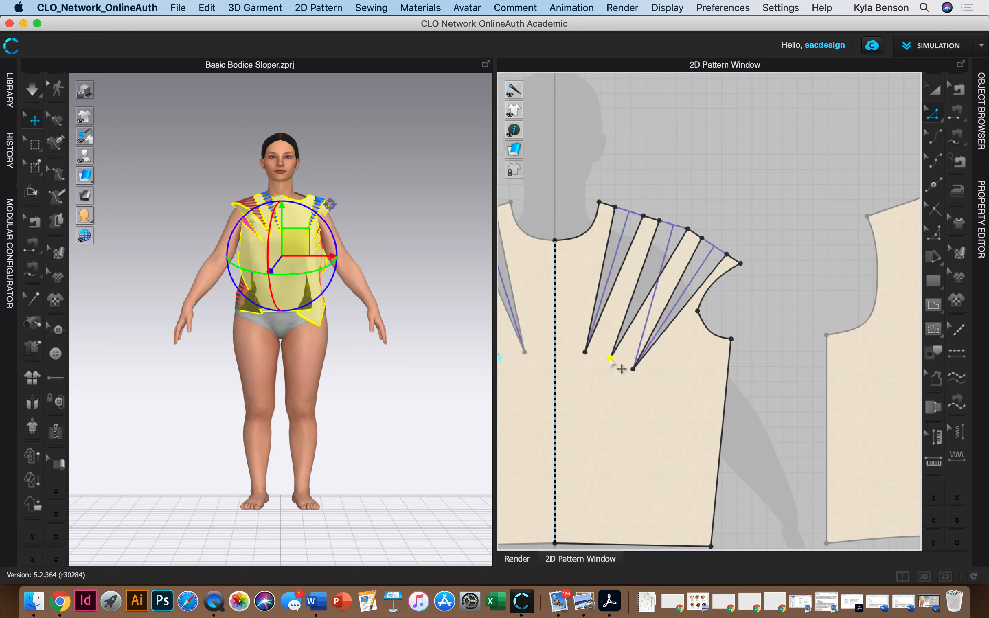
- Consult the Shoulder Cluster page of the textbook in Chrome, return to CLO, and undo the middle dart tip's move
left_click(61, 608)
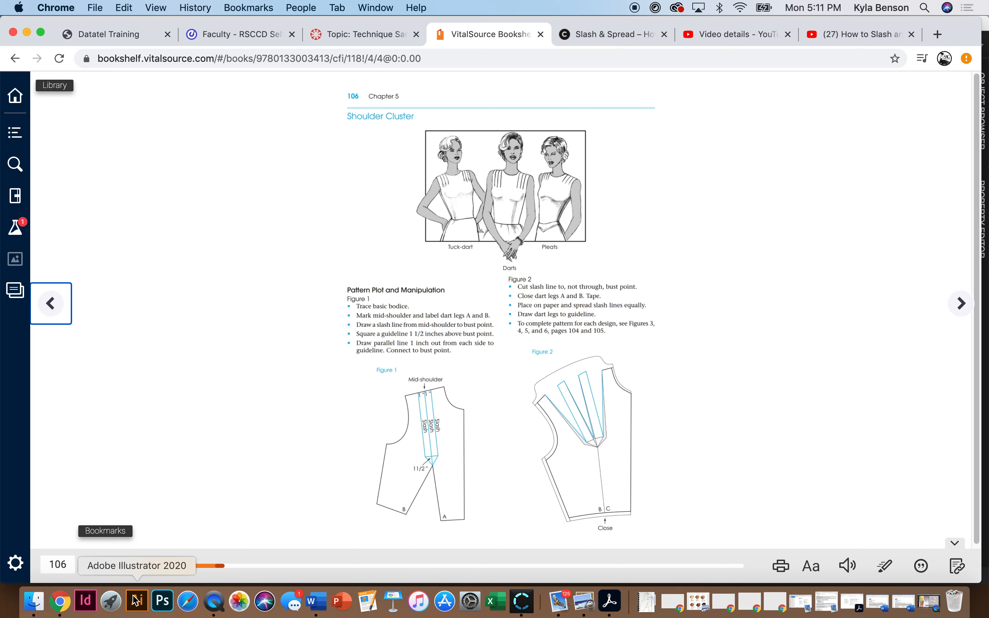
left_click(523, 600)
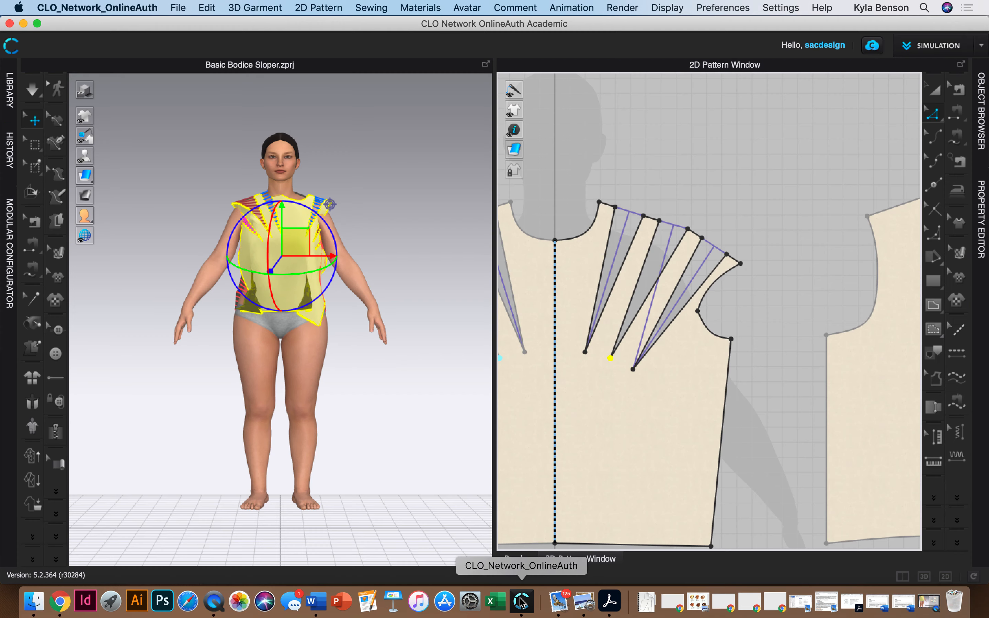
key("super+z")
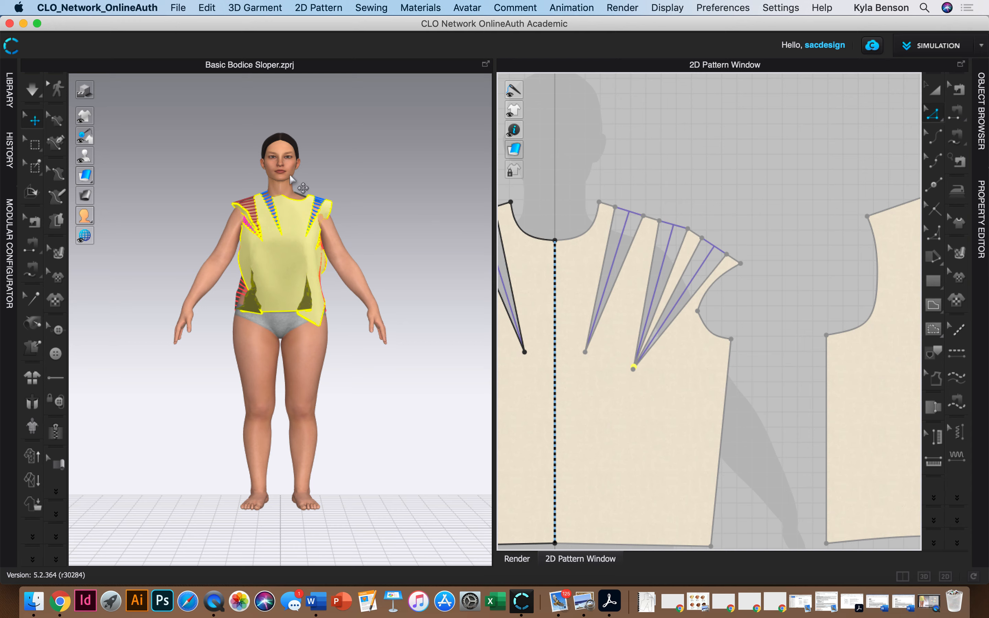
- Move the tip of the dart nearest the neck toward the tips of the other two shoulder darts
left_click(586, 357)
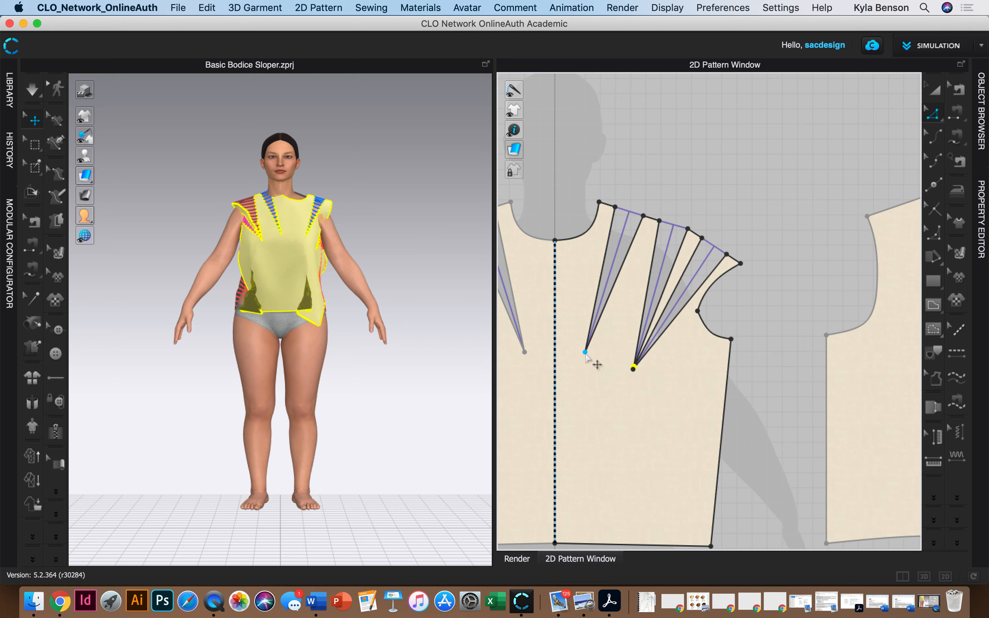
left_click_drag(585, 354, 645, 359)
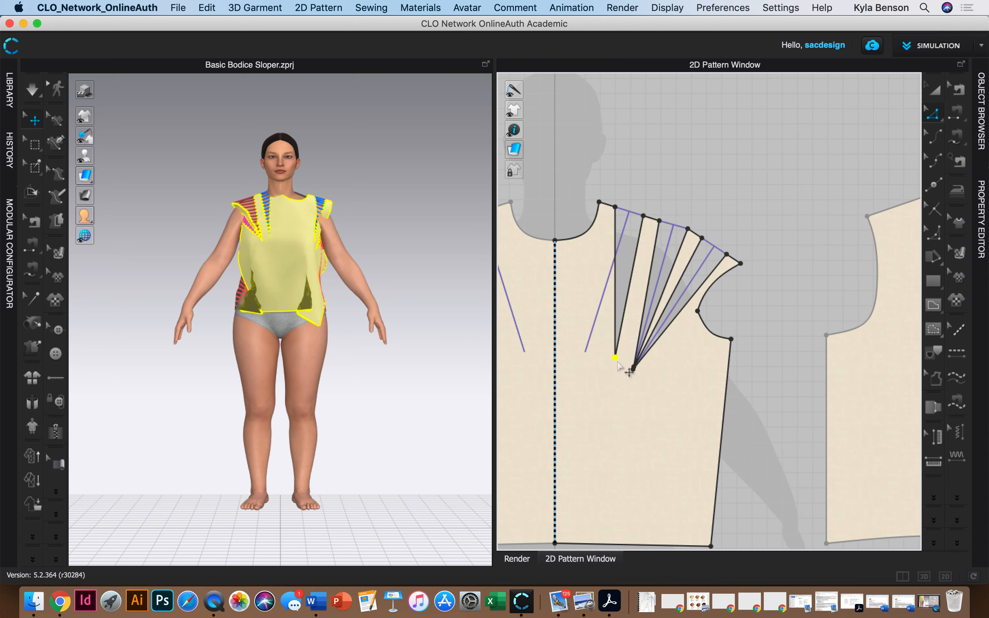
- Move the tip of the shoulder dart nearest the armhole outward and shift the middle dart's tip slightly so the two tips separate
left_click(644, 350)
right_click(646, 344)
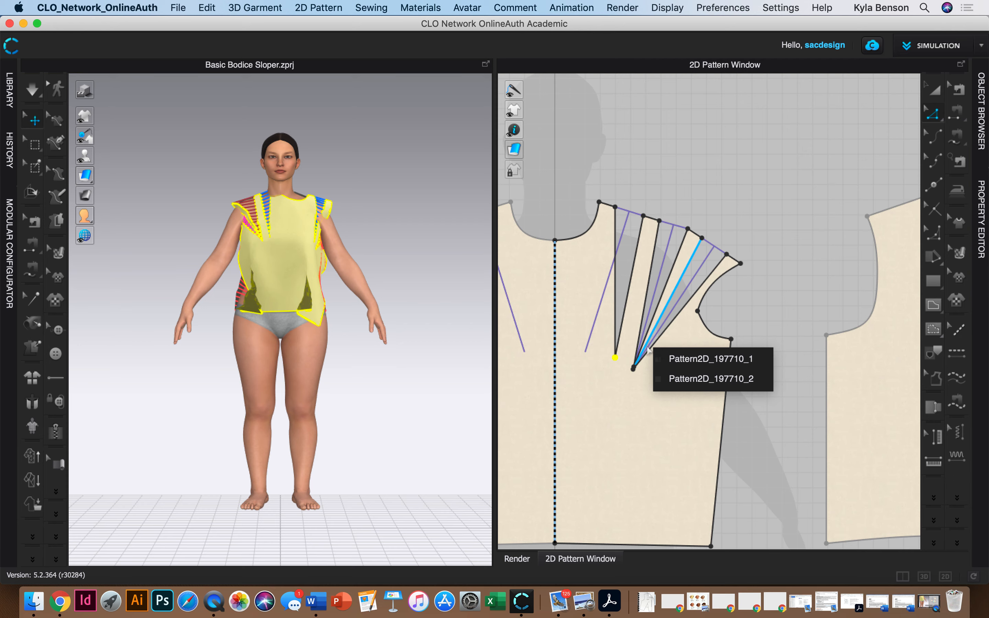
left_click(773, 259)
scroll(617, 387, "up", 10)
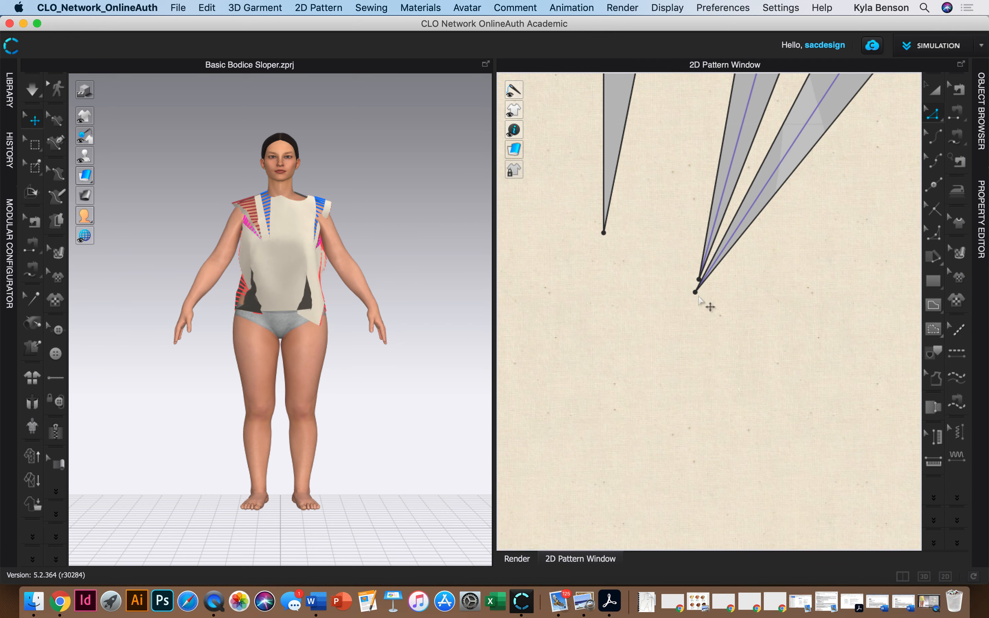
left_click_drag(696, 284, 751, 287)
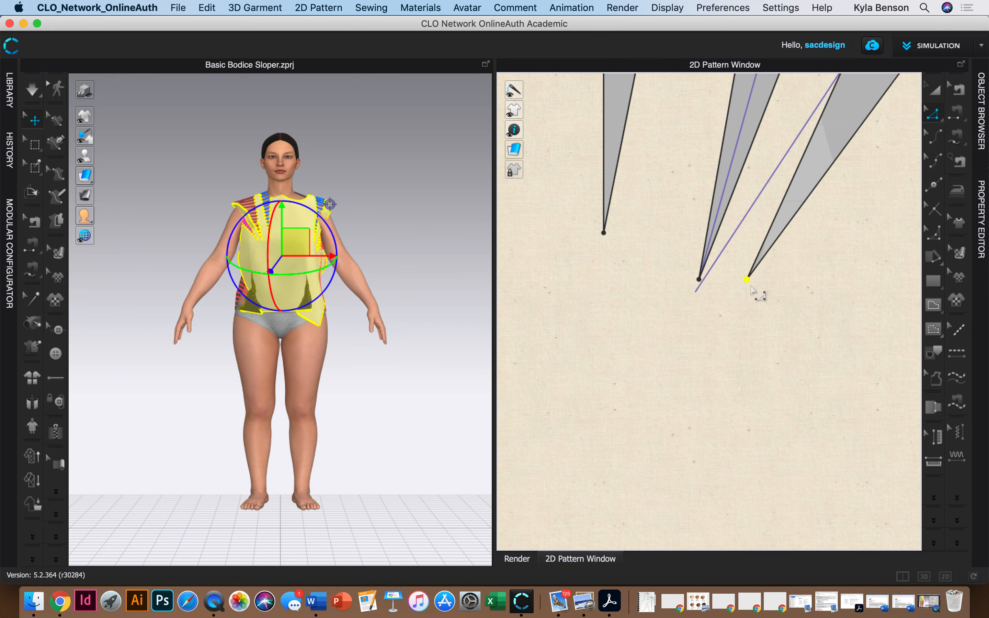
scroll(751, 315, "down", 8)
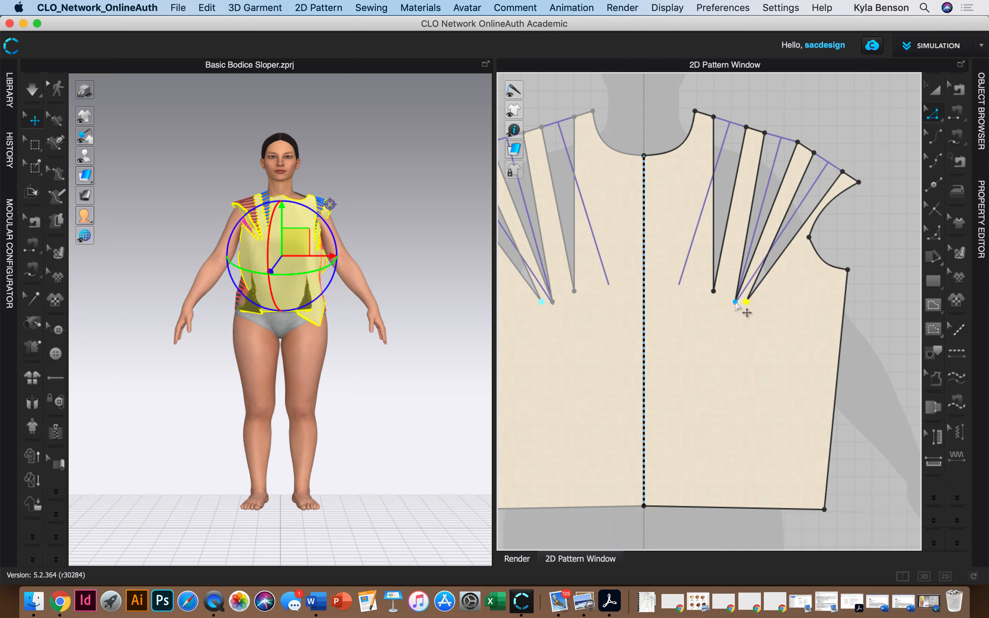
left_click_drag(744, 305, 738, 307)
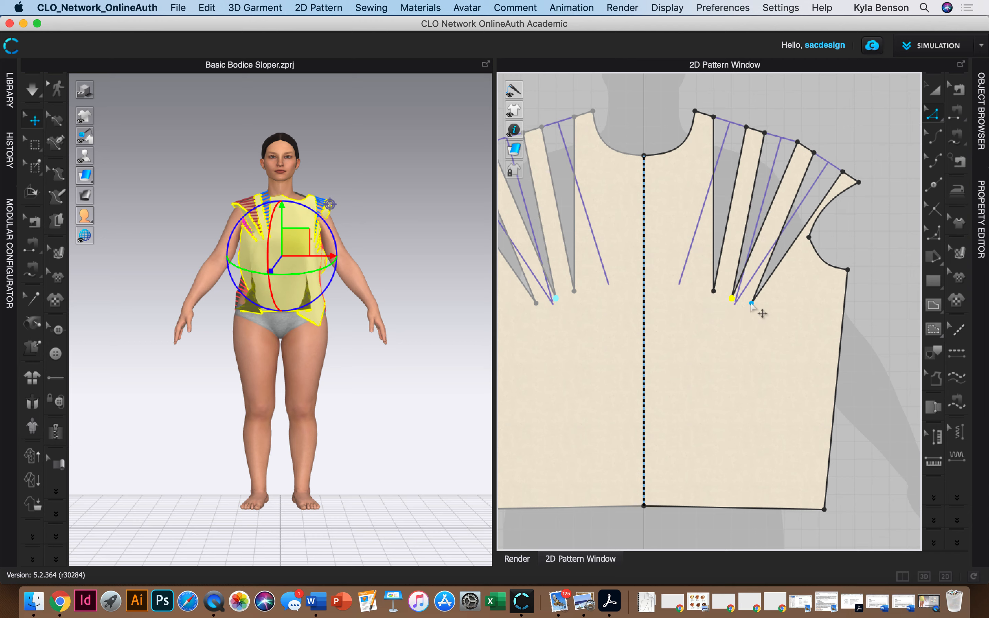
- Simulate the garment to drape the bodice with its closed shoulder darts, inspect both sides of the avatar, and stop the simulation
right_click_drag(269, 332, 172, 358)
right_click_drag(356, 251, 484, 217)
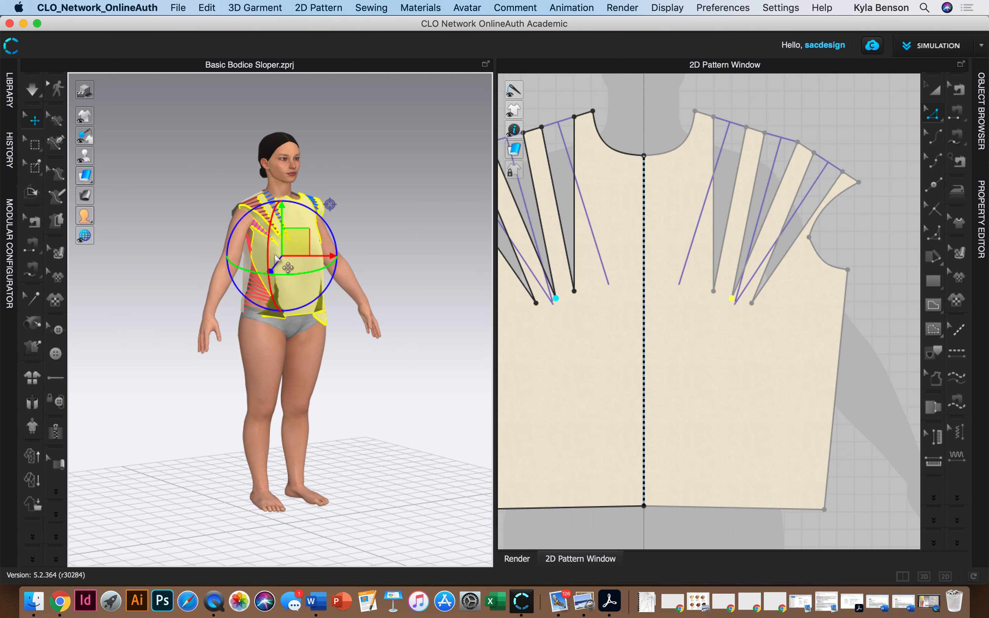
left_click(38, 92)
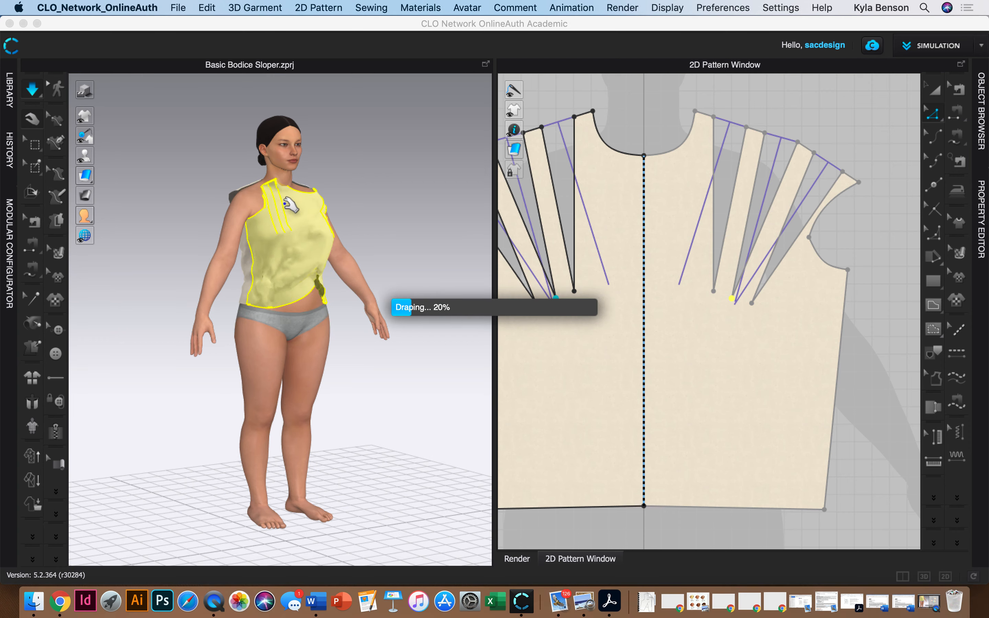
scroll(326, 209, "up", 3)
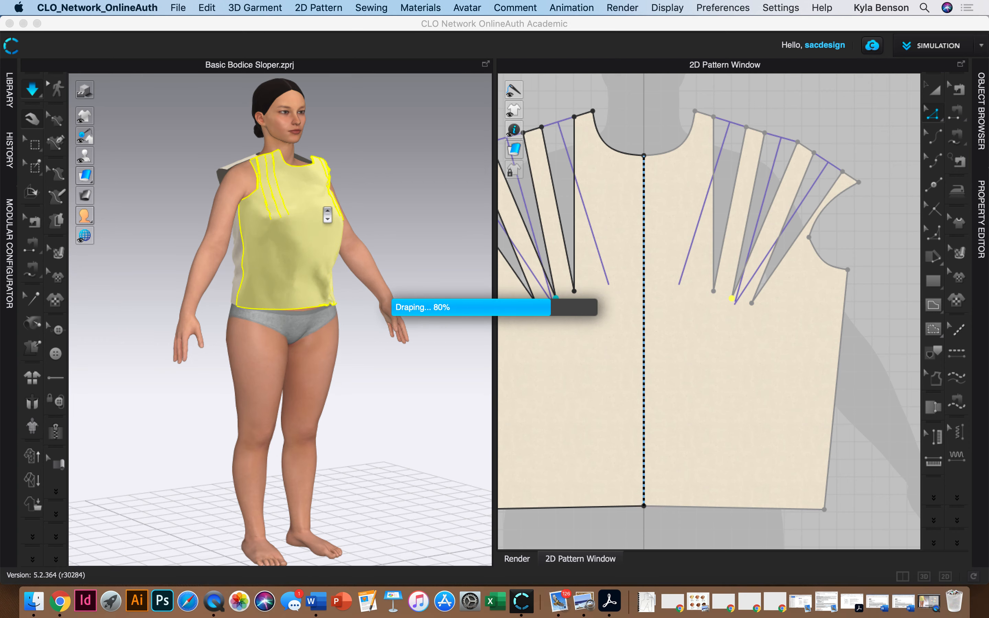
right_click_drag(346, 184, 215, 208)
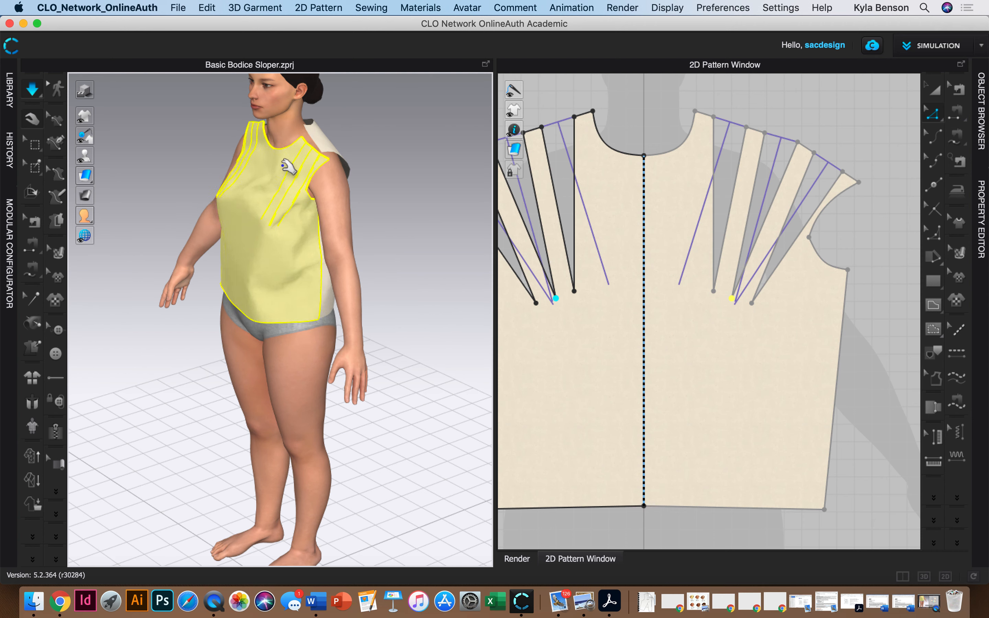
left_click(32, 88)
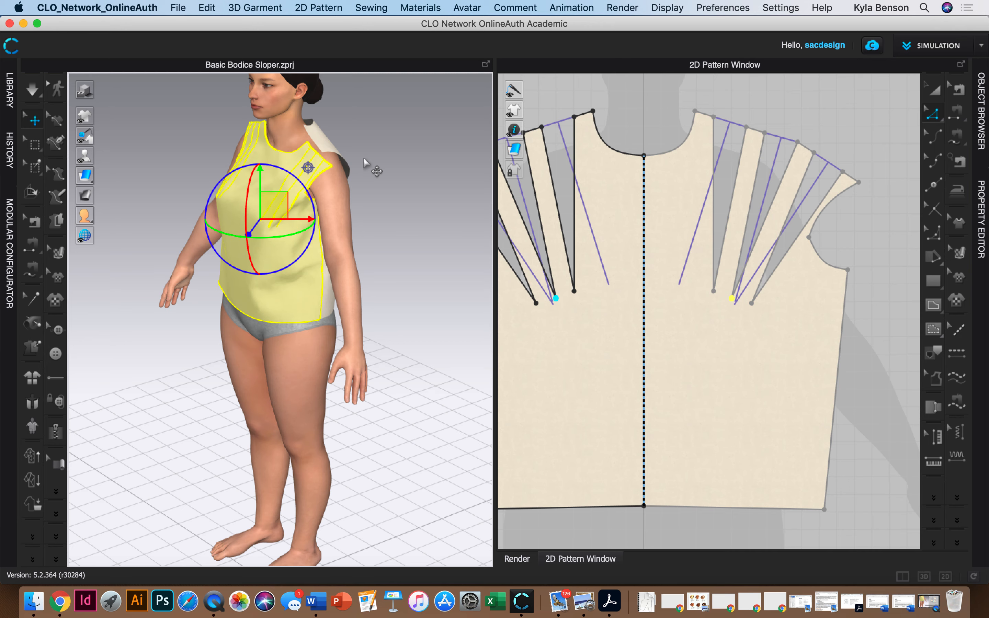
- Try to sew the back shoulder edge to the front shoulder from the neck point across the darts with Free Sewing, and undo it
scroll(654, 266, "down", 5)
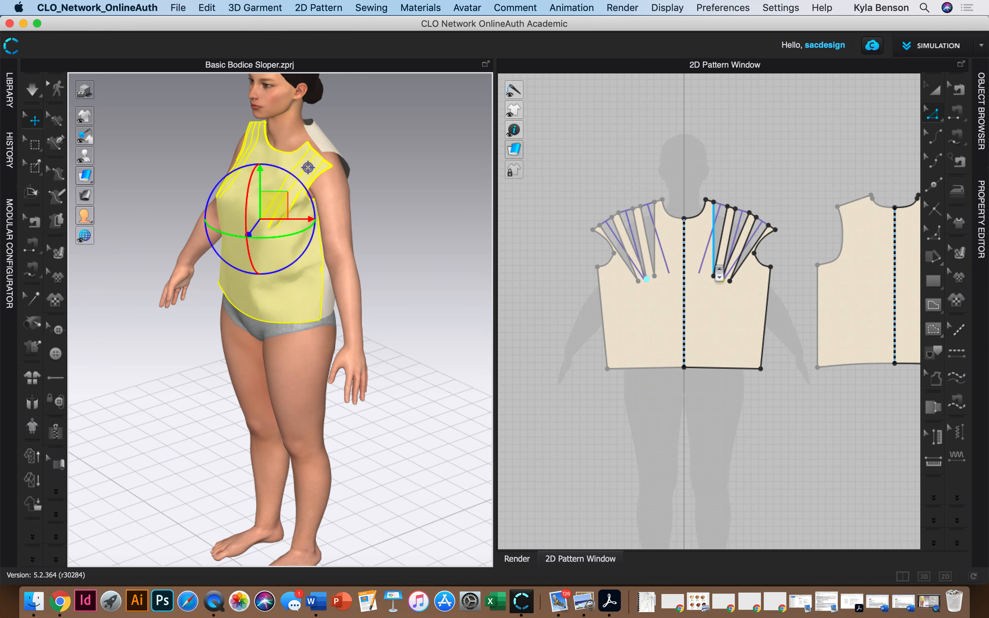
left_click(720, 278)
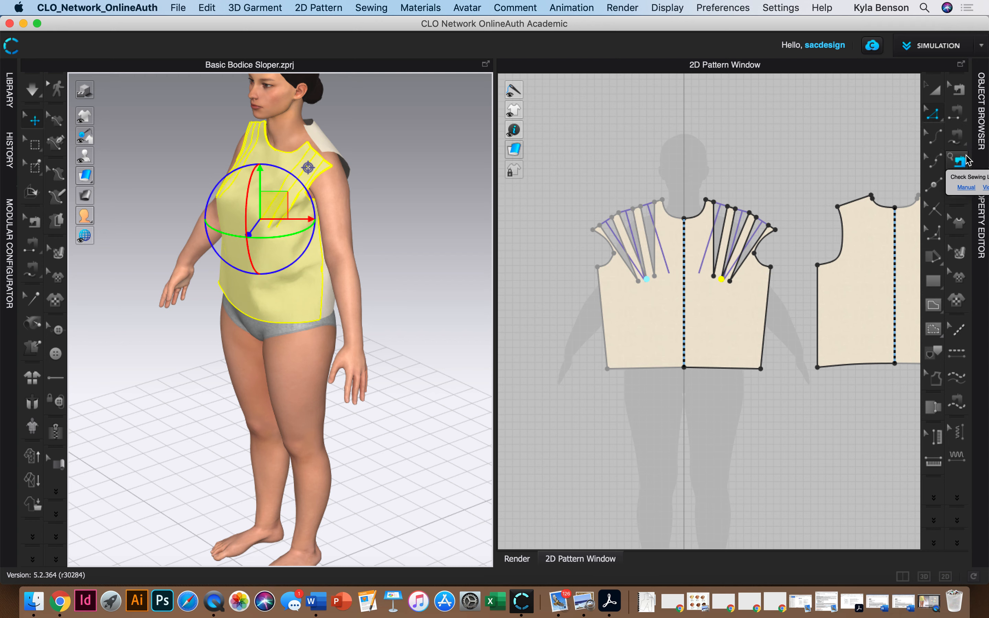
left_click(958, 137)
left_click(870, 195)
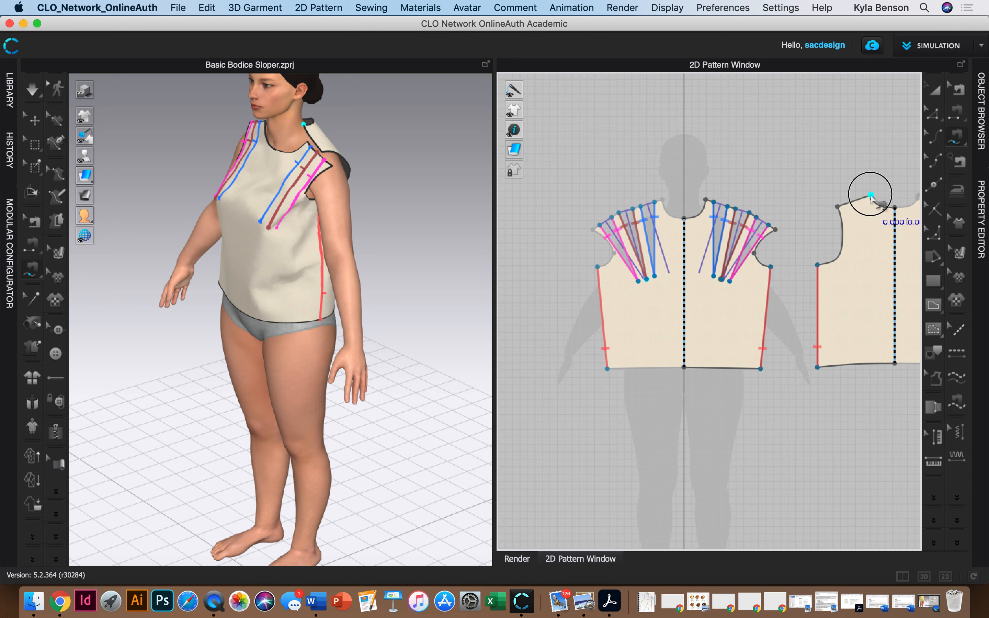
left_click(837, 206)
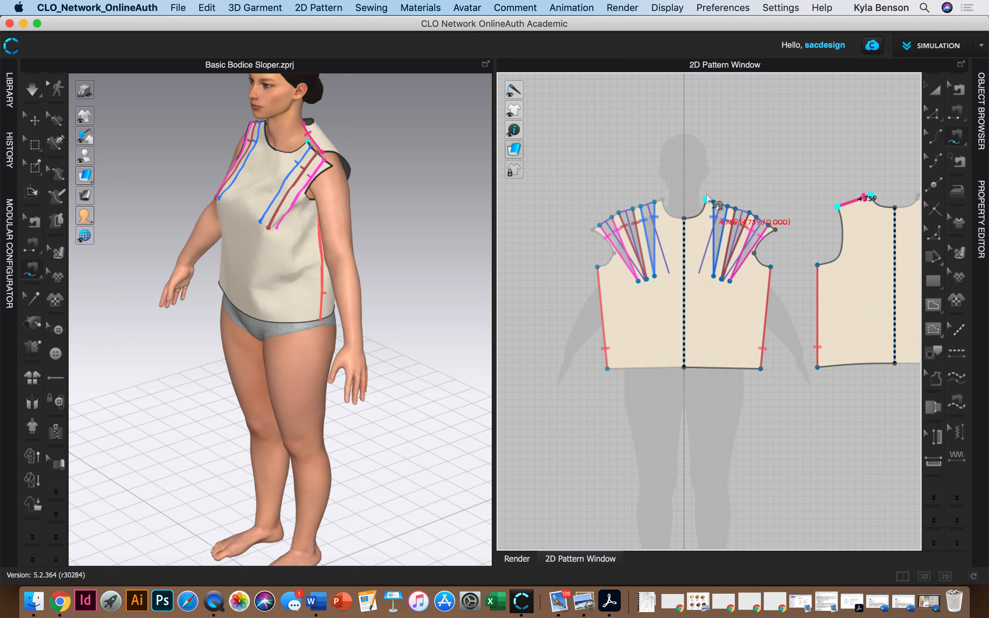
left_click(705, 200)
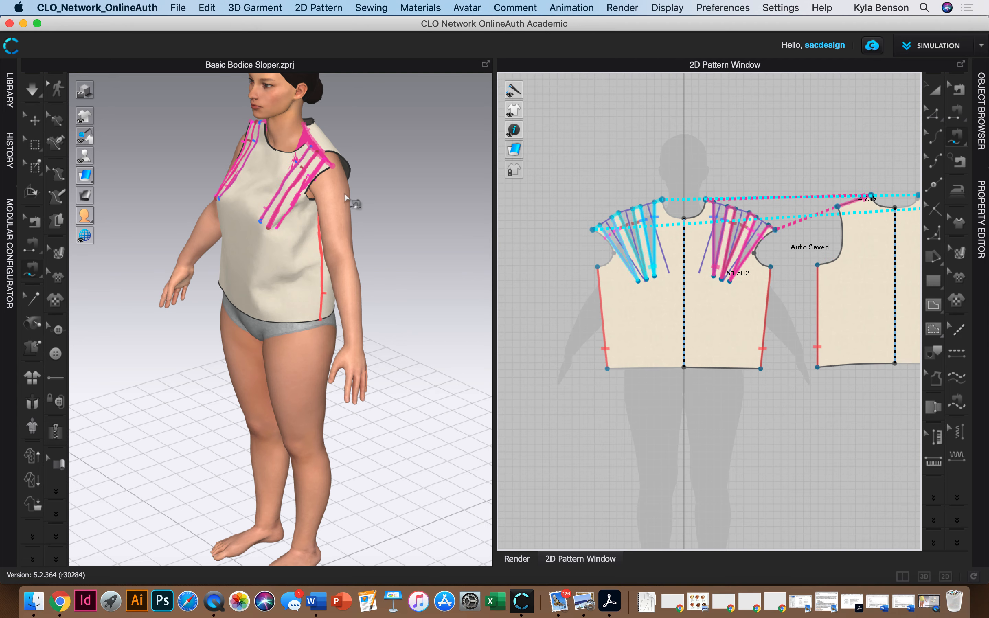
key("super+z")
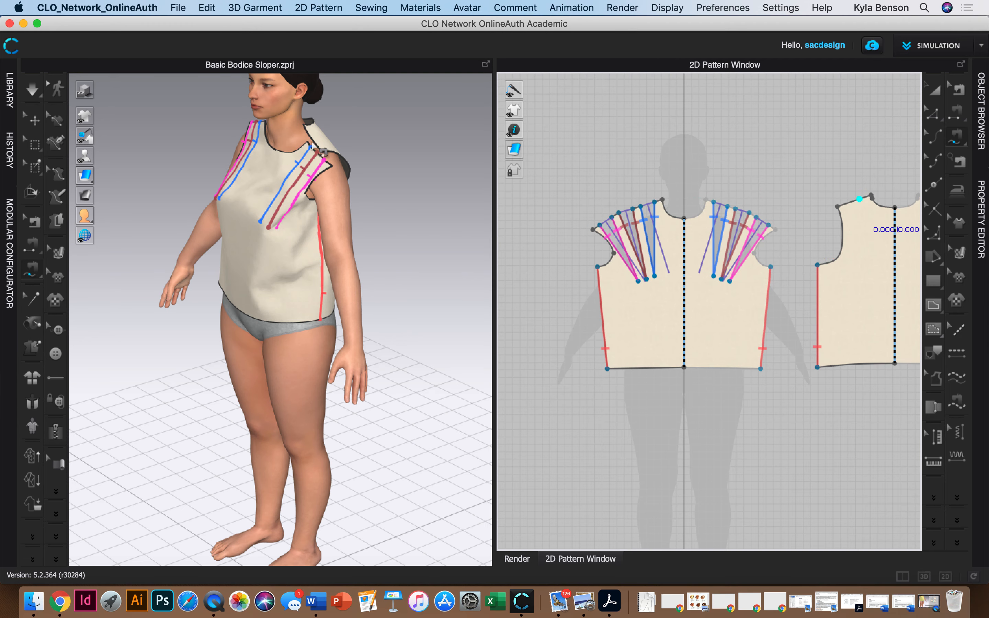
- Try to start the front shoulder seam on the 3D garment with Free Sewing and Segment Sewing, and undo the picked segment
scroll(333, 159, "up", 3)
middle_click_drag(336, 152, 217, 403)
left_click(232, 278)
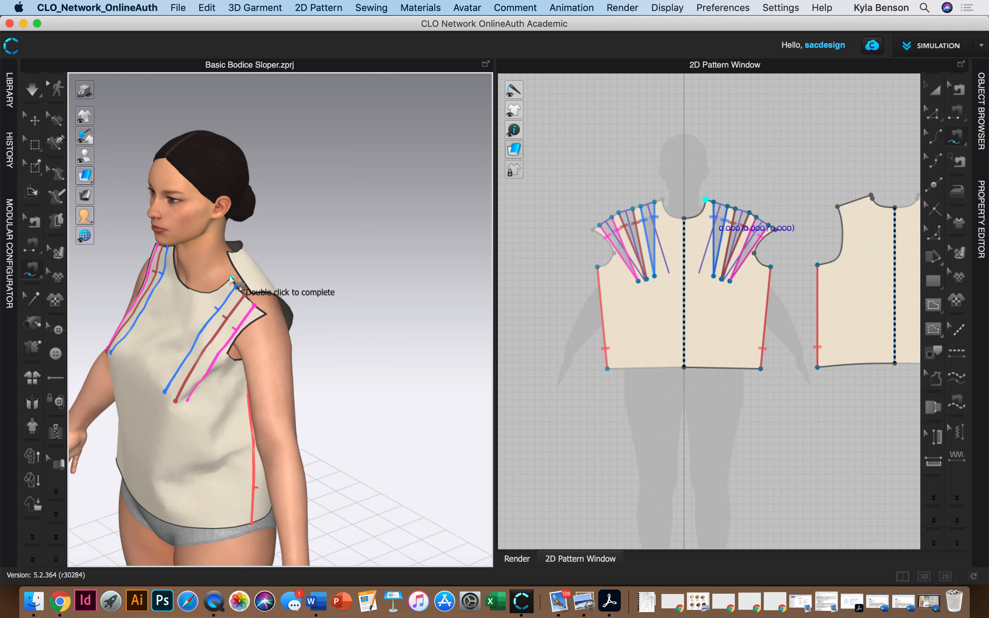
double_click(232, 256)
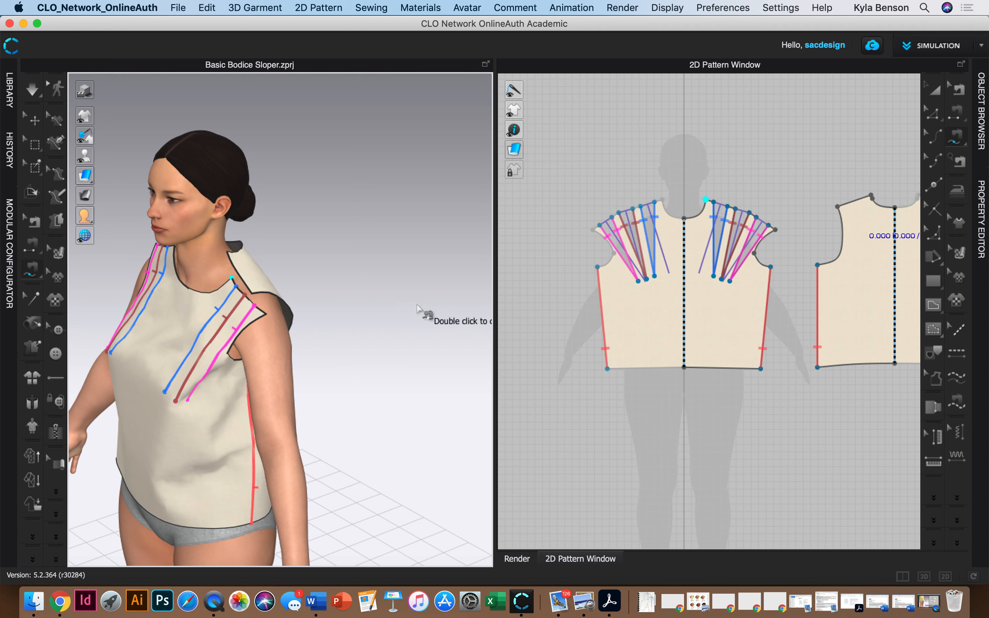
left_click(956, 114)
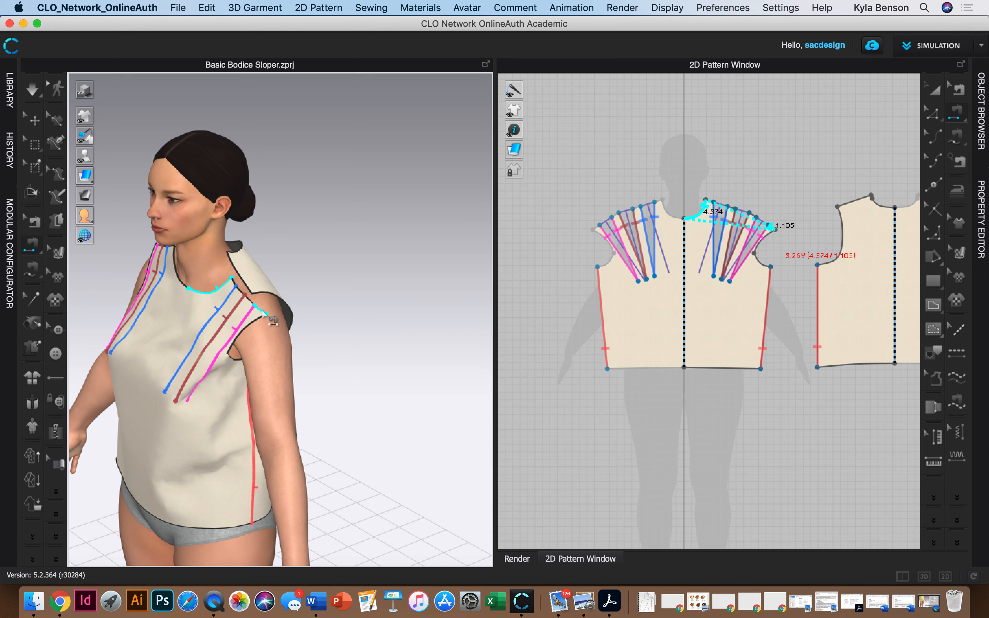
left_click(263, 312)
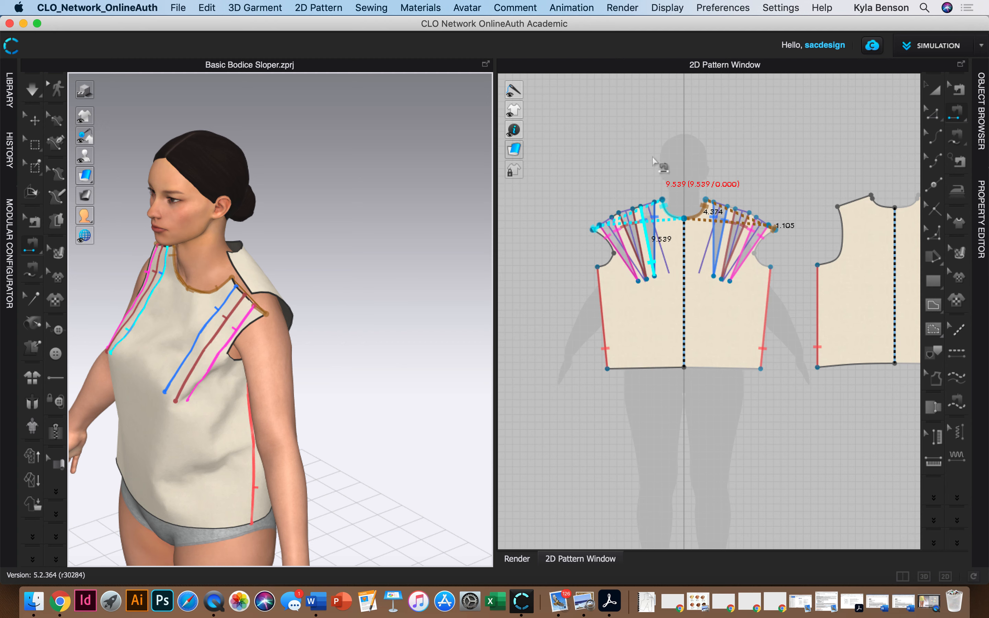
key("super+z")
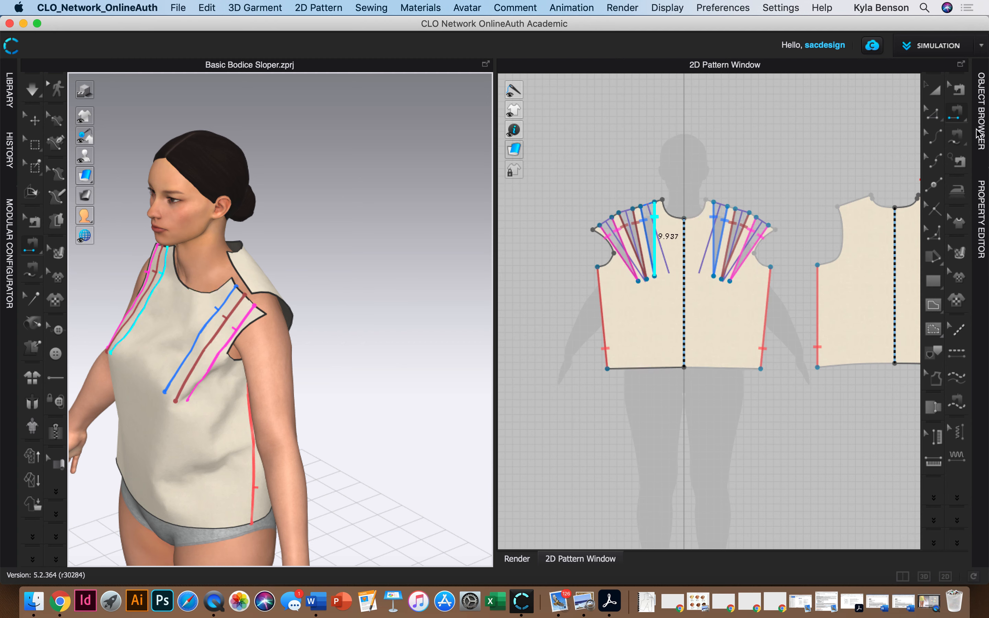
- Sew the front shoulder segment nearest the neck to the whole back shoulder edge on the 3D garment
left_click(963, 146)
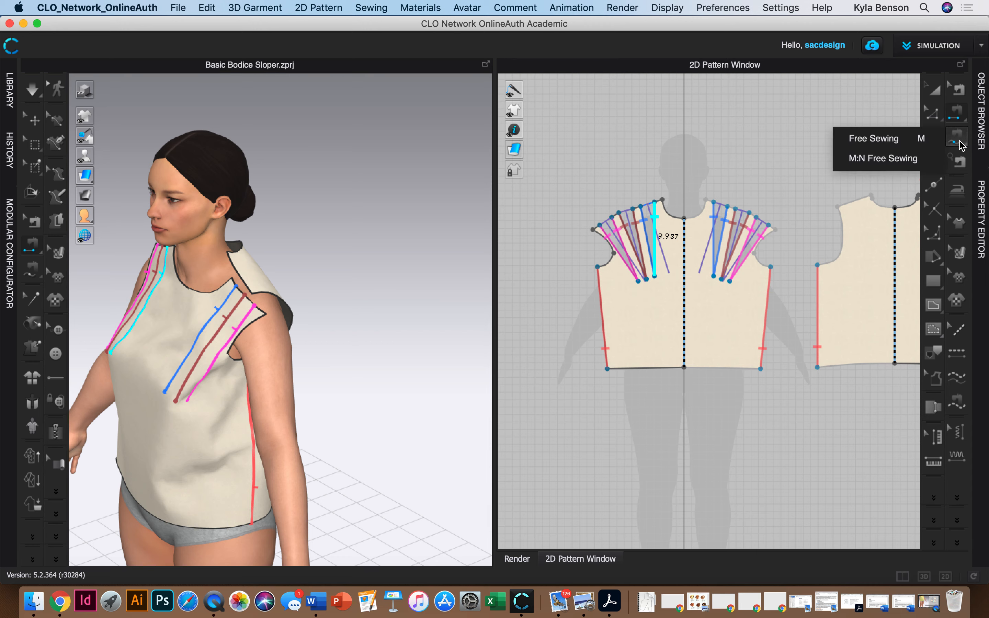
left_click(266, 313)
left_click(267, 313)
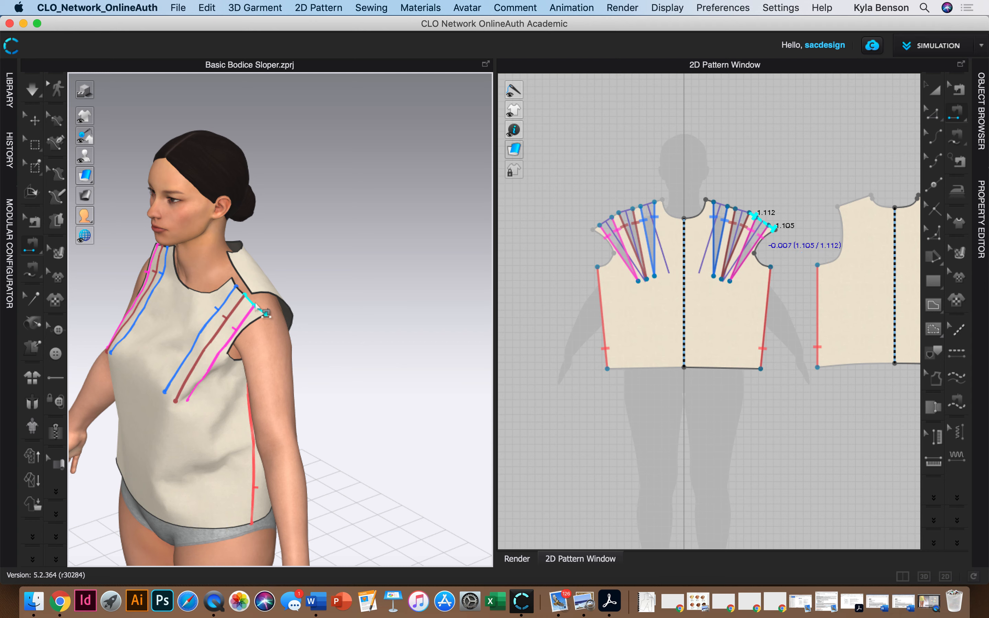
left_click(253, 304)
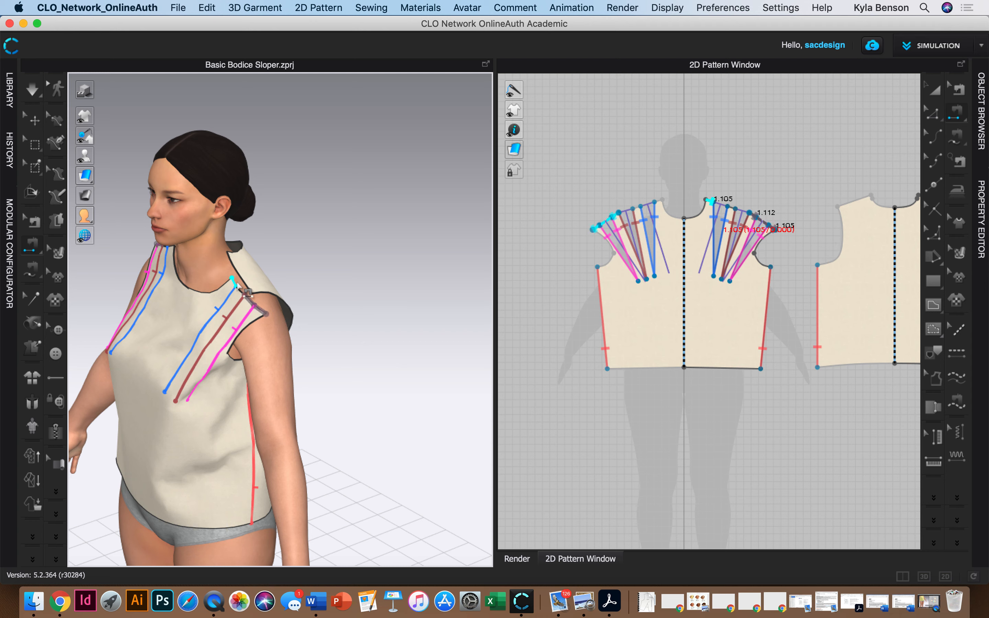
left_click(244, 290)
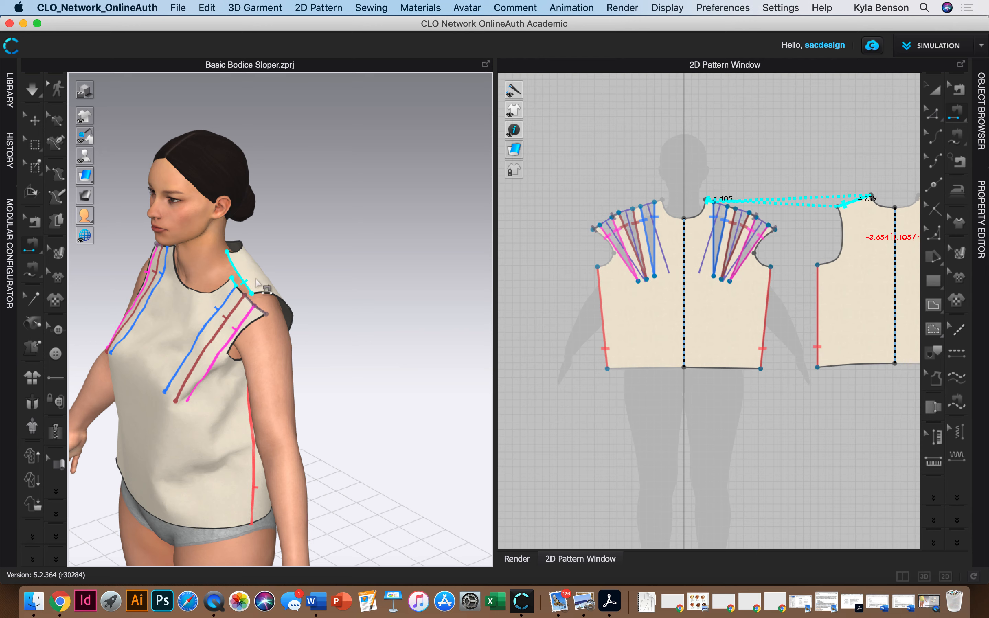
left_click(251, 294)
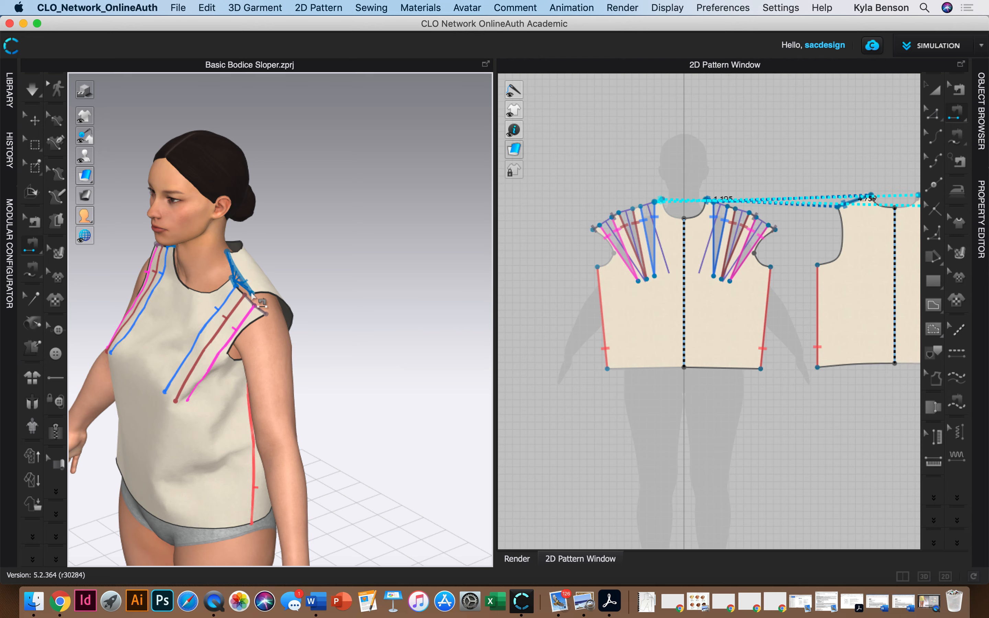
- Reverse the direction of the mismatched shoulder seam with Edit Sewing, and delete that seam
scroll(251, 294, "up", 5)
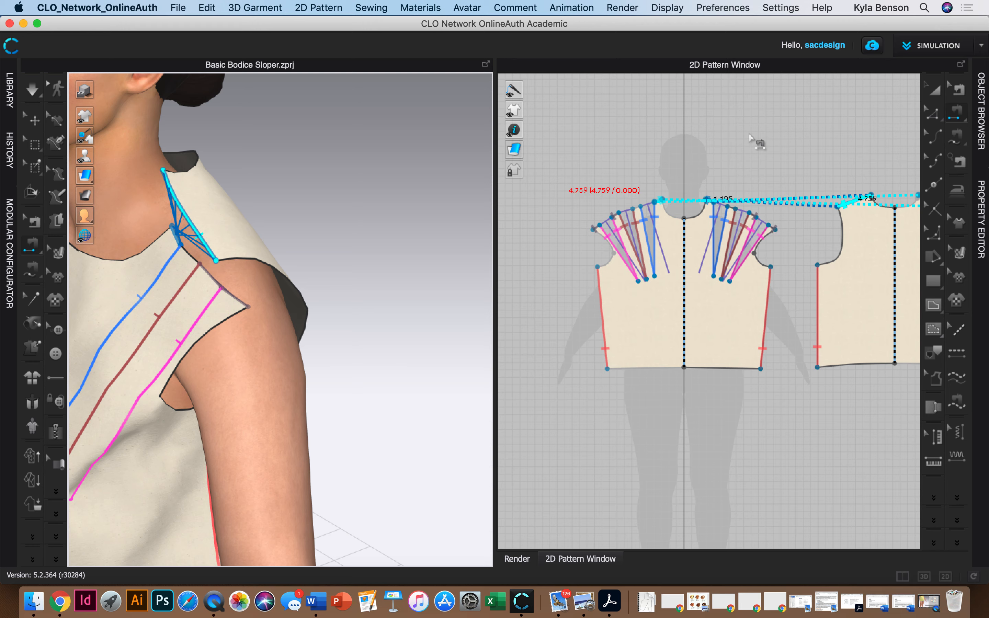
left_click(958, 90)
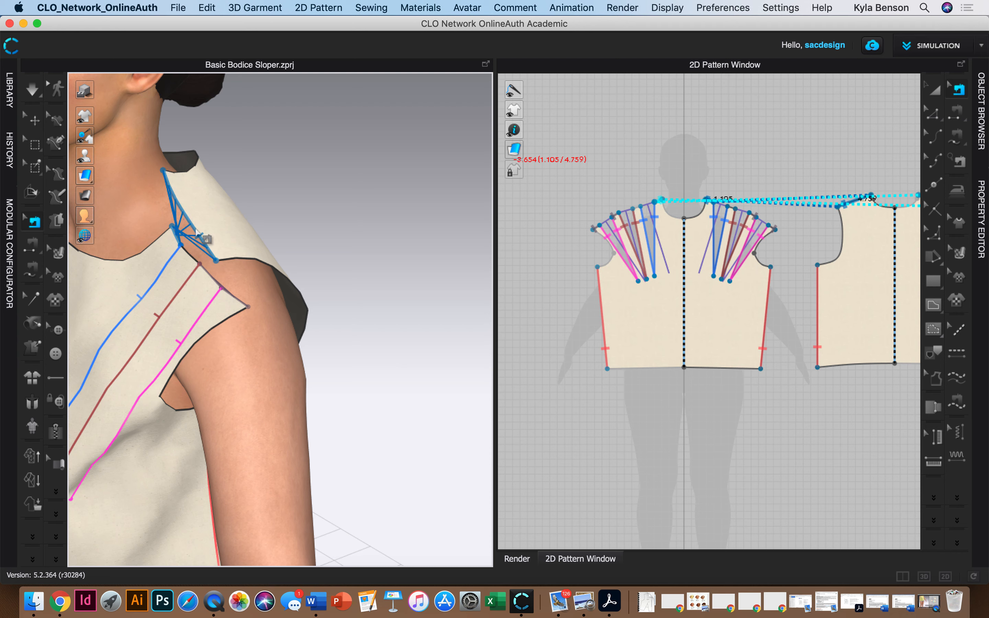
right_click(196, 231)
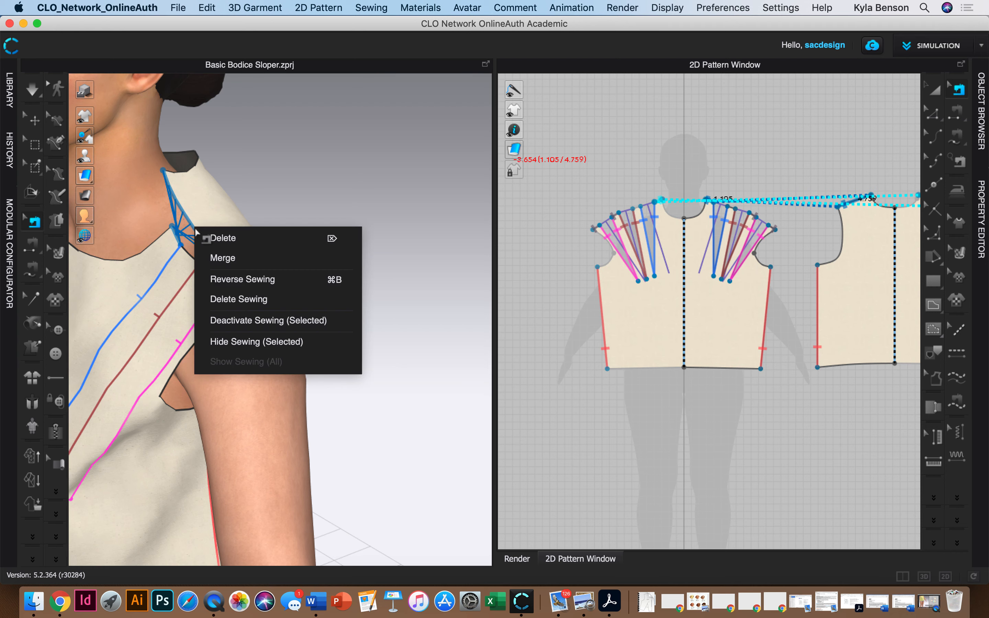
left_click(239, 280)
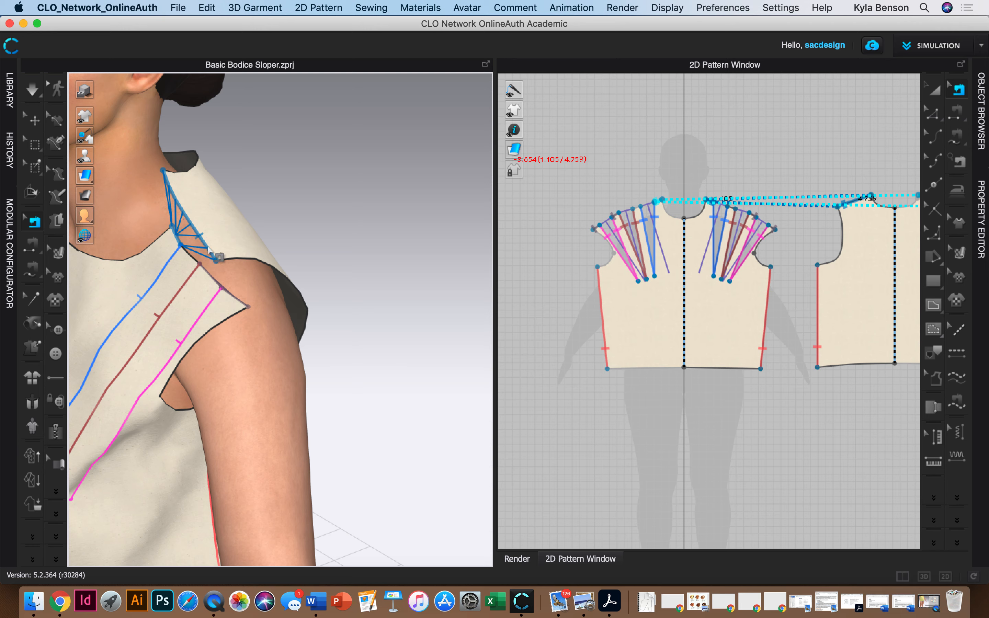
key("Delete")
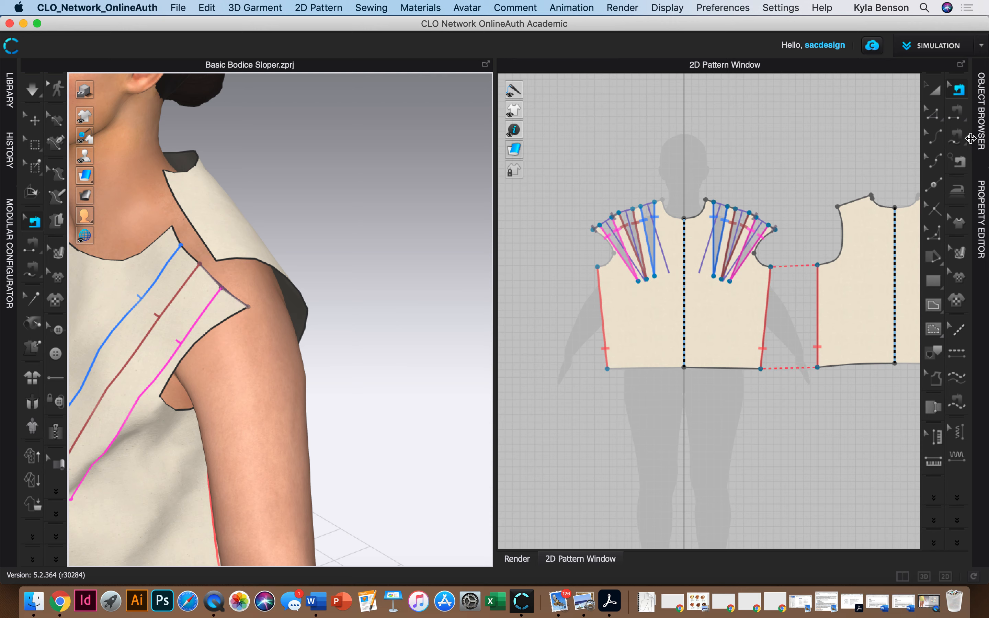
- Sew the outermost front shoulder segment to the armhole end of the back shoulder edge on the 3D garment with Free Sewing
left_click(957, 138)
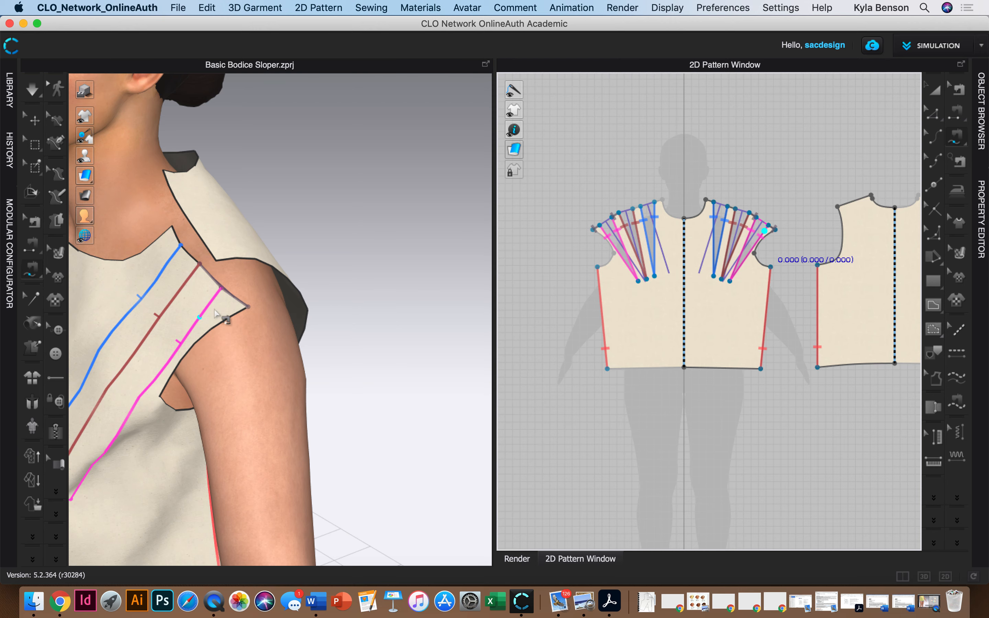
left_click(248, 307)
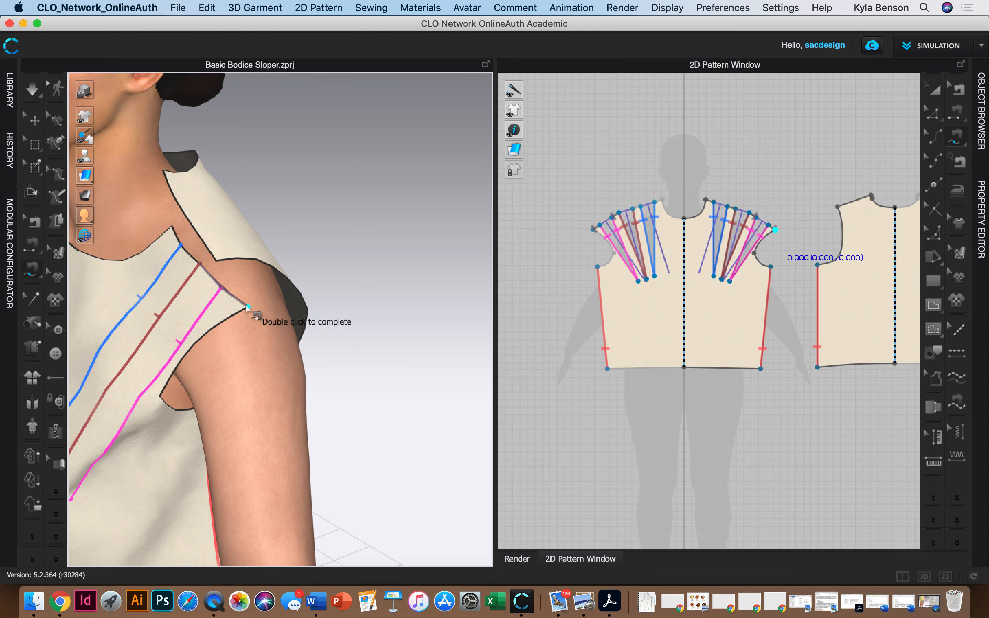
left_click(226, 289)
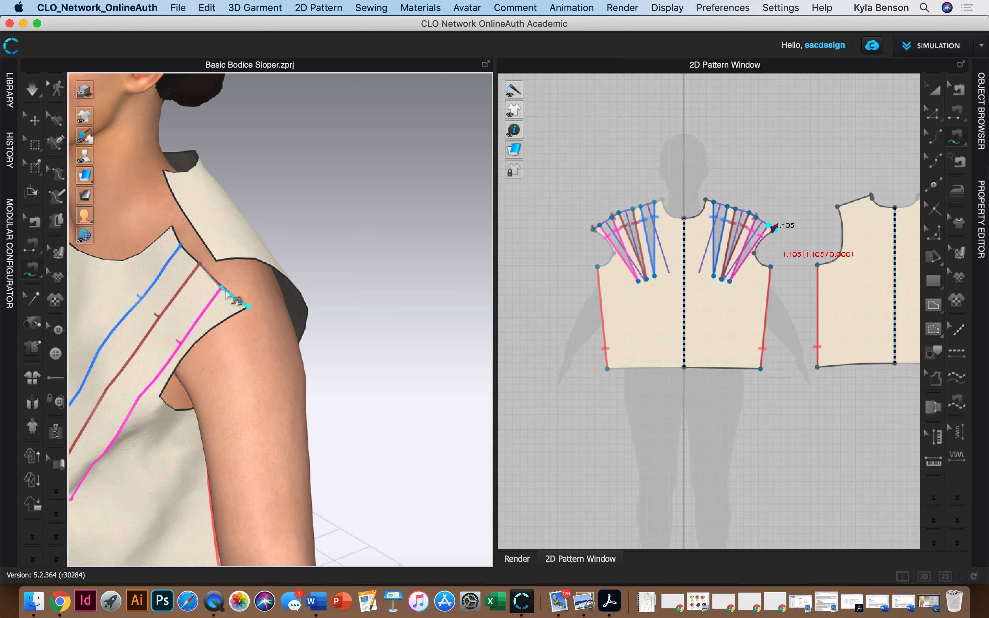
left_click(217, 260)
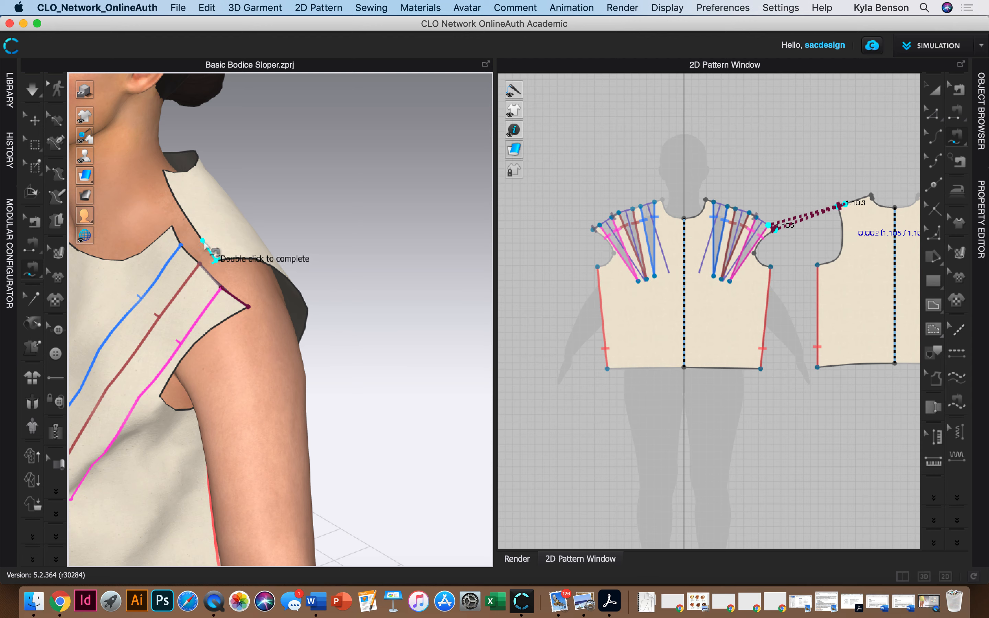
double_click(204, 243)
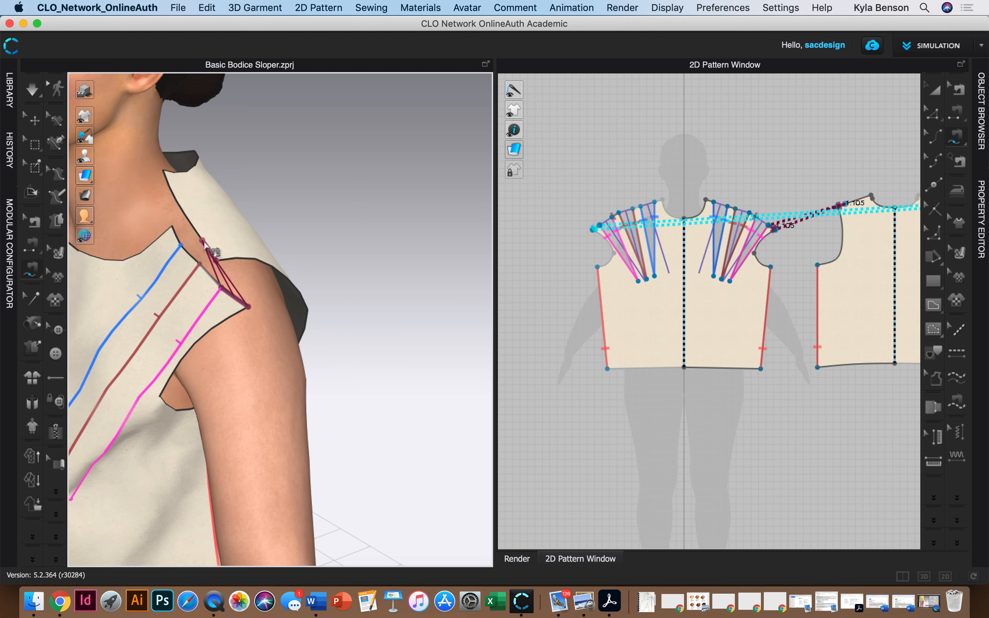
- Sew the front shoulder segment between the outer and middle darts to the adjoining stretch of back shoulder, undoing the stray segment pick
left_click(221, 287)
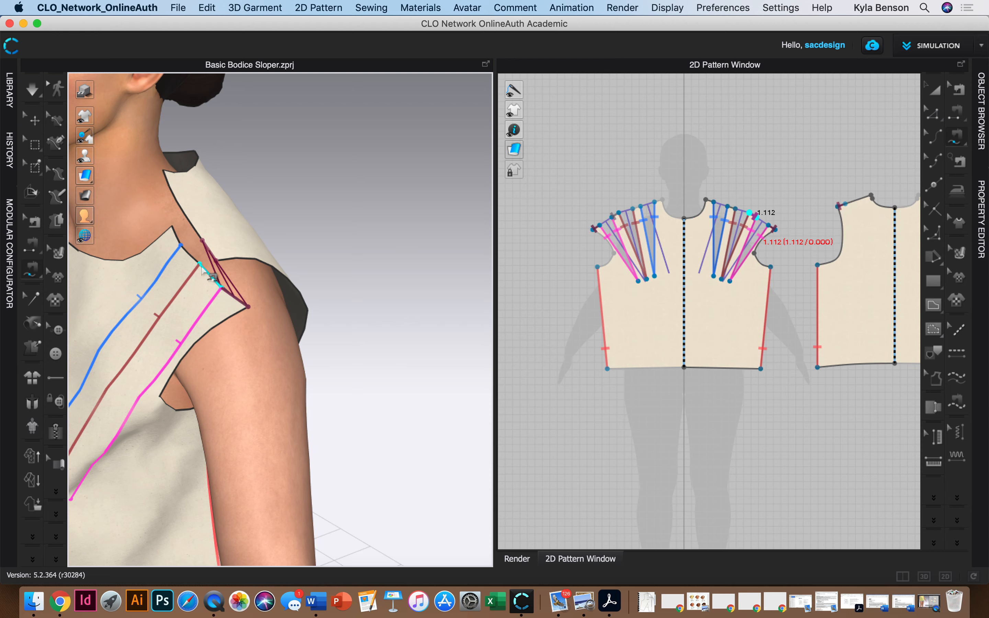
left_click(201, 267)
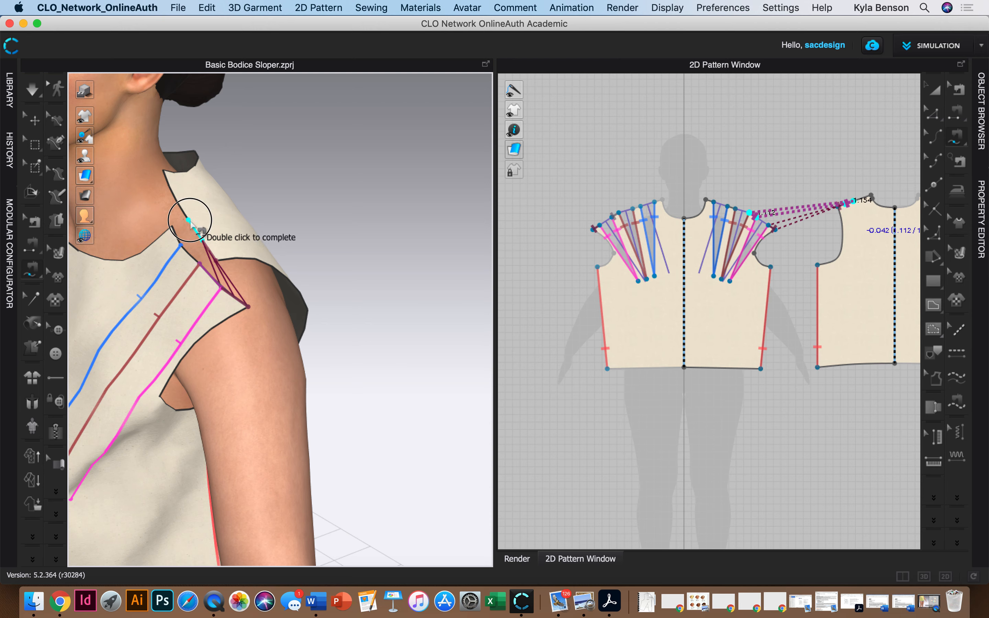
left_click(190, 221)
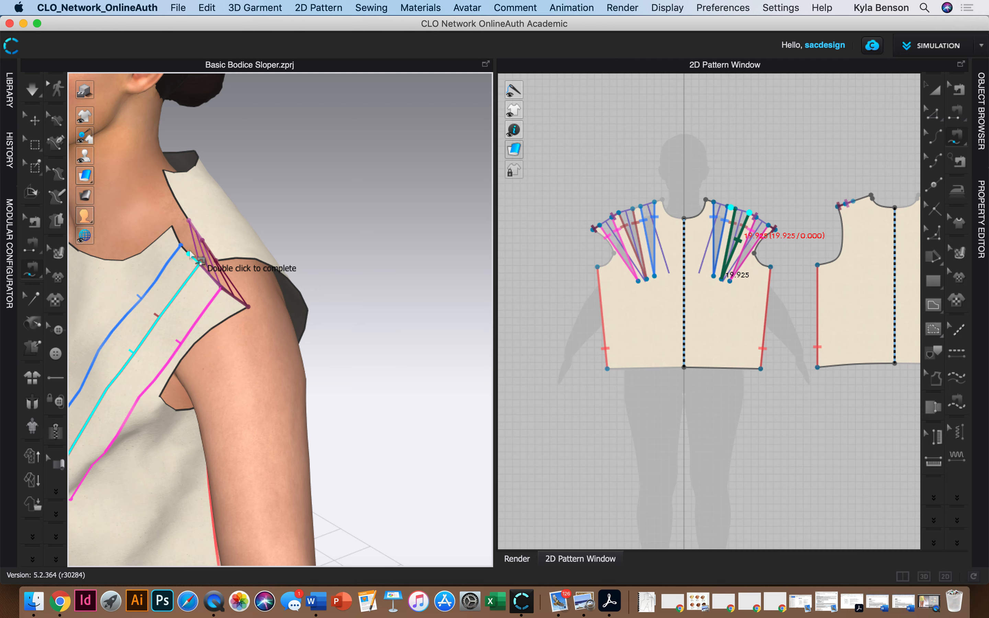
key("super+z")
- Sew the front shoulder segment between the middle and inner darts to the adjoining stretch of the back shoulder edge
scroll(191, 251, "up", 2)
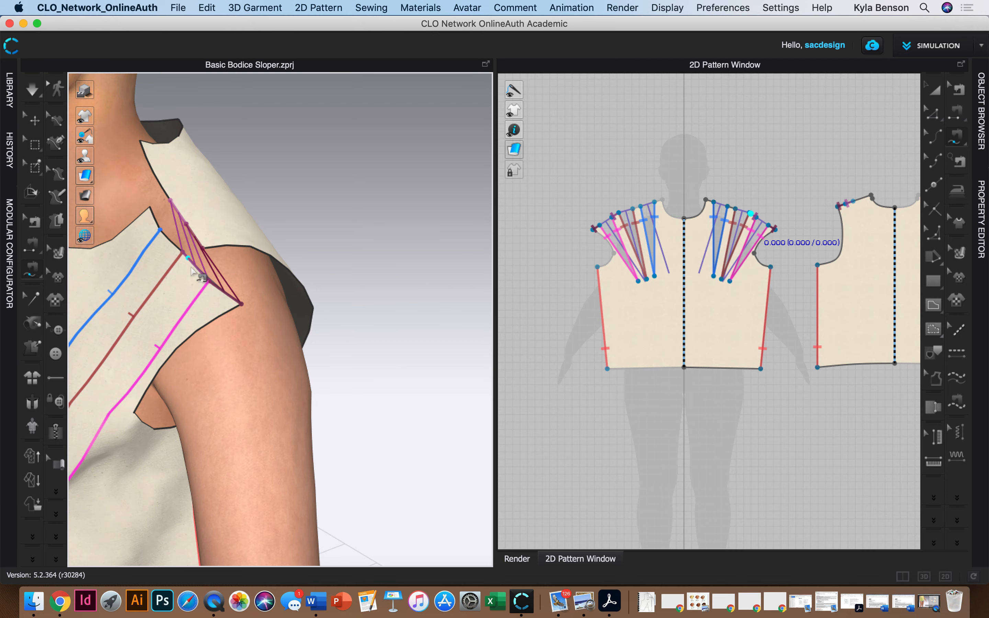
scroll(186, 285, "down", 3)
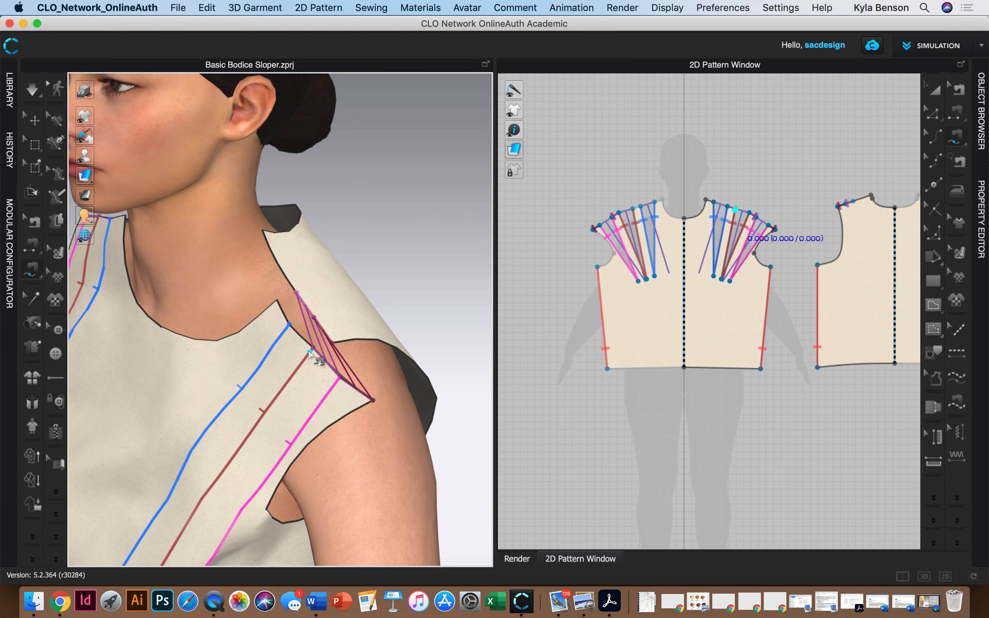
left_click(312, 348)
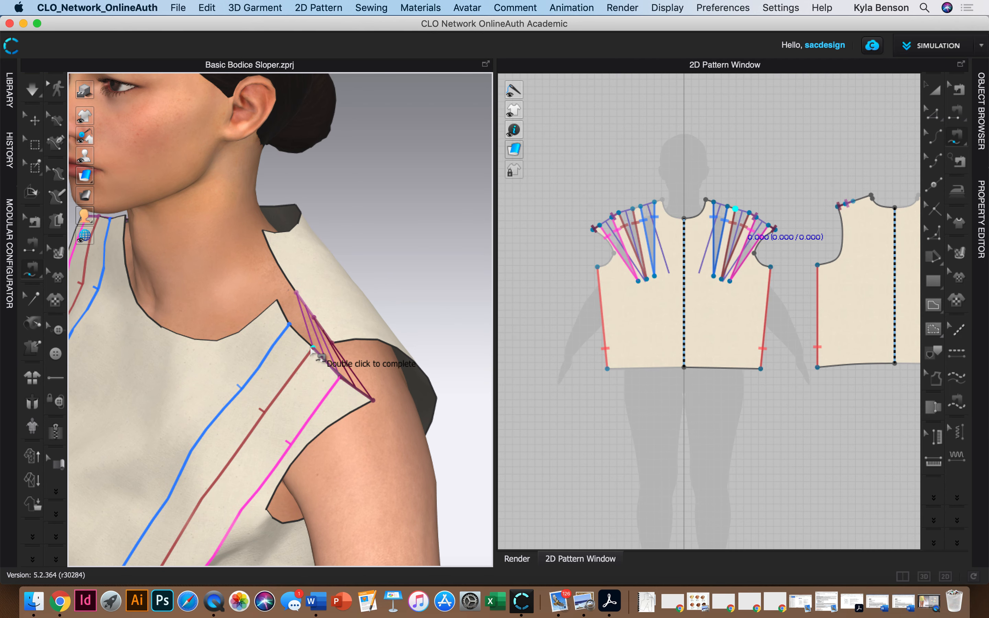
double_click(292, 326)
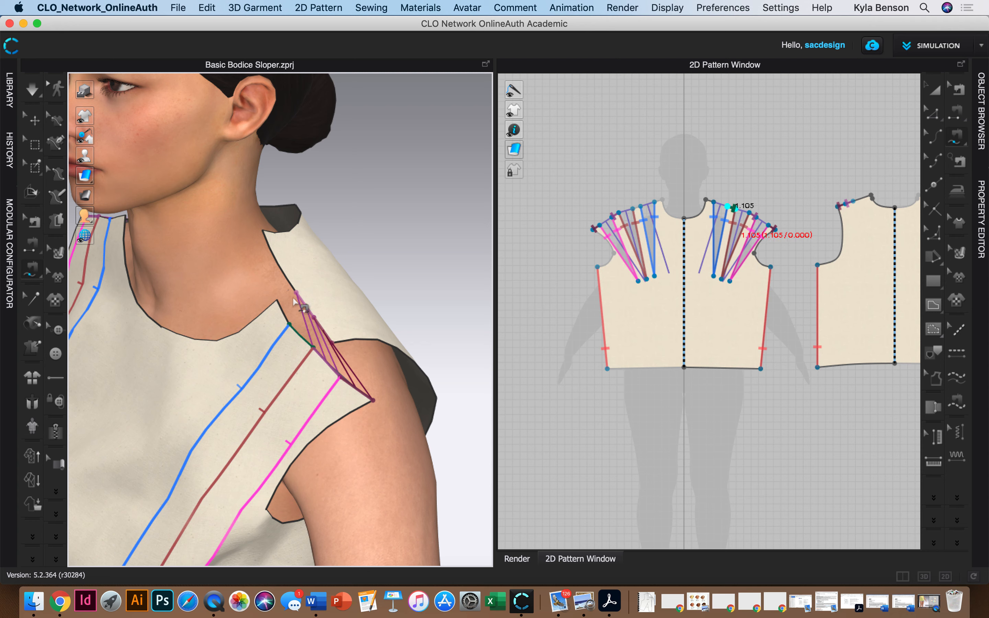
left_click(295, 292)
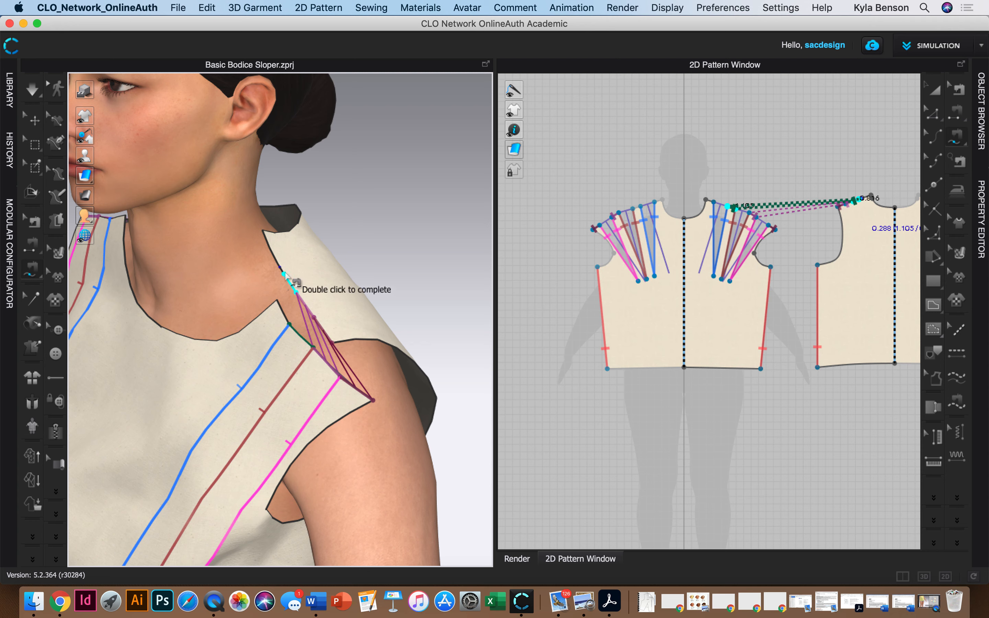
double_click(281, 268)
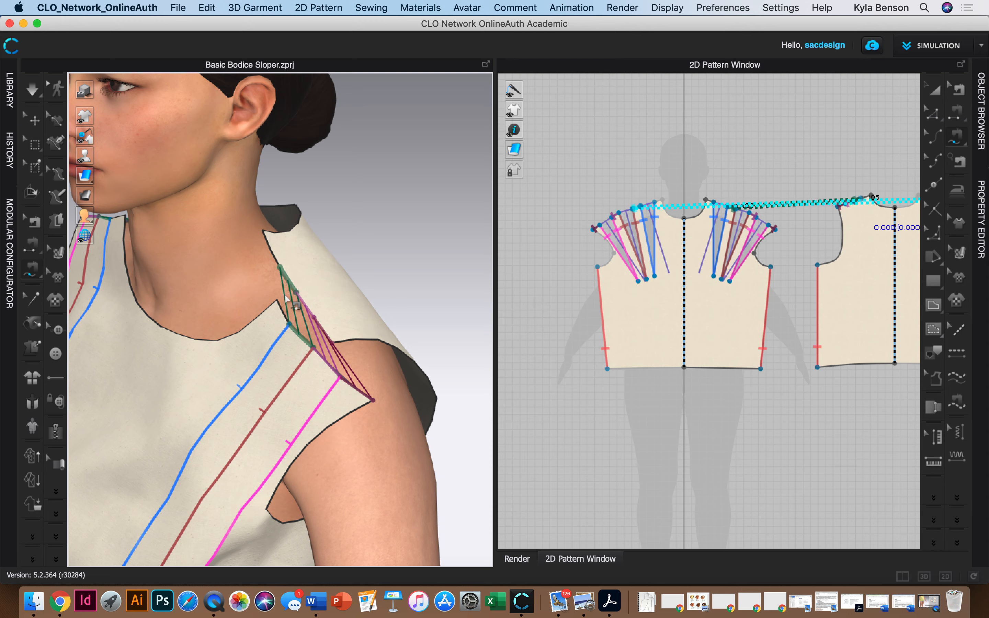
- Try to sew the front shoulder segment nearest the neck to the rest of the back shoulder, and undo that seam
left_click(288, 322)
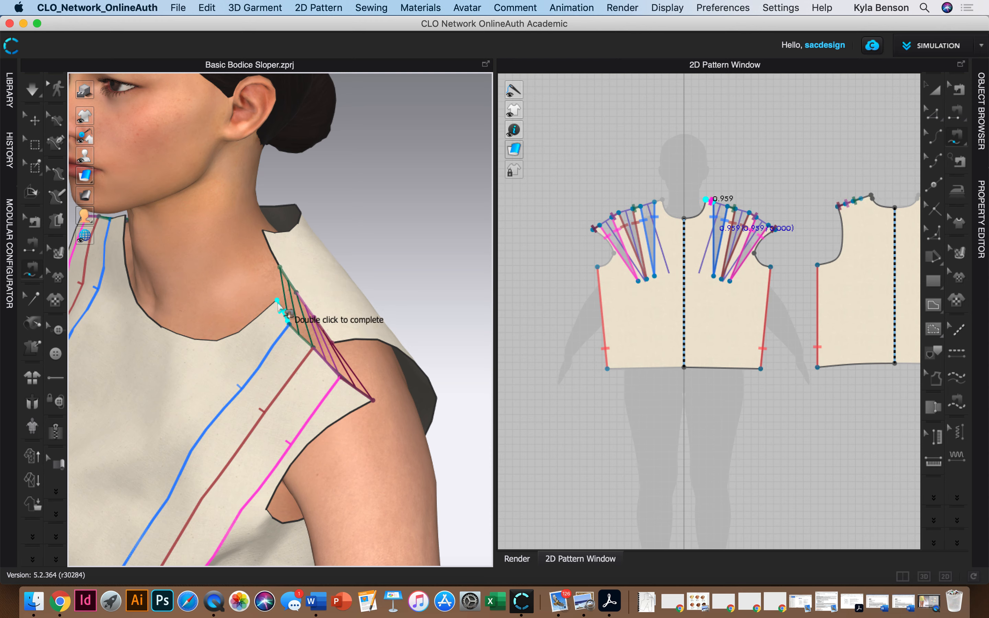
double_click(277, 301)
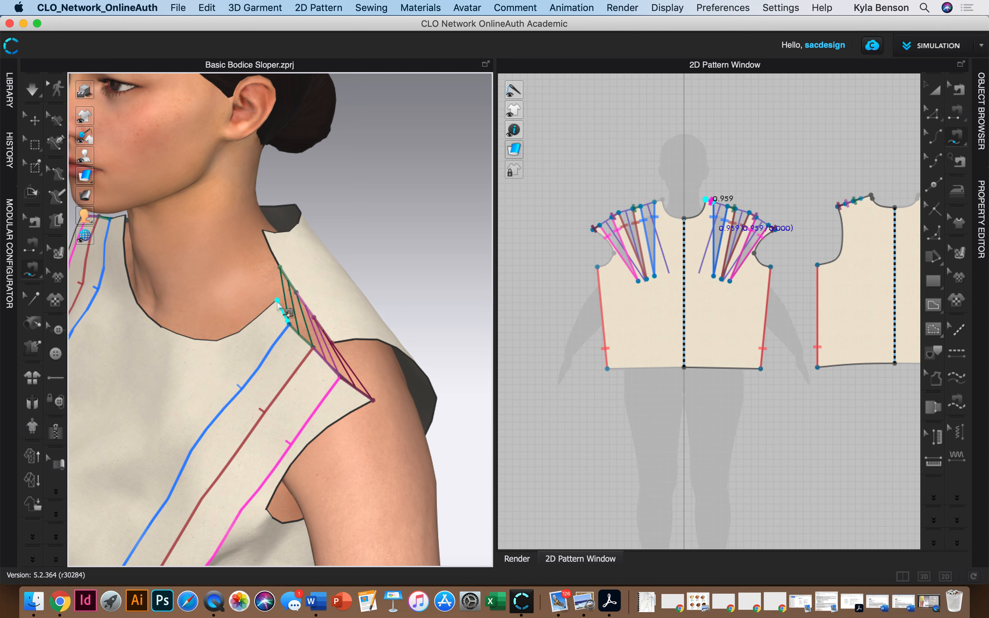
left_click(278, 264)
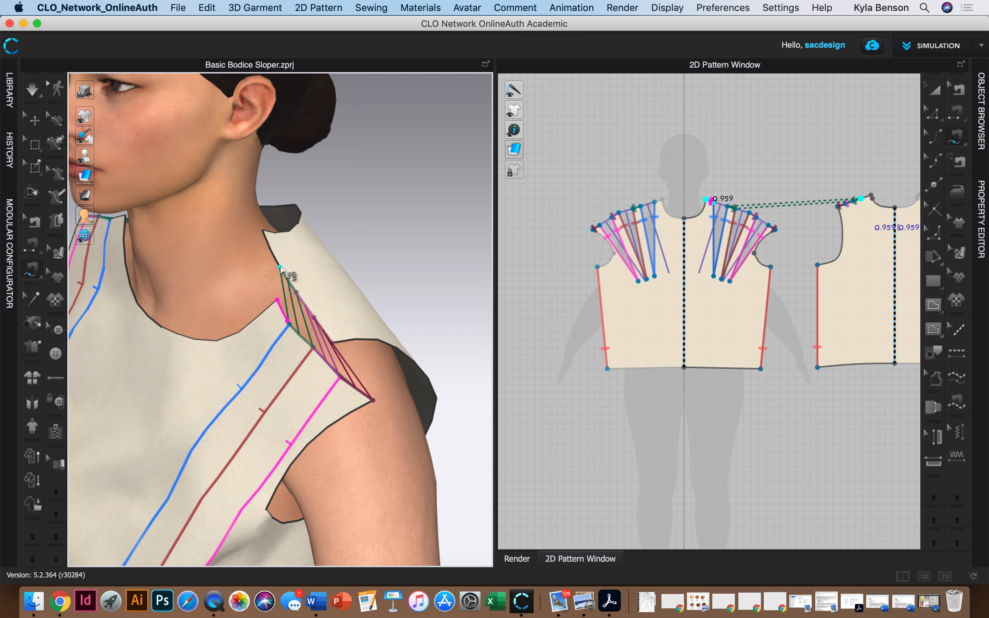
double_click(263, 234)
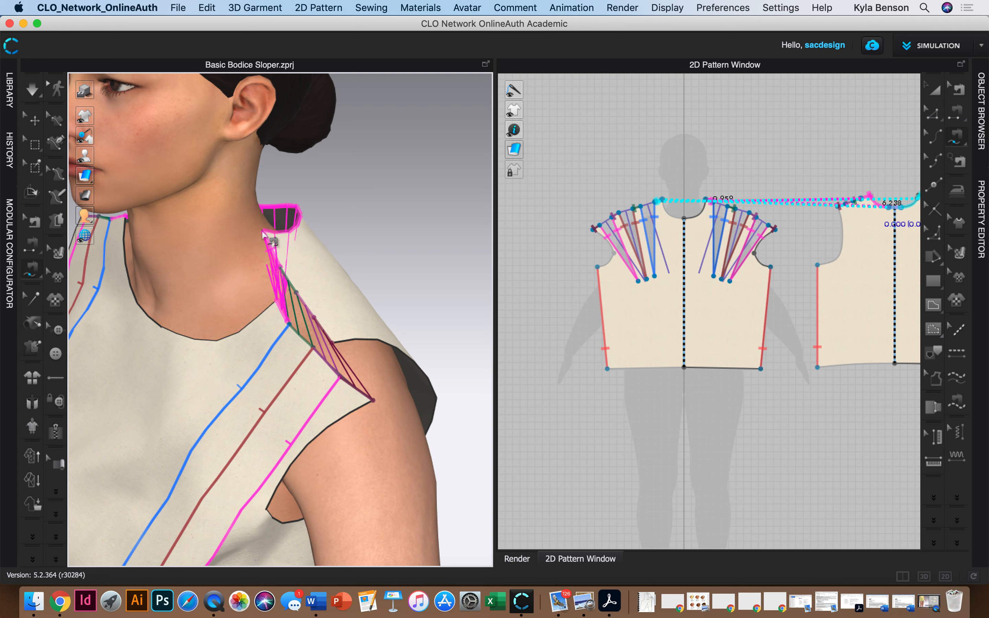
key("super+z")
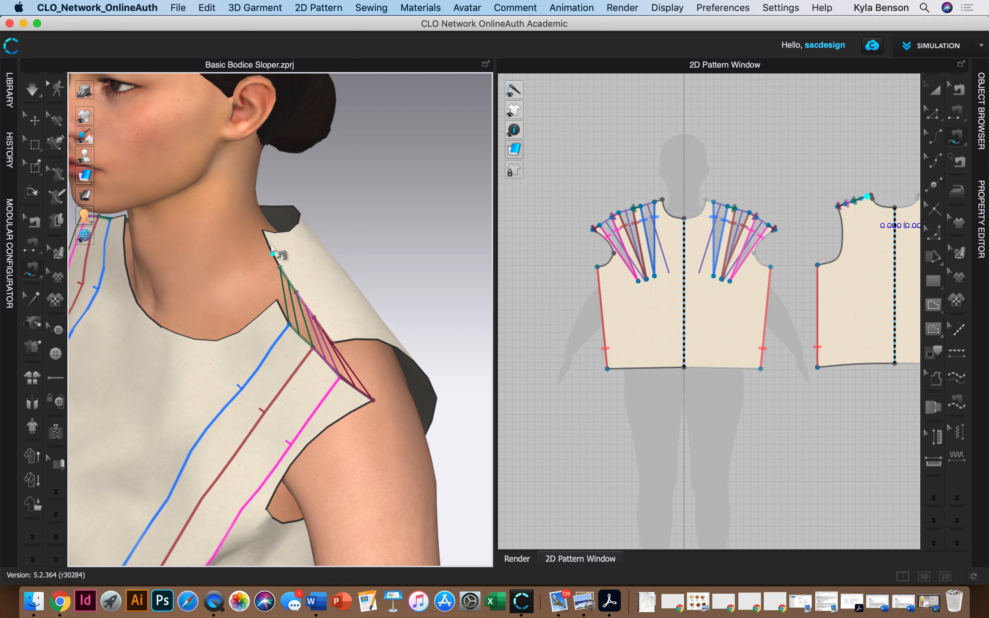
- Sew the front shoulder segment nearest the neck to the remaining back shoulder edge, ending at the back neck point
left_click(287, 324)
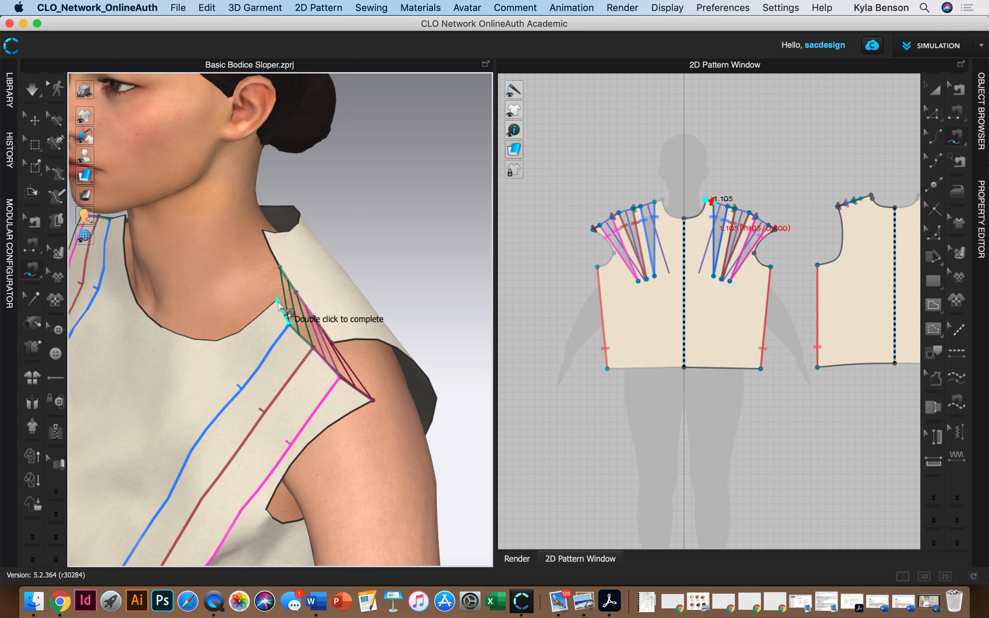
left_click(279, 265)
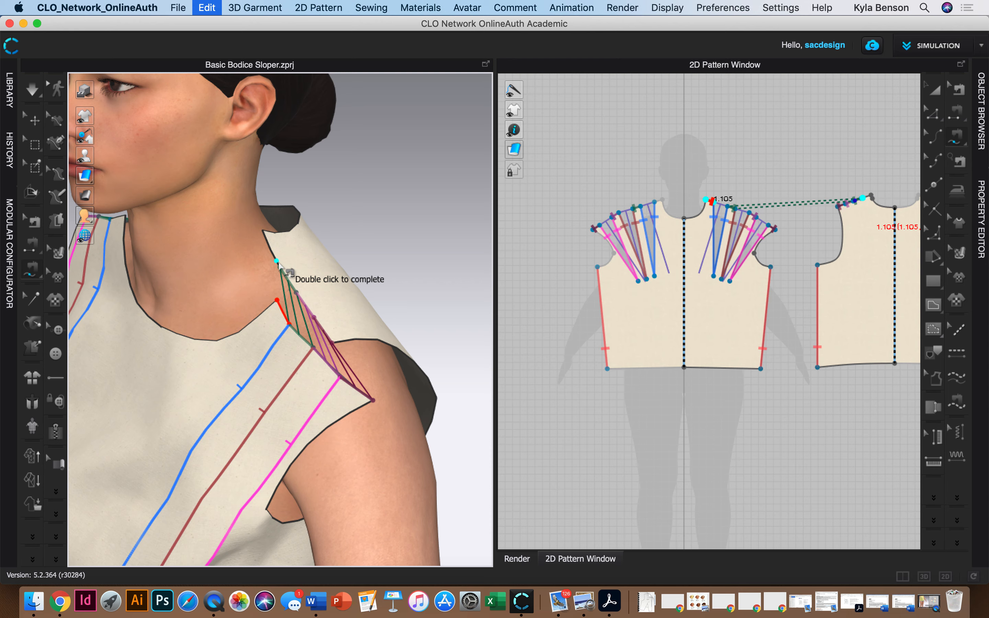
double_click(280, 272)
left_click(288, 323)
left_click(277, 300)
left_click(279, 266)
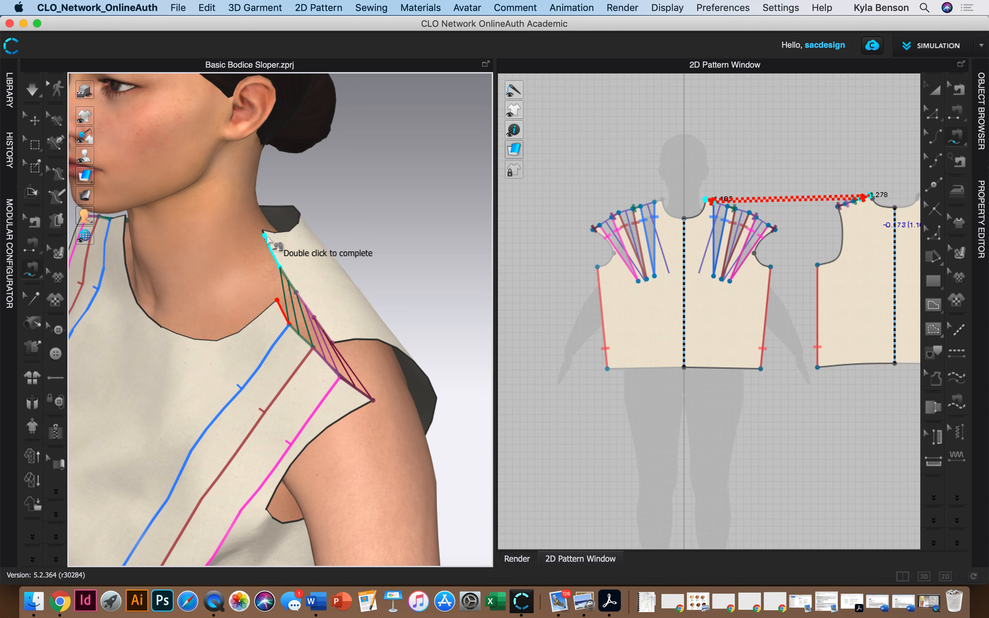
double_click(292, 278)
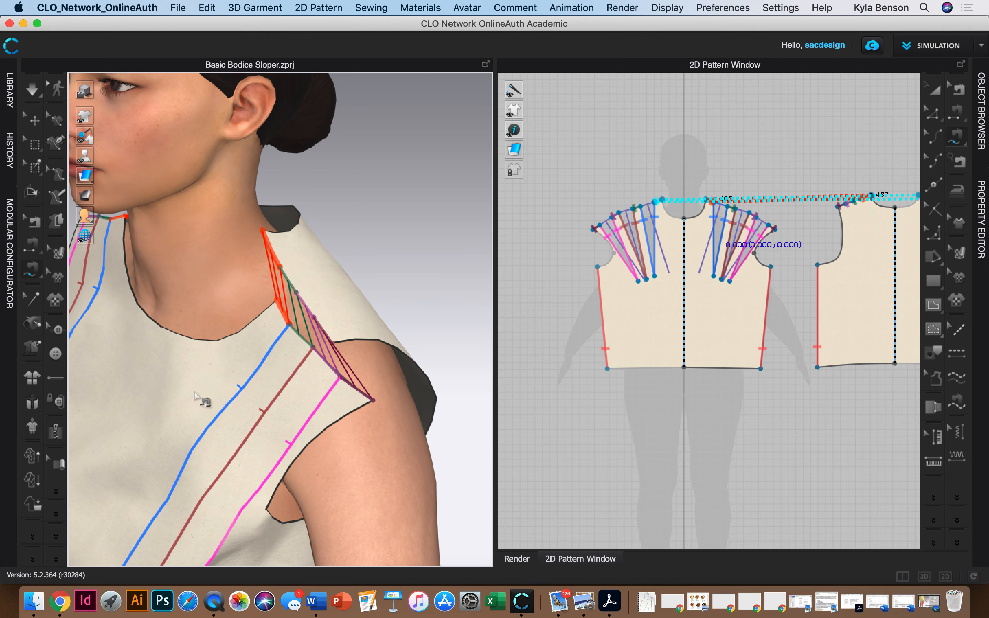
- Simulate the garment with the new shoulder seams, and pull the front and back pieces at the shoulder tip while it drapes
right_click_drag(182, 416, 228, 415)
scroll(229, 415, "down", 6)
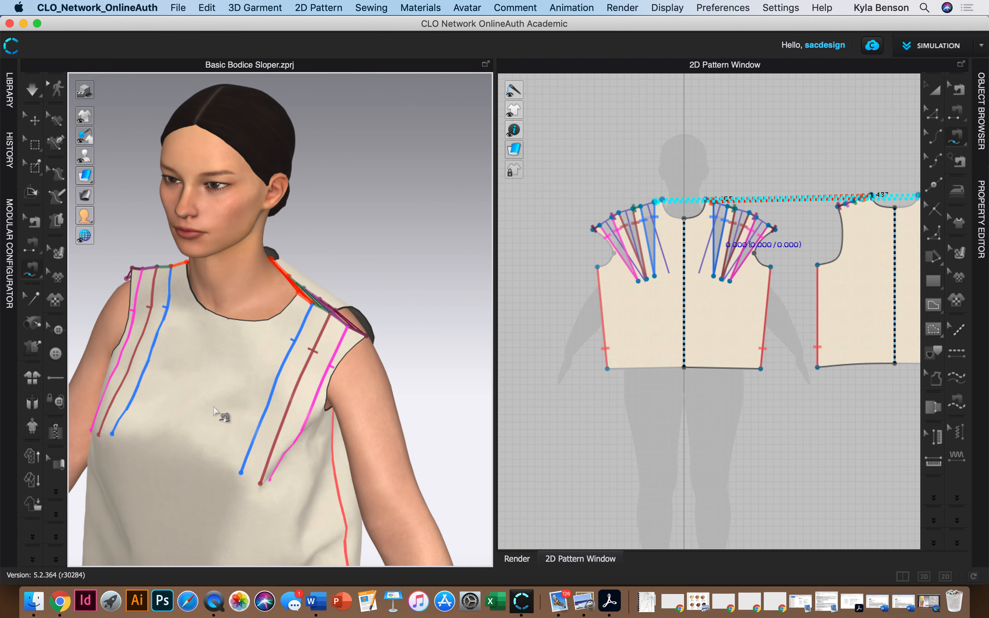
left_click(32, 89)
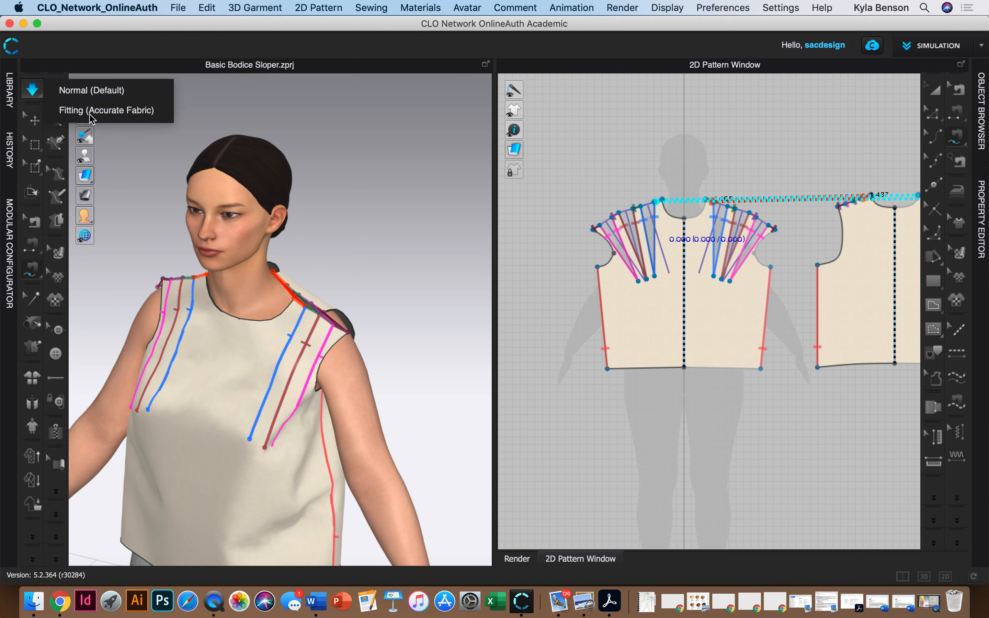
left_click(35, 87)
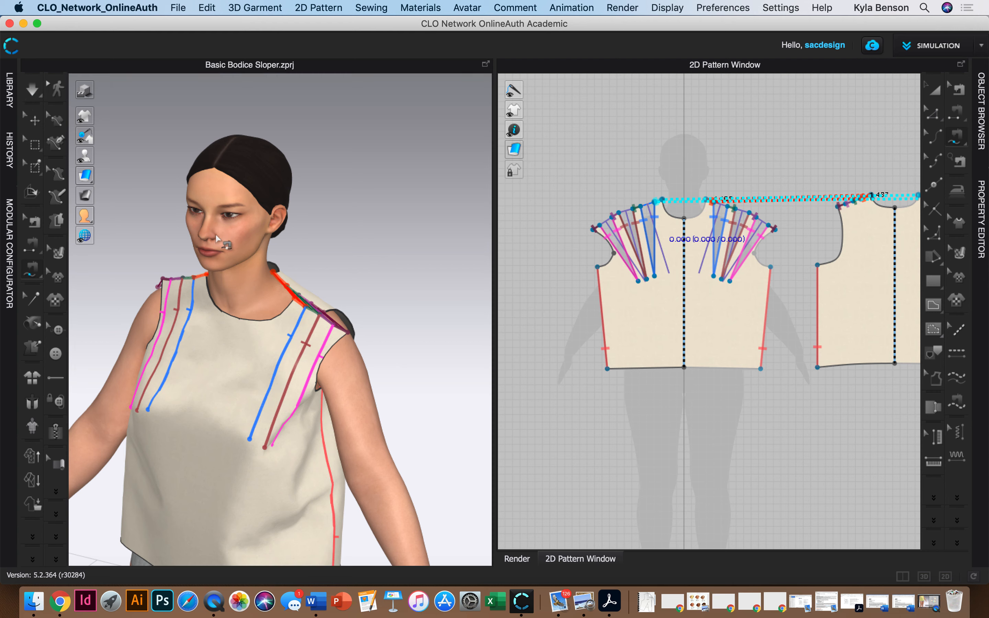
left_click(45, 86)
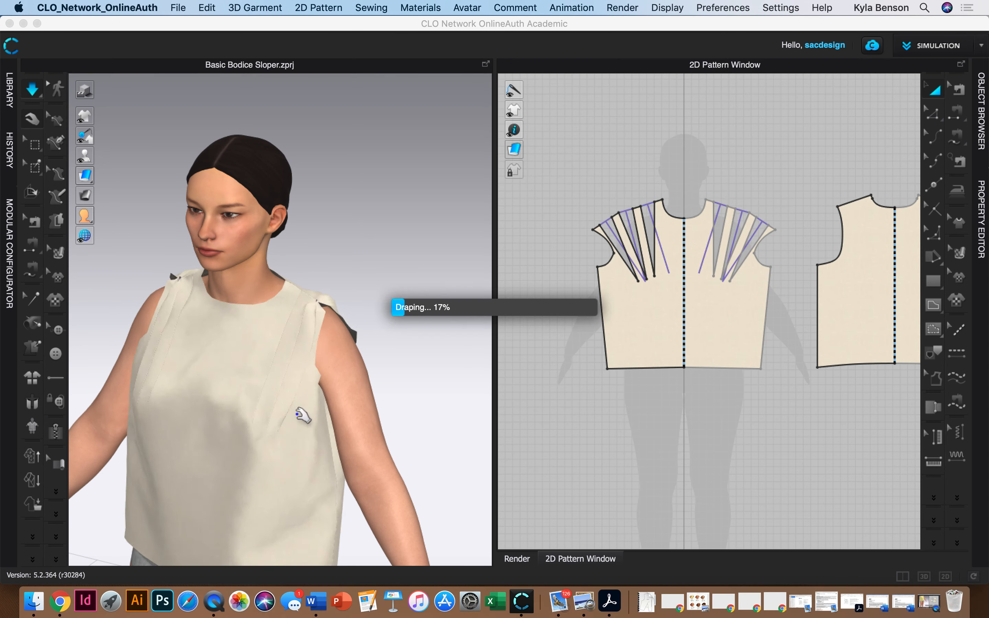
right_click_drag(382, 333, 402, 455)
right_click_drag(188, 464, 319, 330)
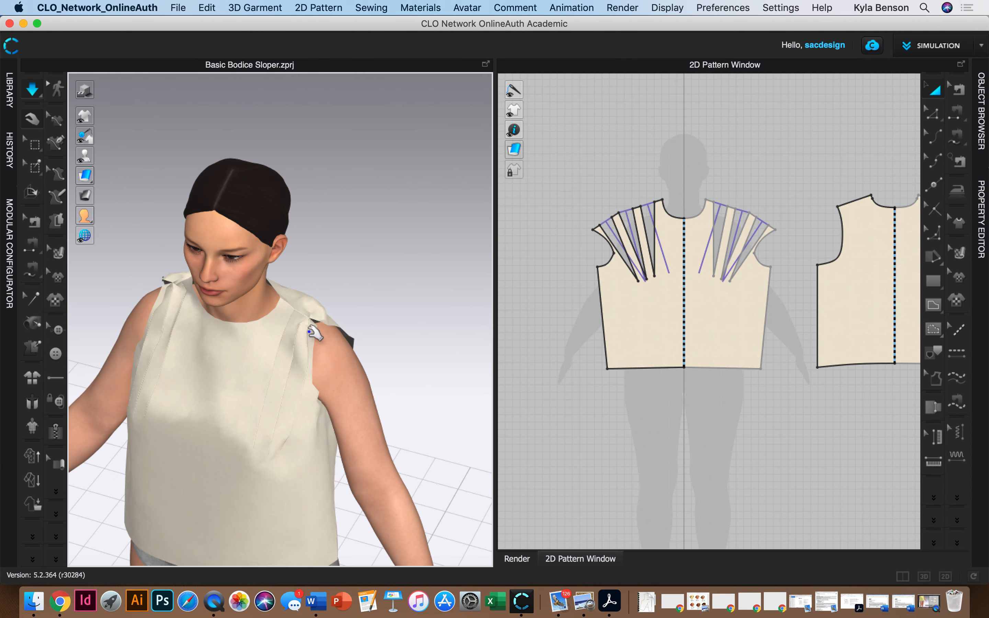
left_click(362, 378)
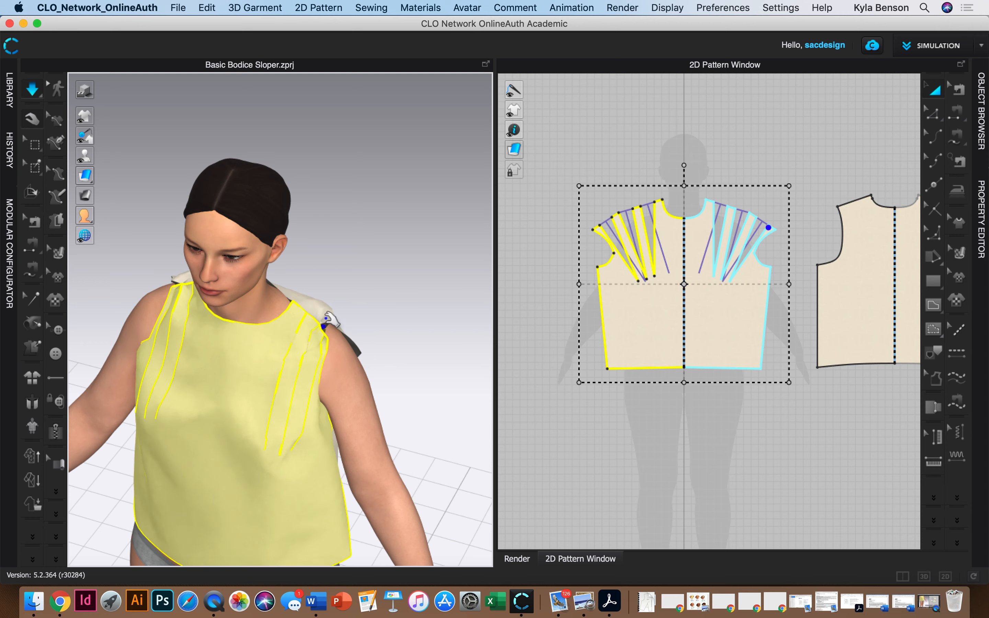
left_click(374, 364)
- Examine the draped shoulder up close with the seam lines shown, checking how the segments join at the armhole end
scroll(335, 339, "down", 3)
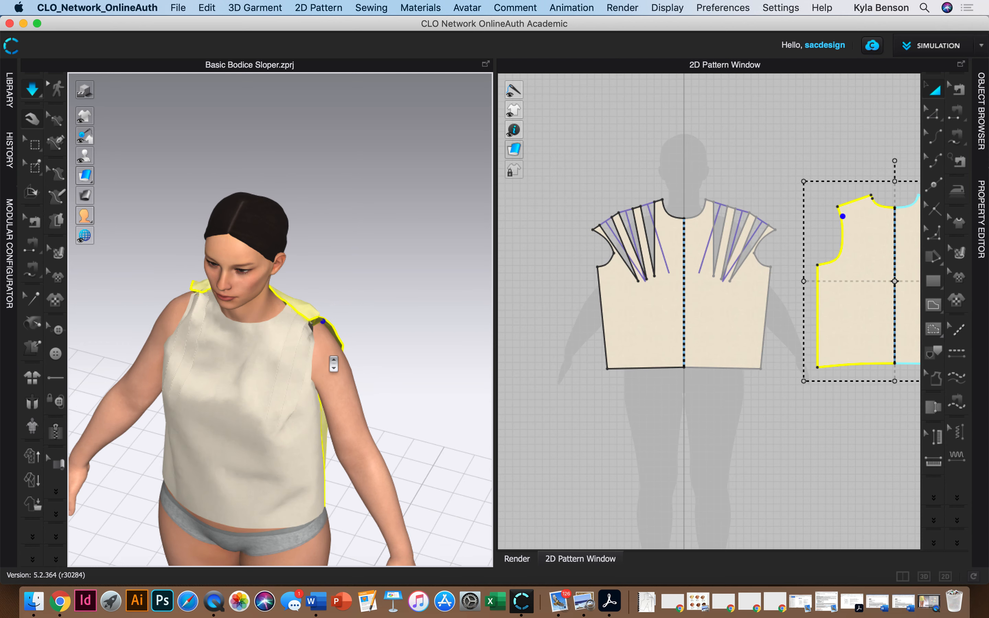
scroll(346, 370, "up", 8)
scroll(346, 370, "up", 1)
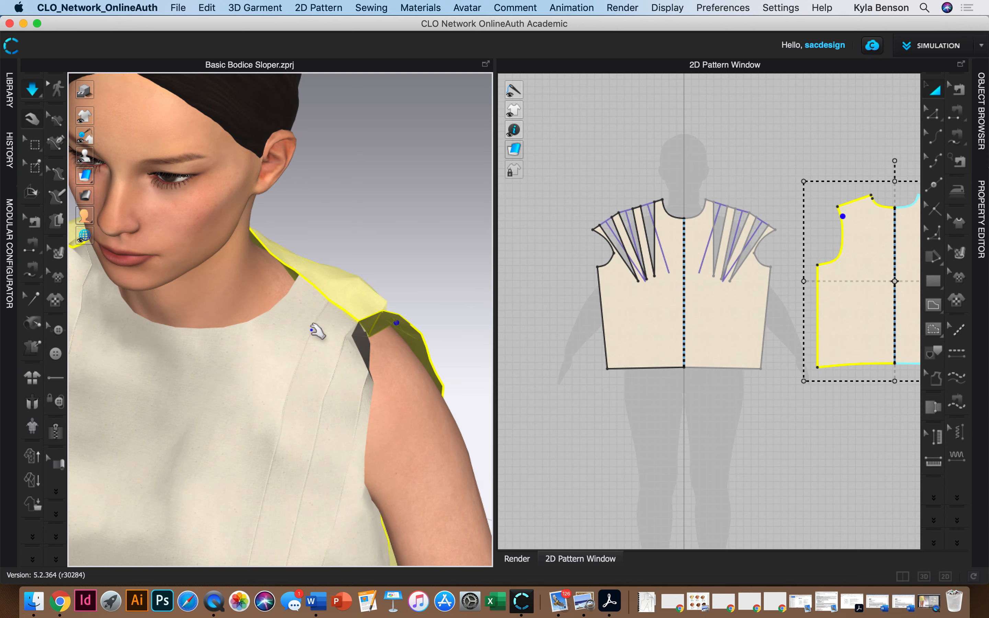
middle_click_drag(316, 331, 257, 344)
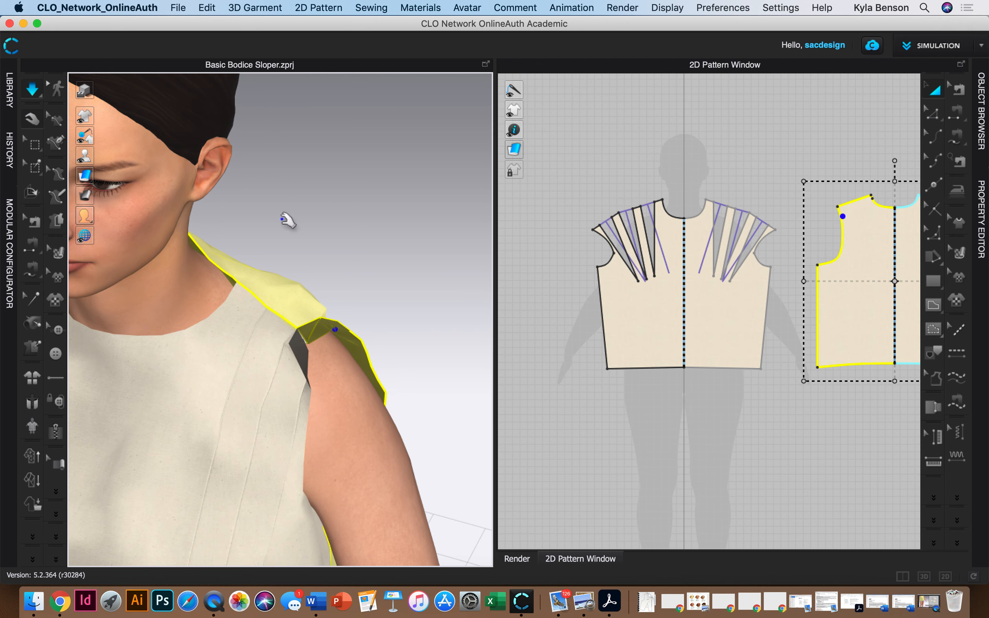
key("b")
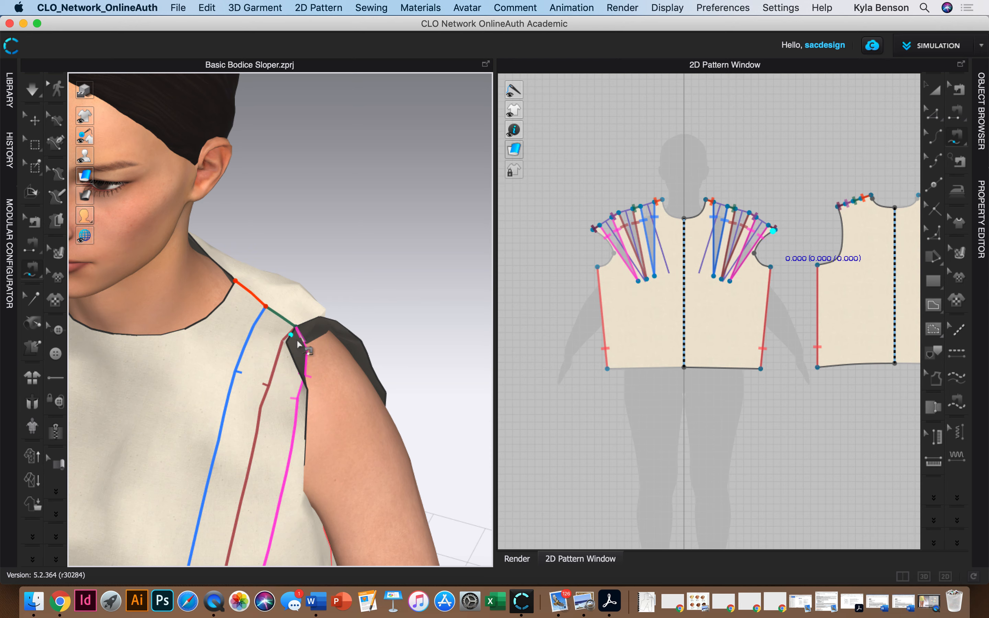
mouse_move(315, 361)
right_mouse_down()
mouse_move(374, 359)
mouse_move(307, 353)
right_mouse_up()
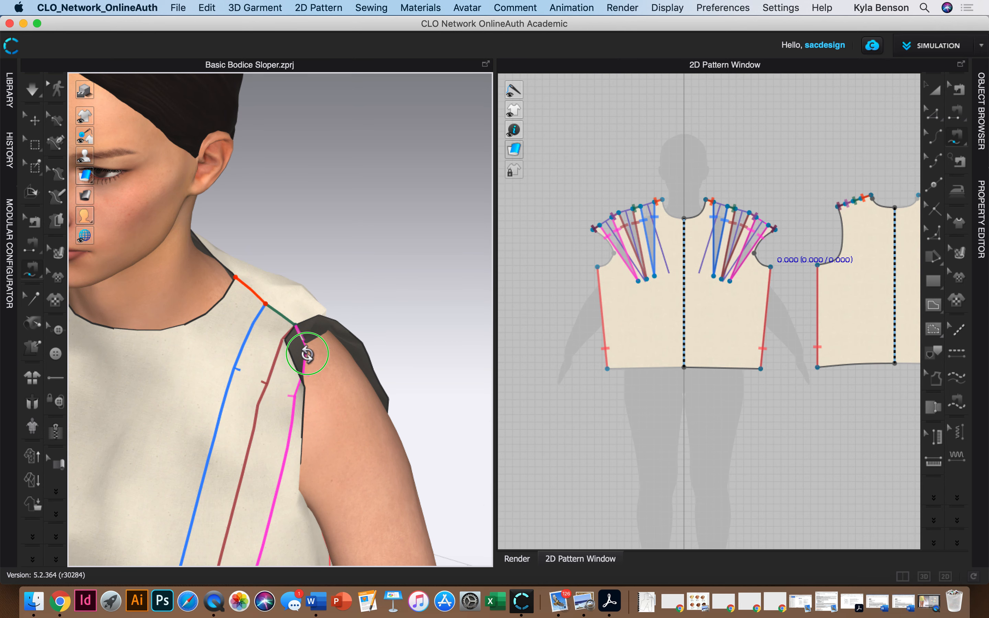
scroll(305, 356, "up", 1)
scroll(305, 356, "up", 1)
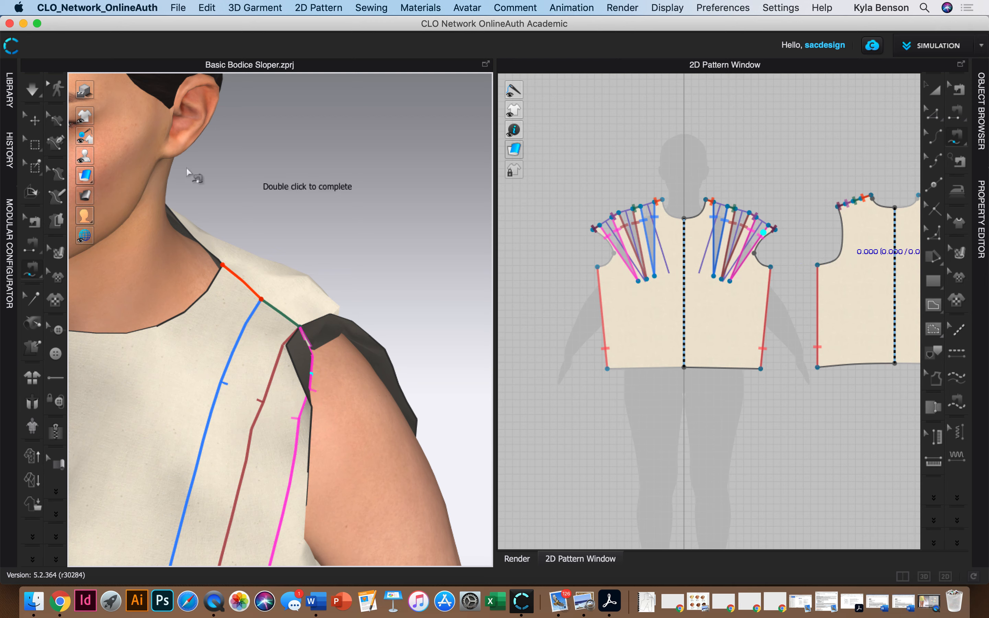
- Delete the sewing between the legs of the front dart nearest the armhole, and check the remaining seams for length differences
left_click(958, 89)
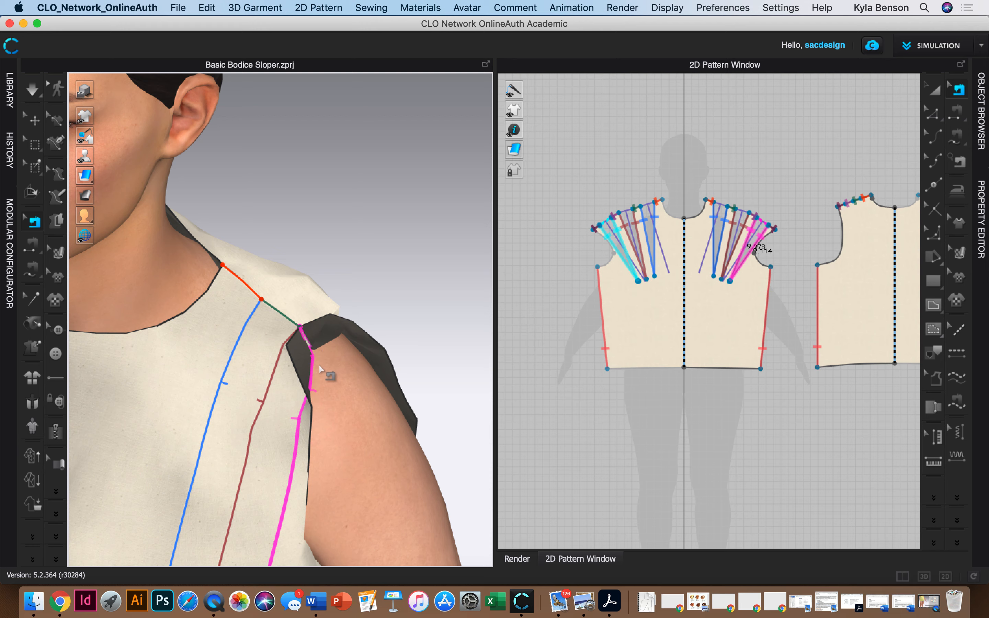
key("space")
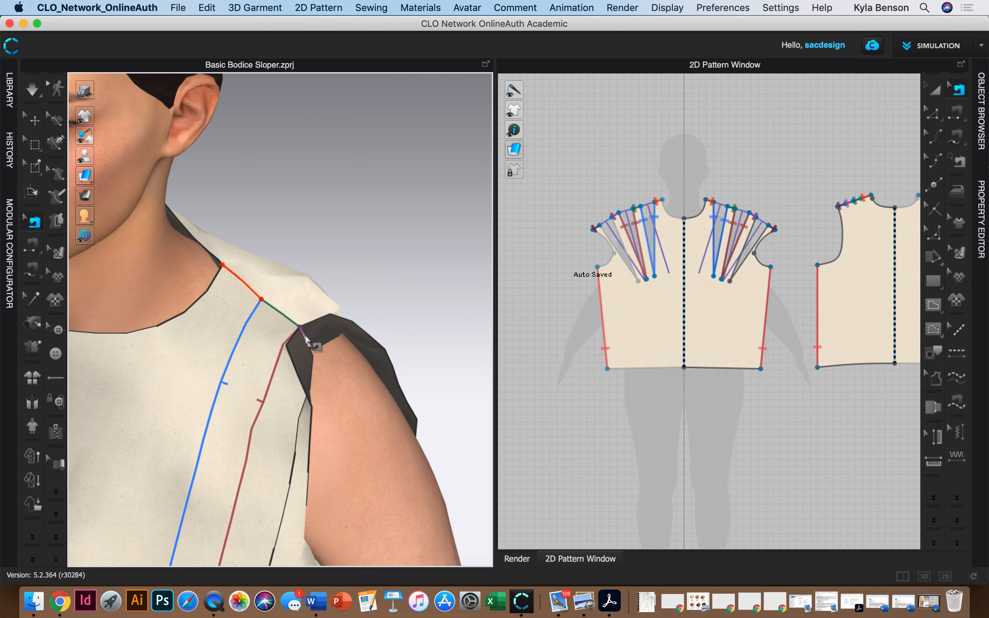
right_click_drag(297, 347, 318, 363)
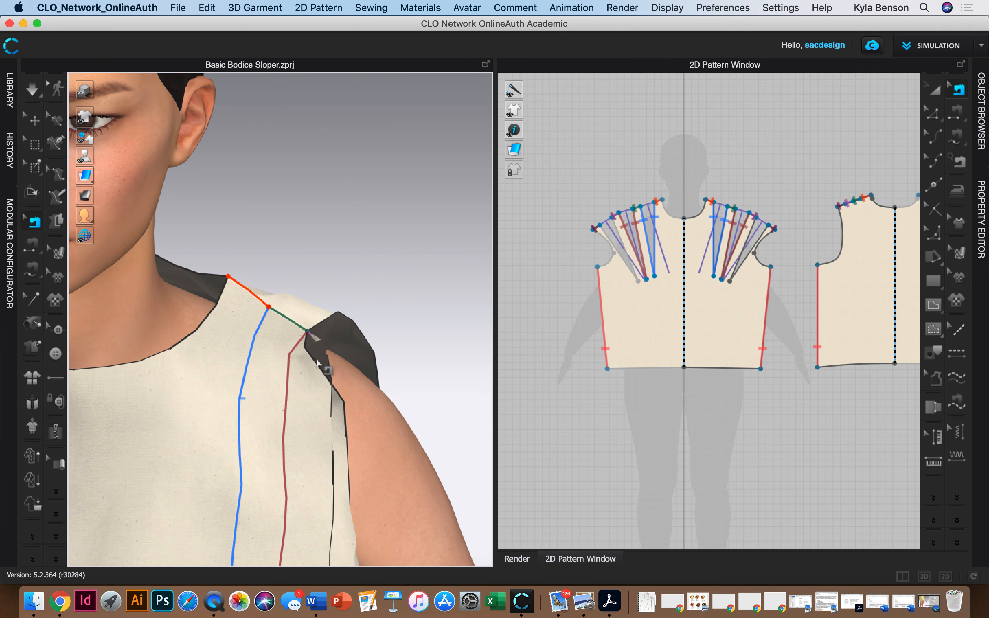
left_click(965, 158)
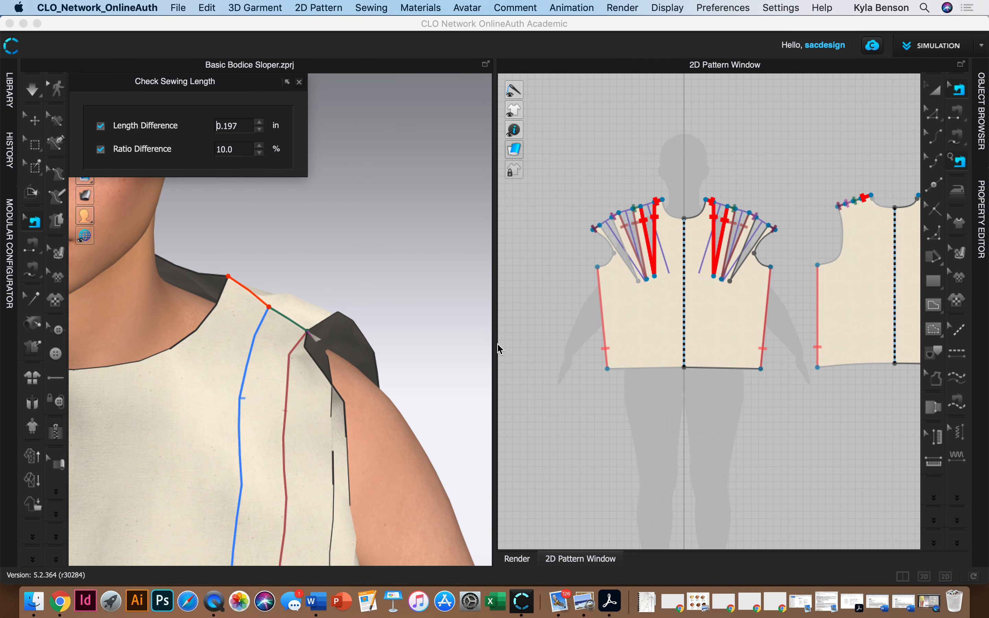
left_click(300, 83)
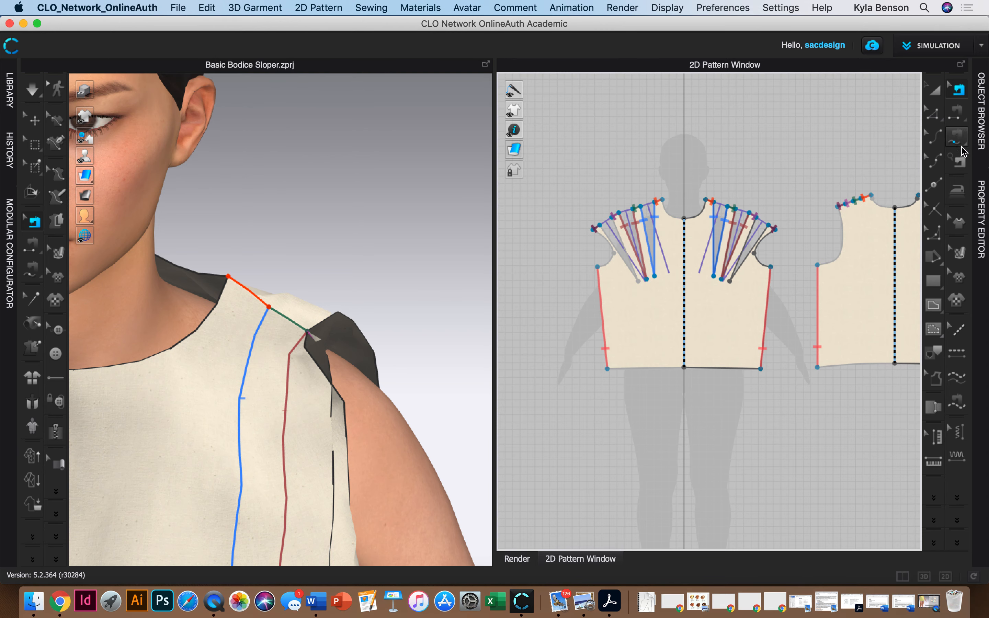
- Delete the seam joining the front shoulder segment nearest the armhole to the back shoulder tip
left_click(956, 137)
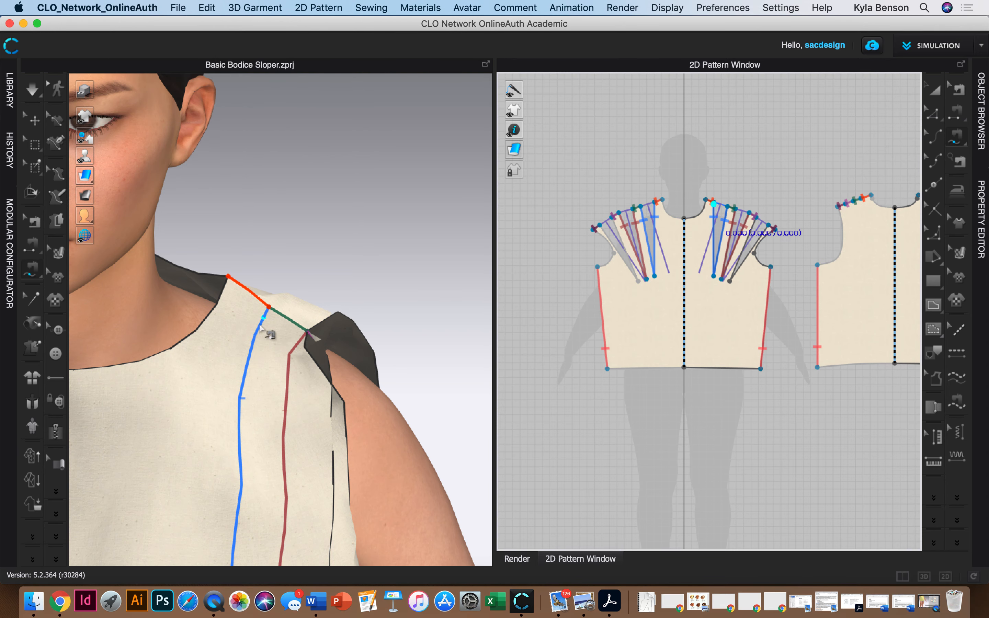
scroll(309, 339, "up", 1)
scroll(309, 339, "up", 2)
right_click_drag(329, 348, 111, 413)
scroll(212, 354, "up", 3)
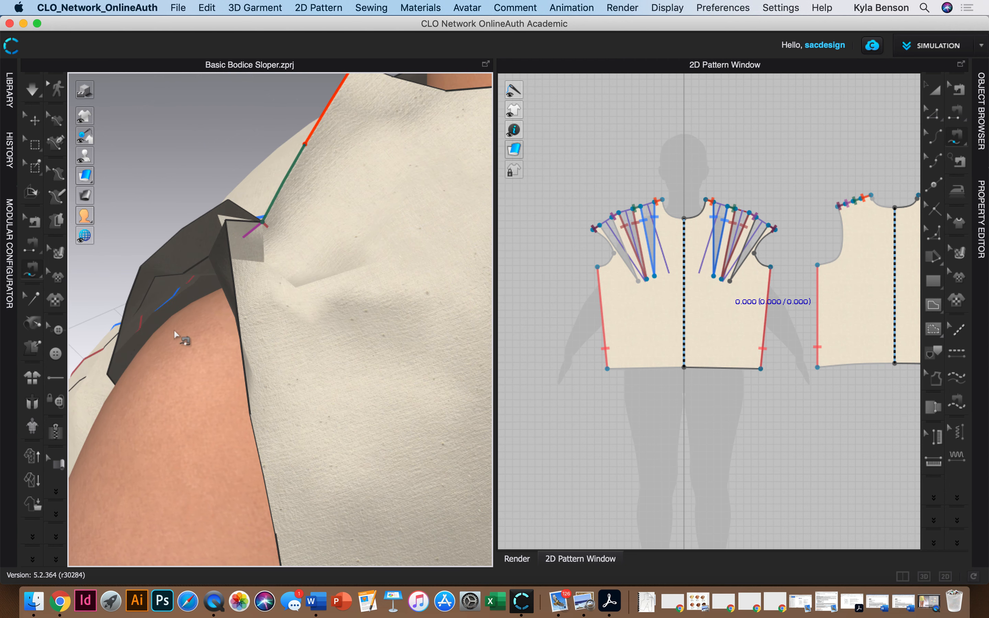
right_click(240, 314)
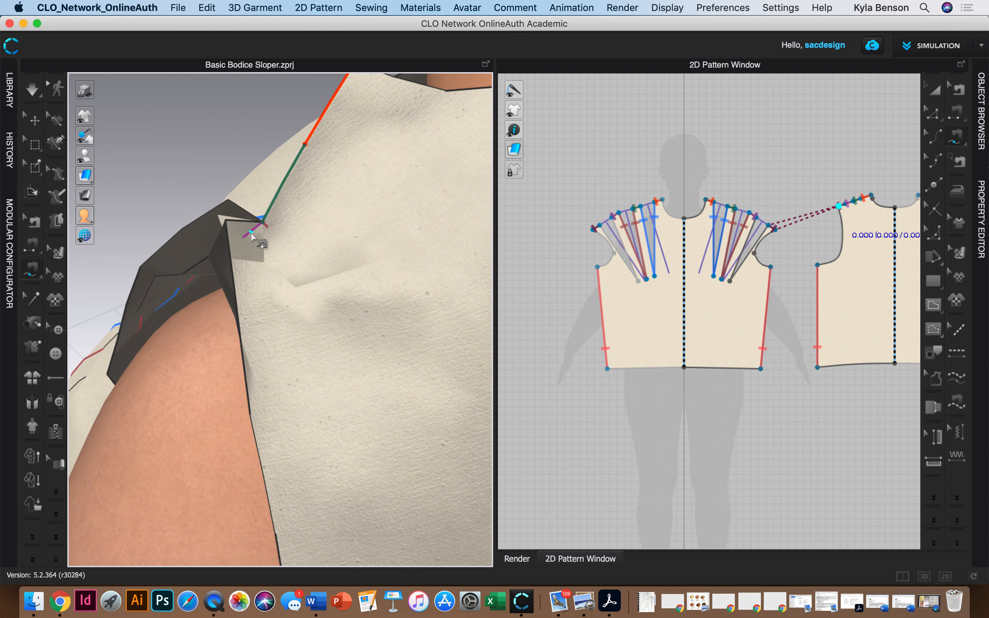
left_click(958, 93)
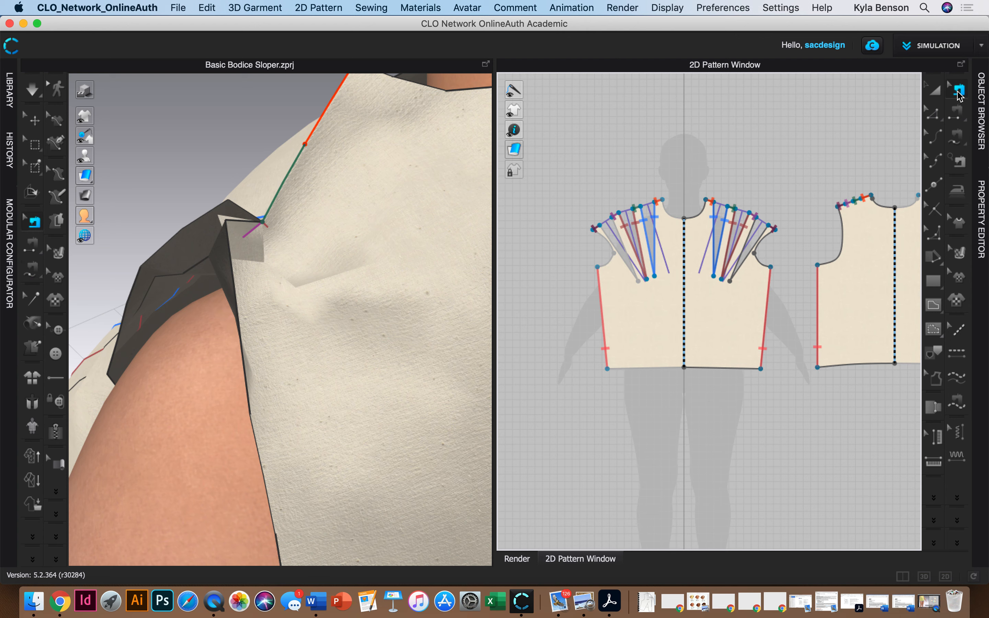
left_click(253, 234)
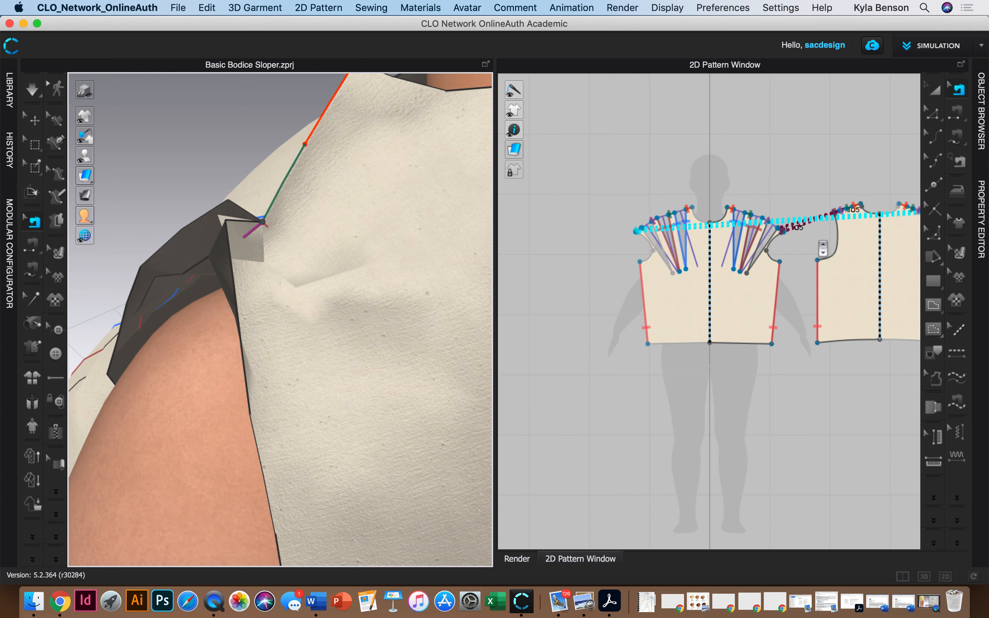
scroll(819, 245, "up", 5)
scroll(822, 248, "down", 2)
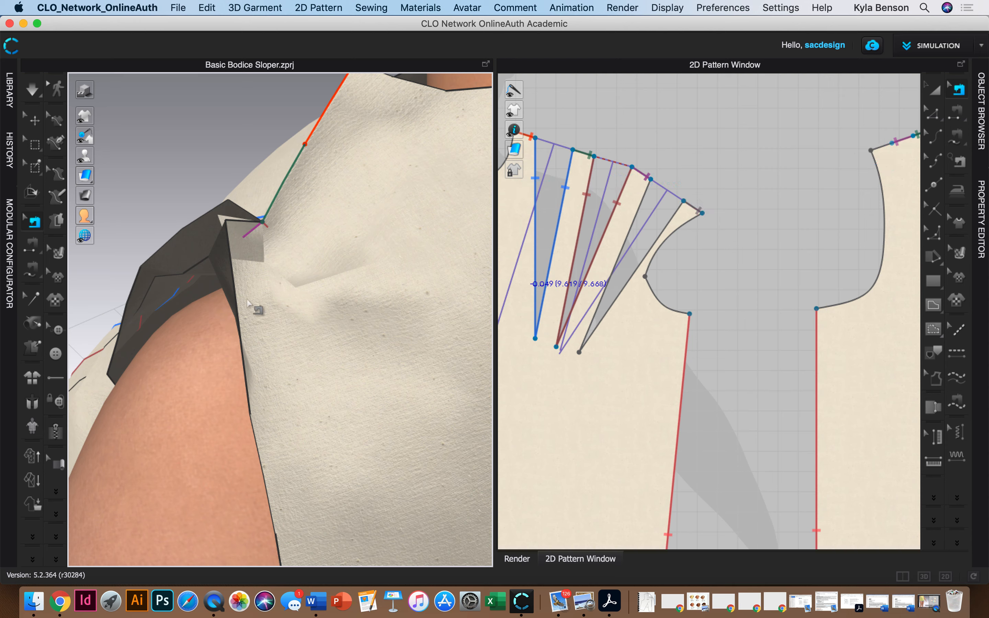
- Simulate the garment without those two seams so the shoulder pieces separate, and inspect the shoulder around the armhole
left_click(33, 92)
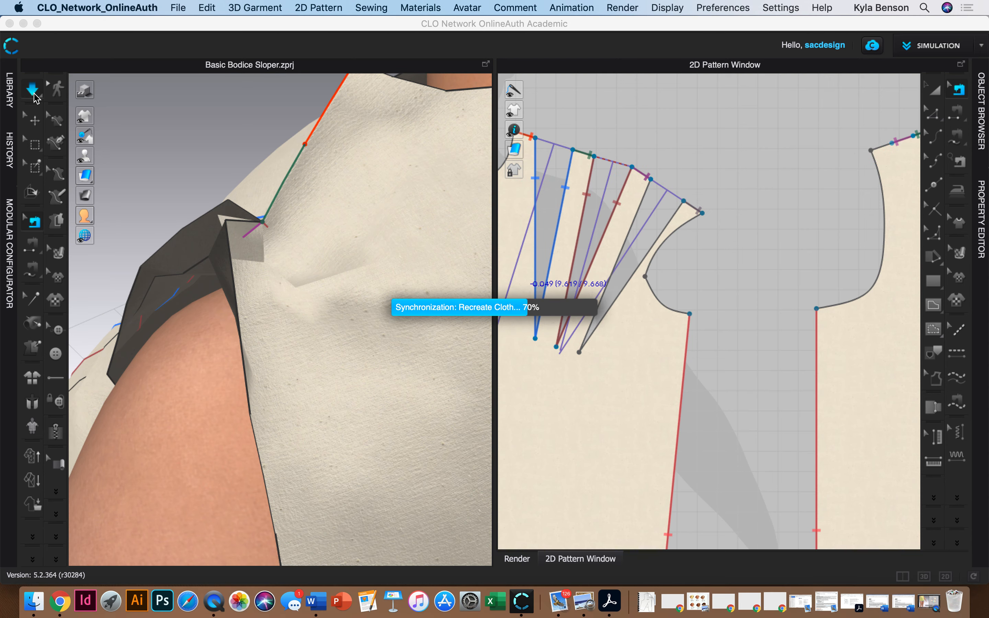
right_click_drag(191, 439, 404, 360)
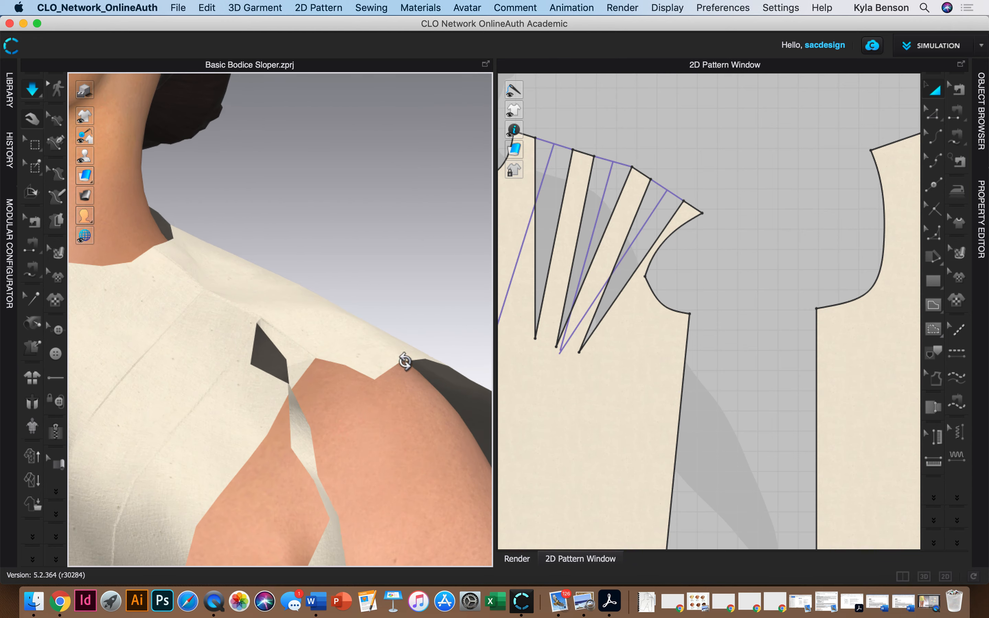
right_click_drag(416, 472, 375, 525)
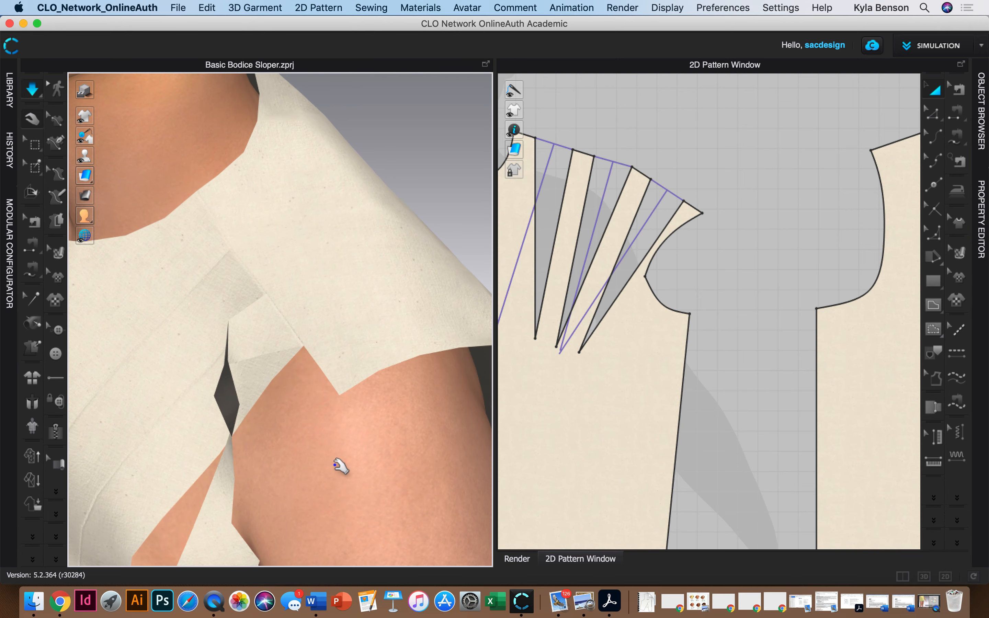
left_click(333, 464)
scroll(288, 356, "down", 5)
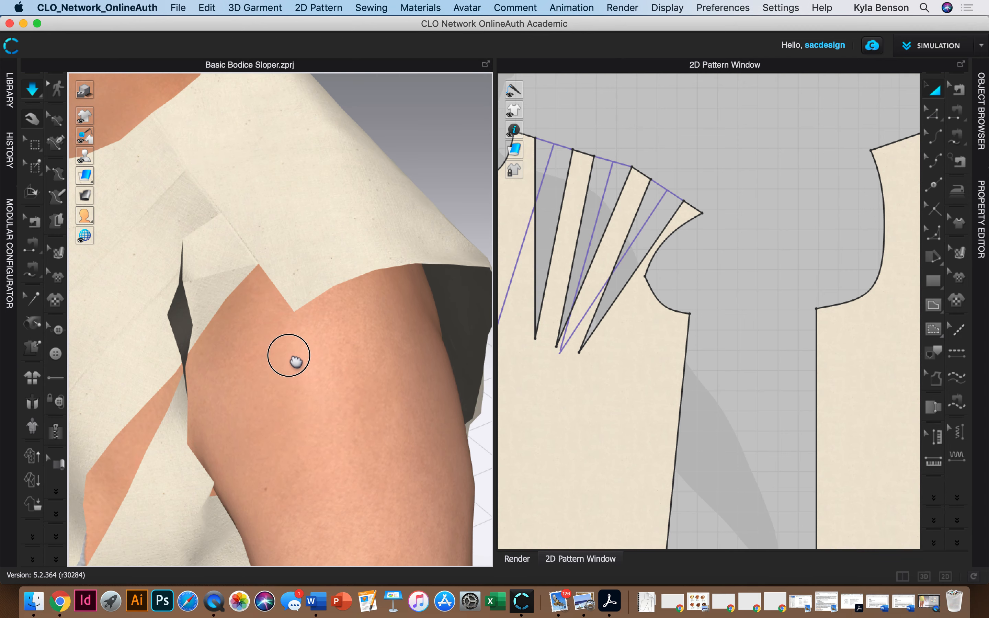
scroll(291, 362, "down", 3)
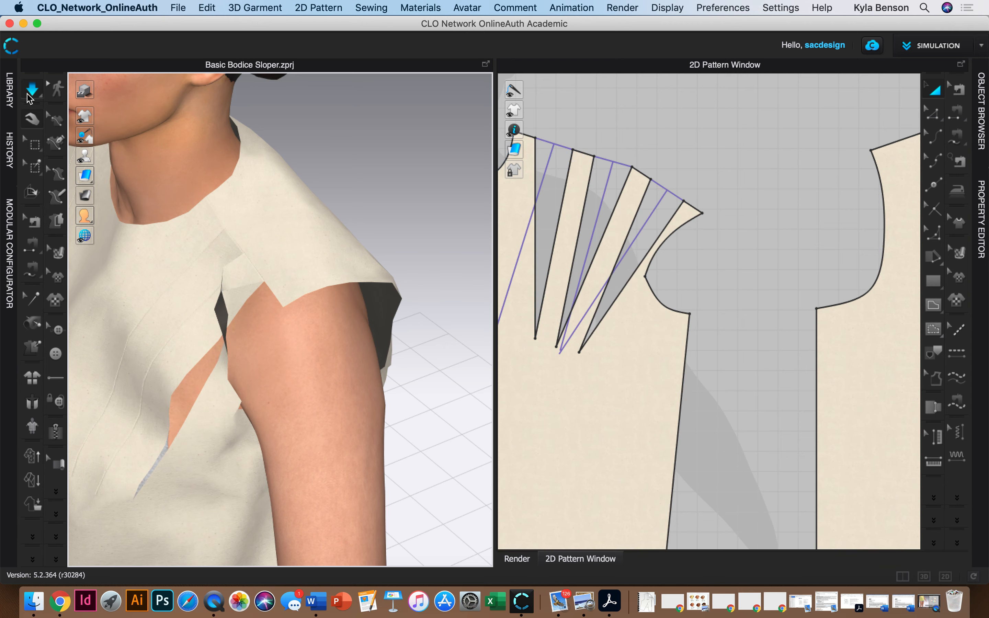
- Free-sew the outermost front shoulder segment to the back shoulder, starting at both shoulder tips and ending at the neighbouring seam
key("b")
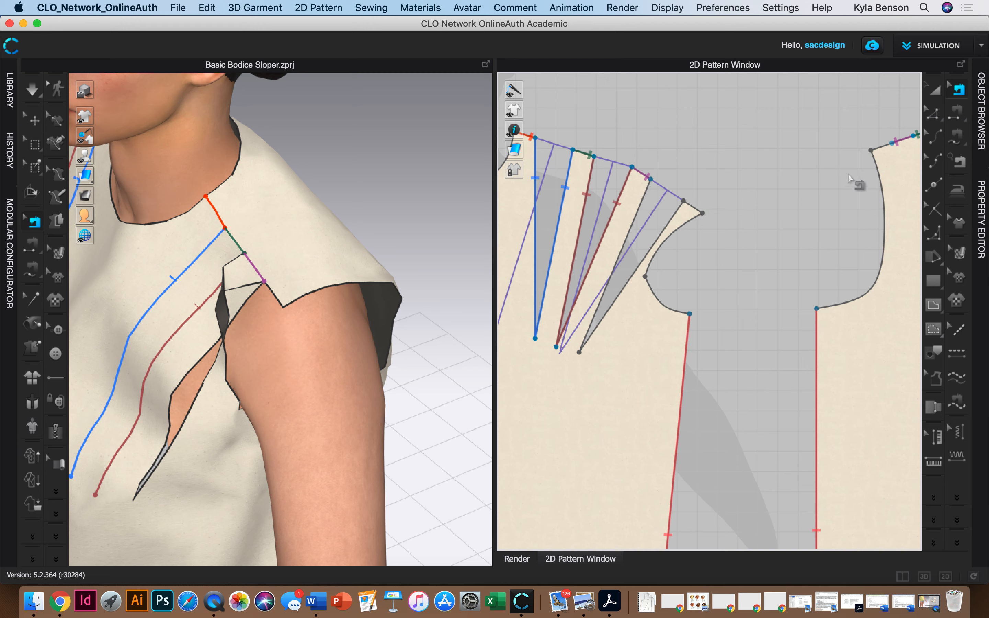
left_click(957, 139)
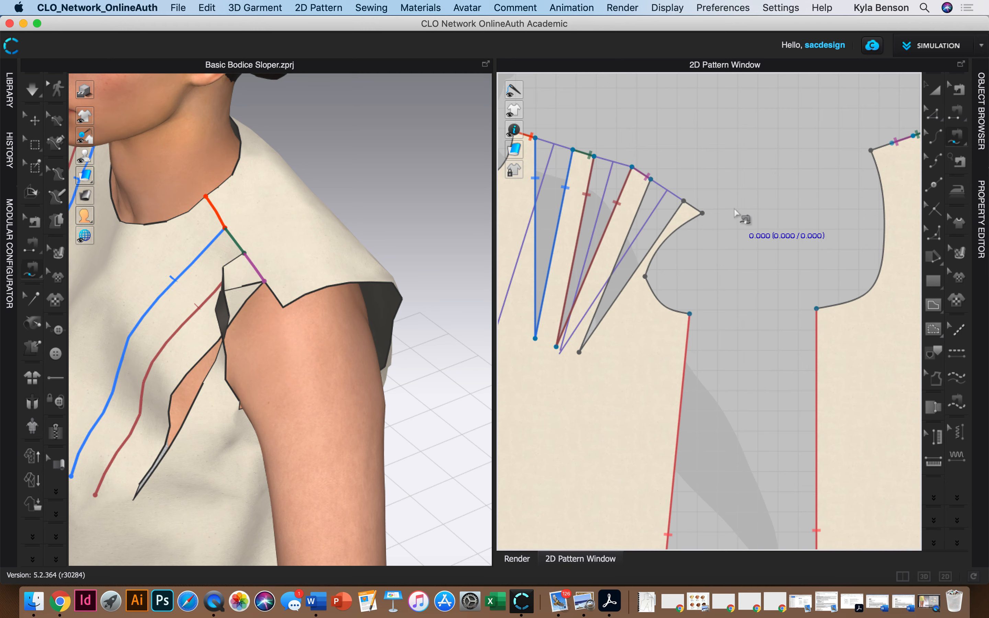
left_click(700, 212)
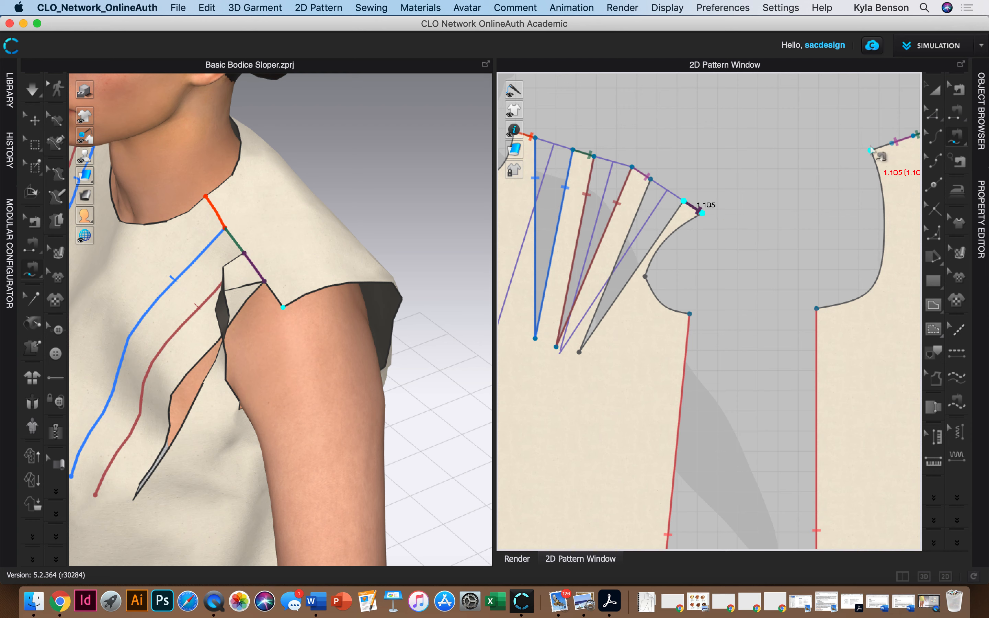
left_click(870, 150)
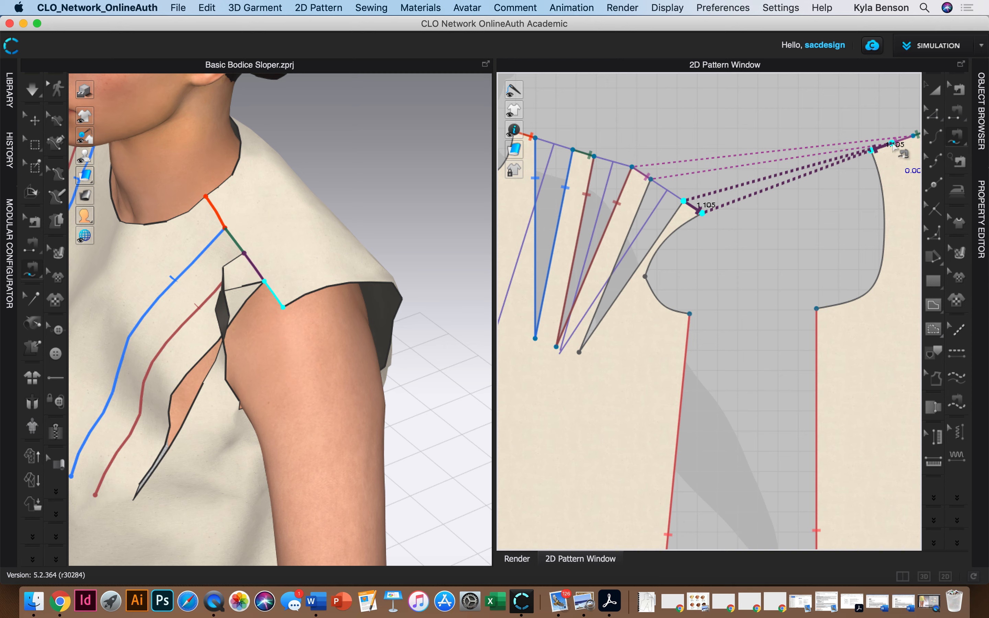
left_click(892, 143)
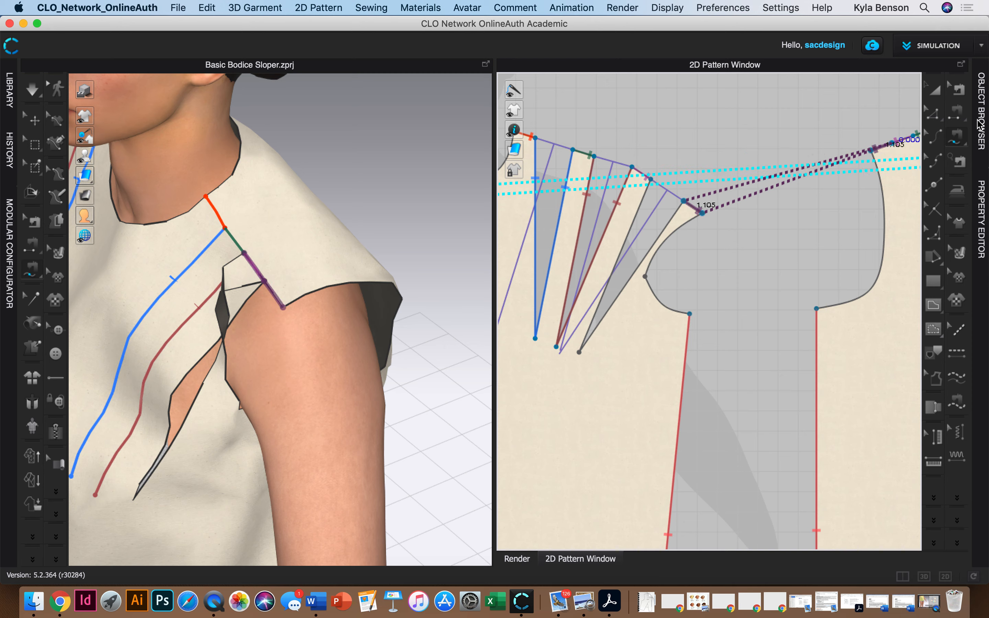
- Sew the two legs of the dart nearest the armhole together with Segment Sewing
left_click(957, 117)
left_click(669, 219)
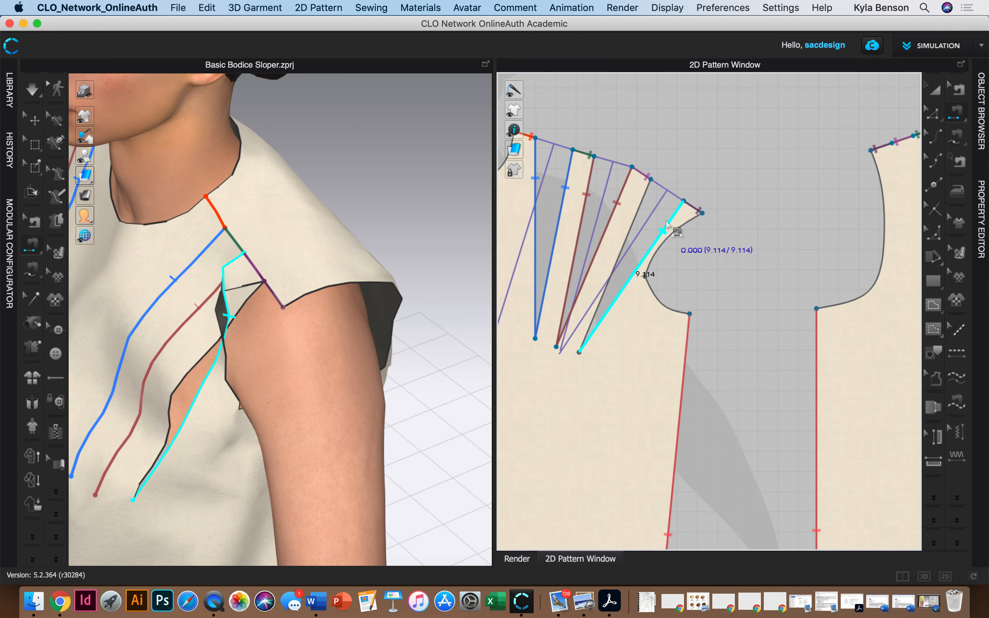
left_click(637, 209)
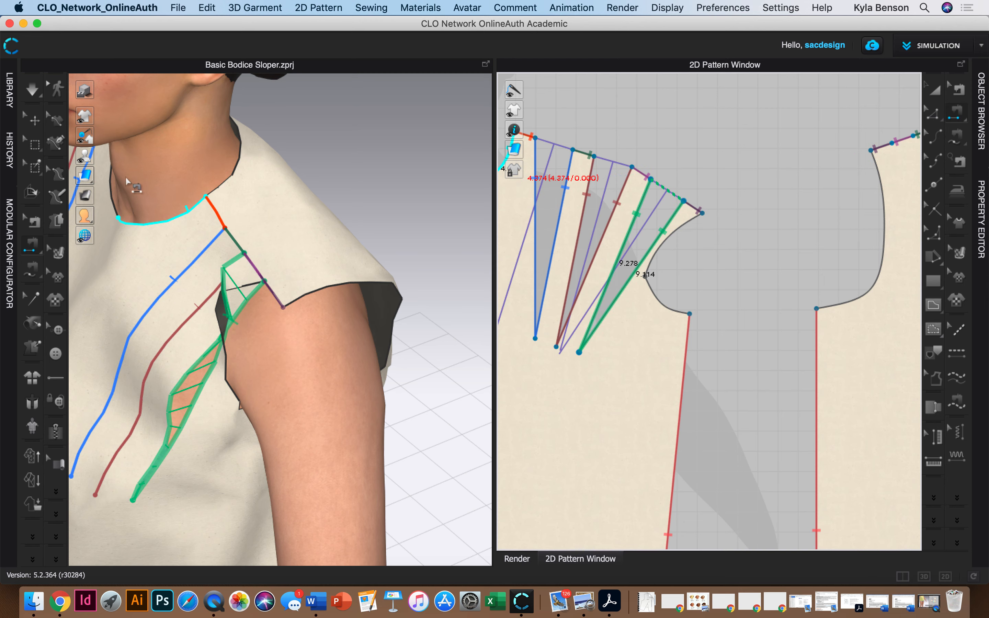
- Simulate the garment with the restored seams, and pull the front piece at the armhole while the dart closes
left_click(32, 88)
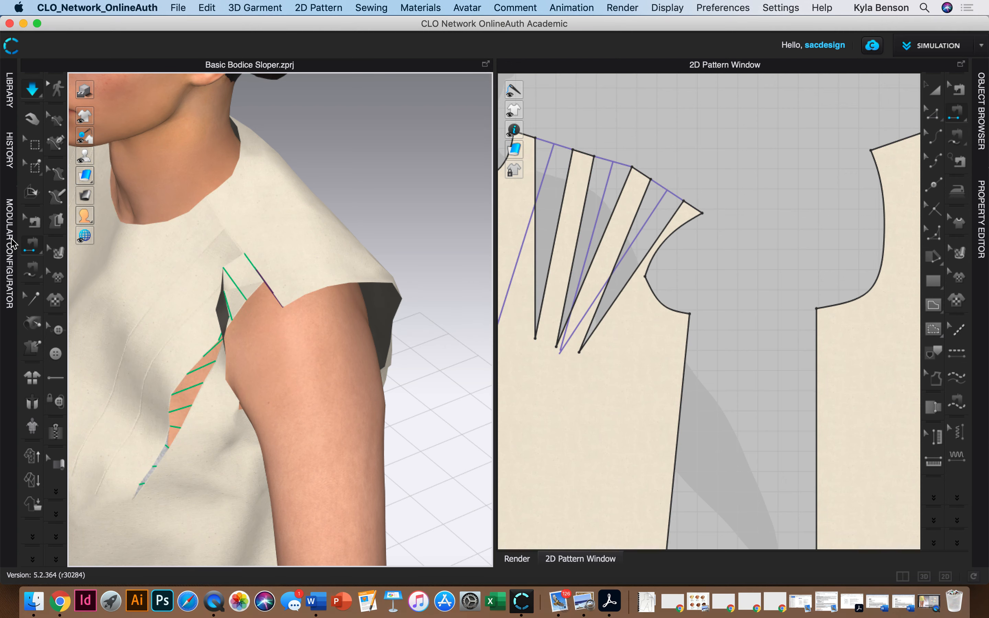
right_click_drag(278, 382, 404, 358)
right_click_drag(364, 400, 219, 384)
left_click_drag(230, 282, 282, 419)
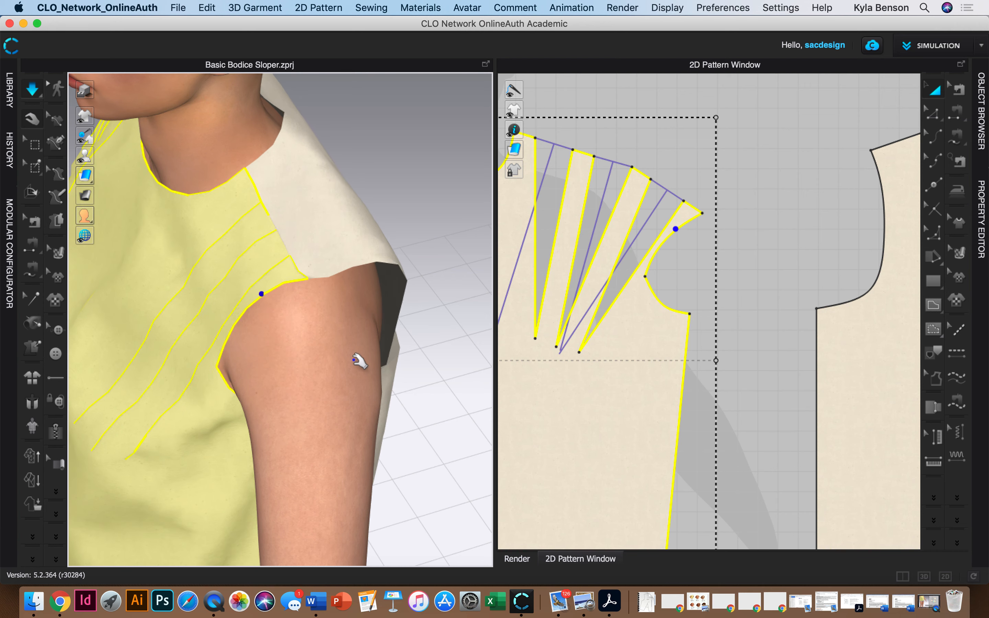
scroll(367, 340, "down", 4)
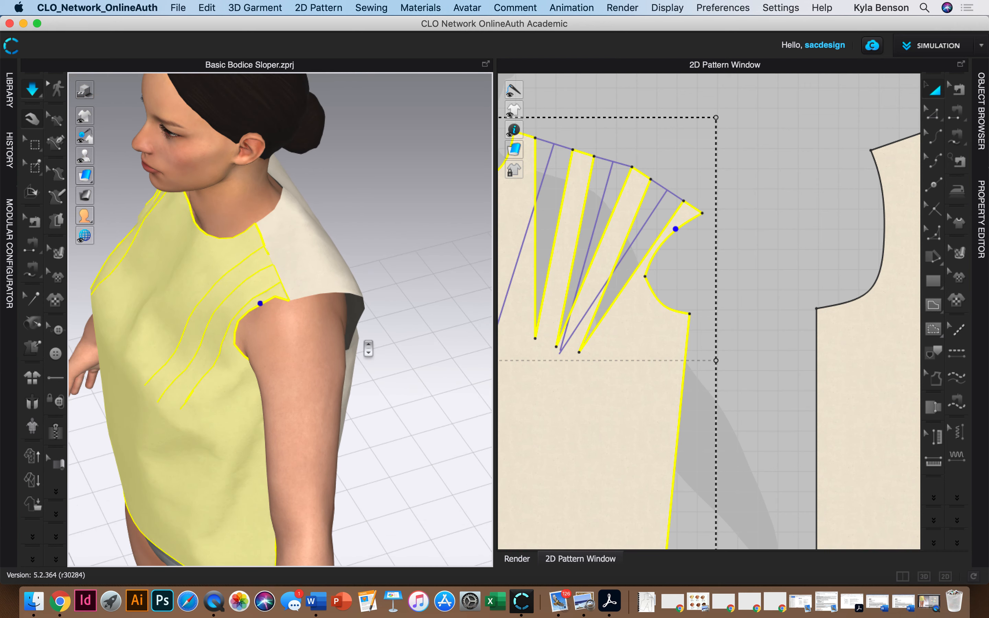
scroll(369, 346, "down", 2)
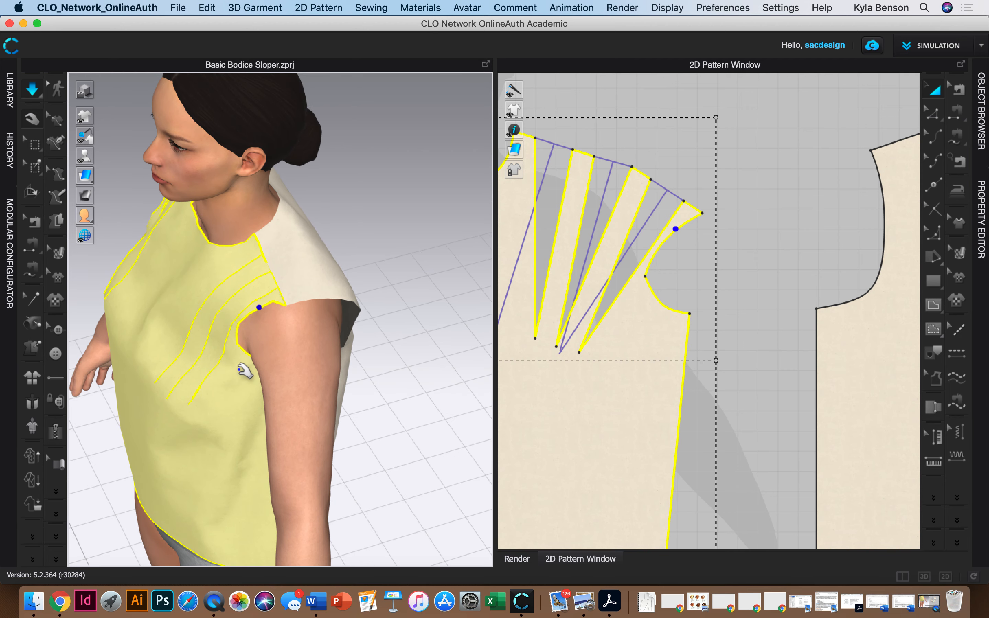
- Examine the draped bodice from the front, back, below and up close, and bring up the Shoulder Cluster textbook page in Chrome
key("2")
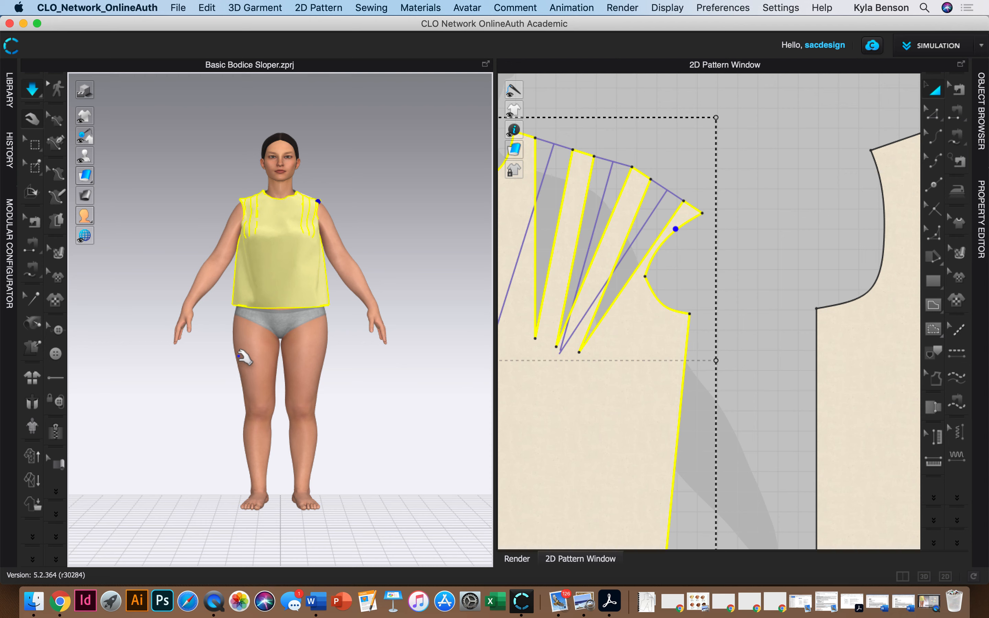
key("4")
key("8")
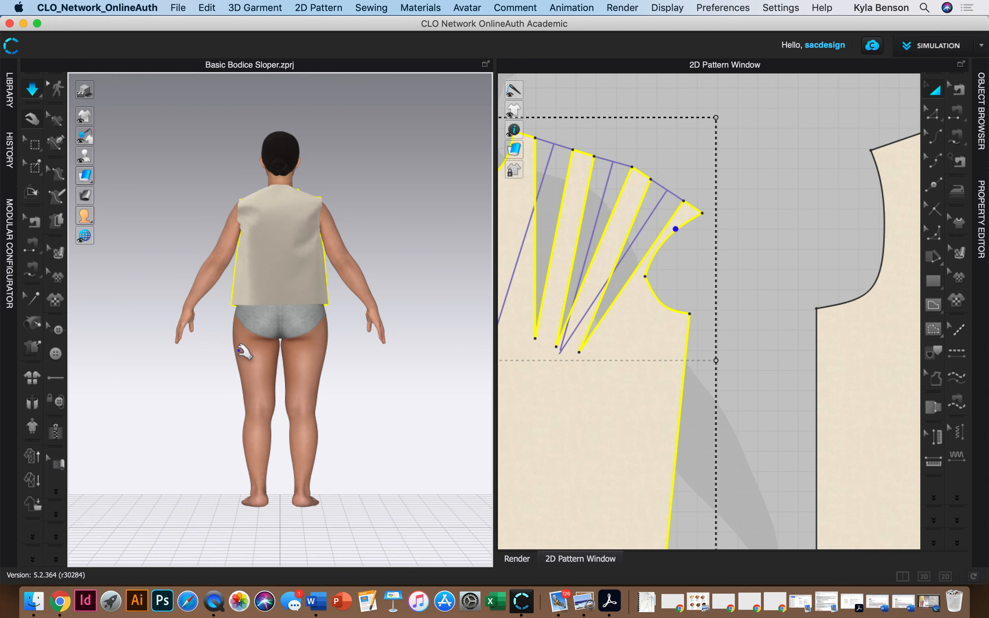
key("0")
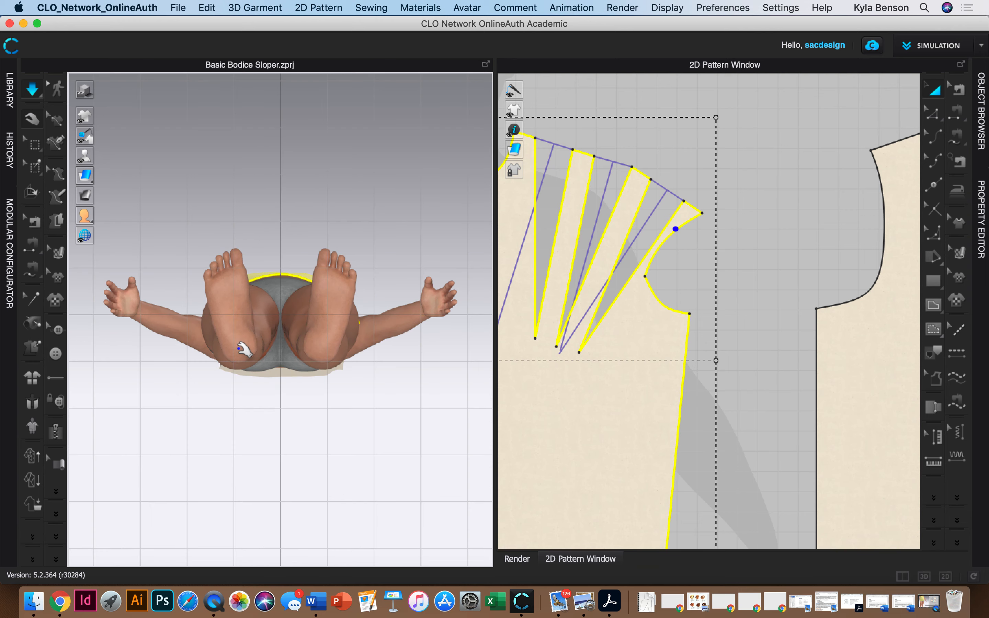
key("2")
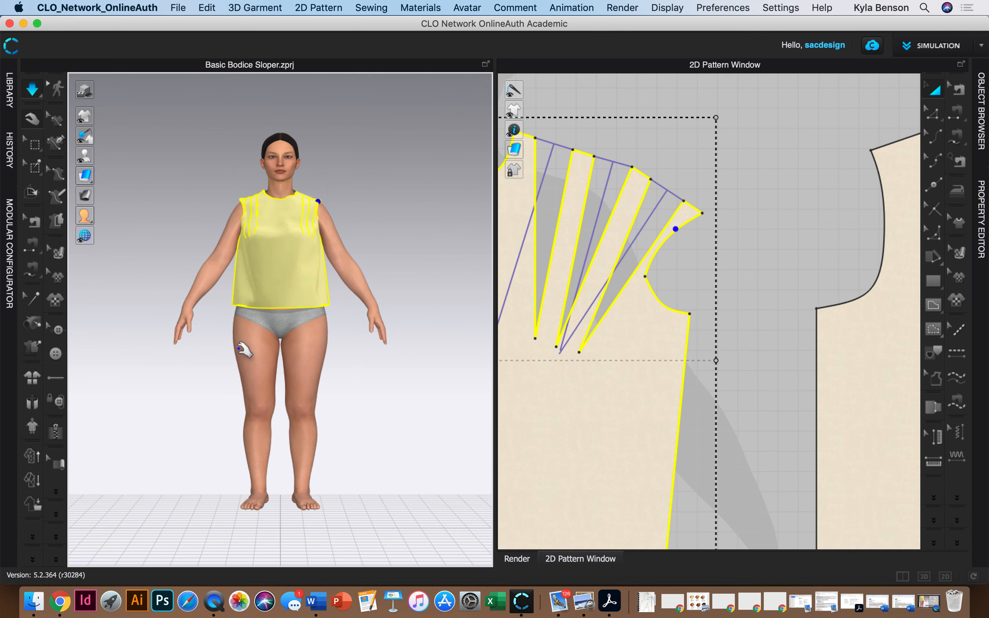
scroll(245, 360, "up", 5)
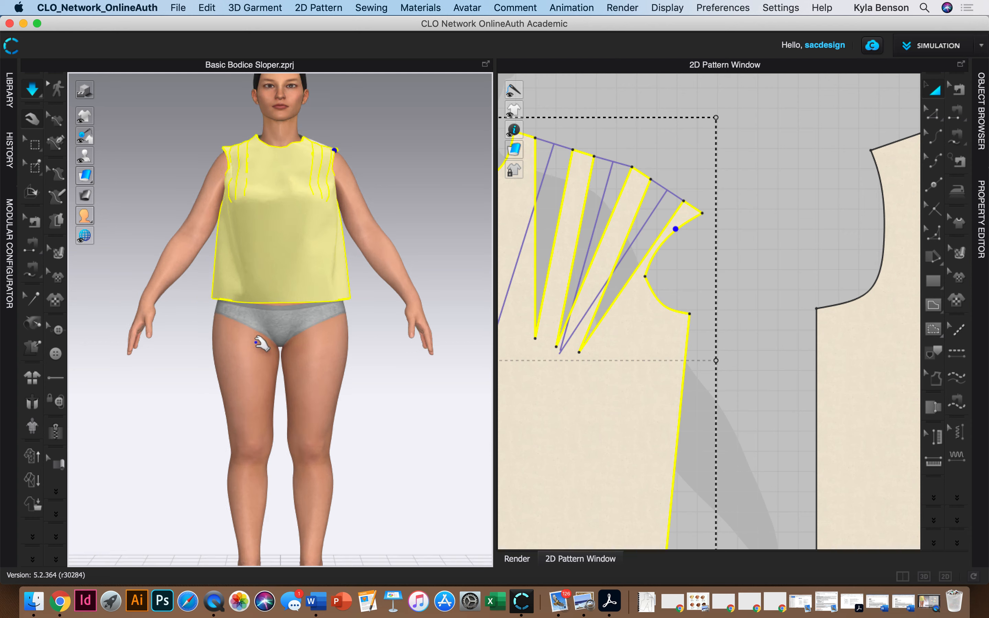
middle_click_drag(303, 302, 268, 403)
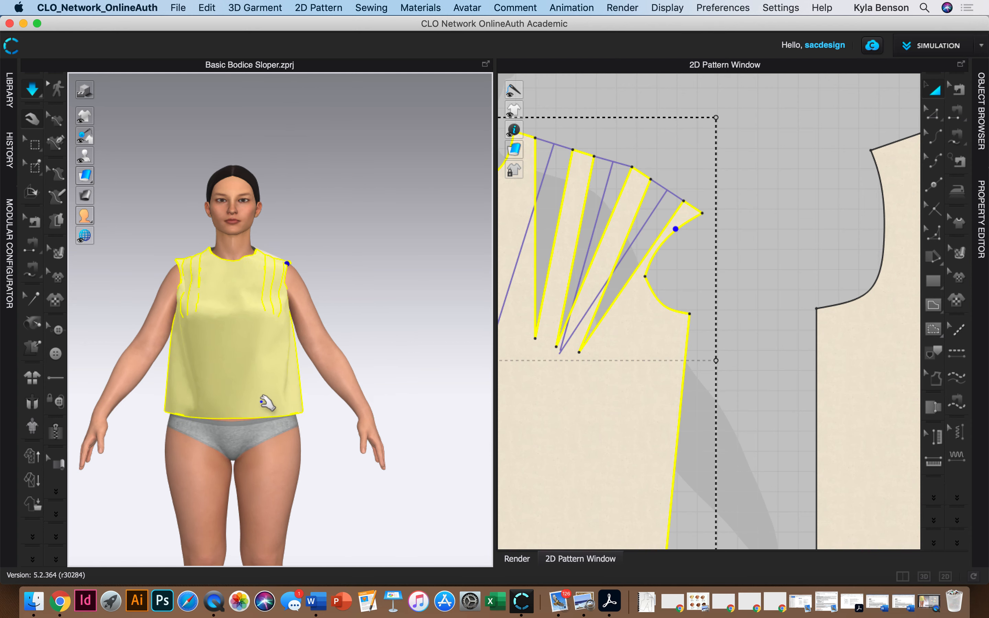
right_click_drag(373, 322, 384, 424)
scroll(180, 457, "up", 5)
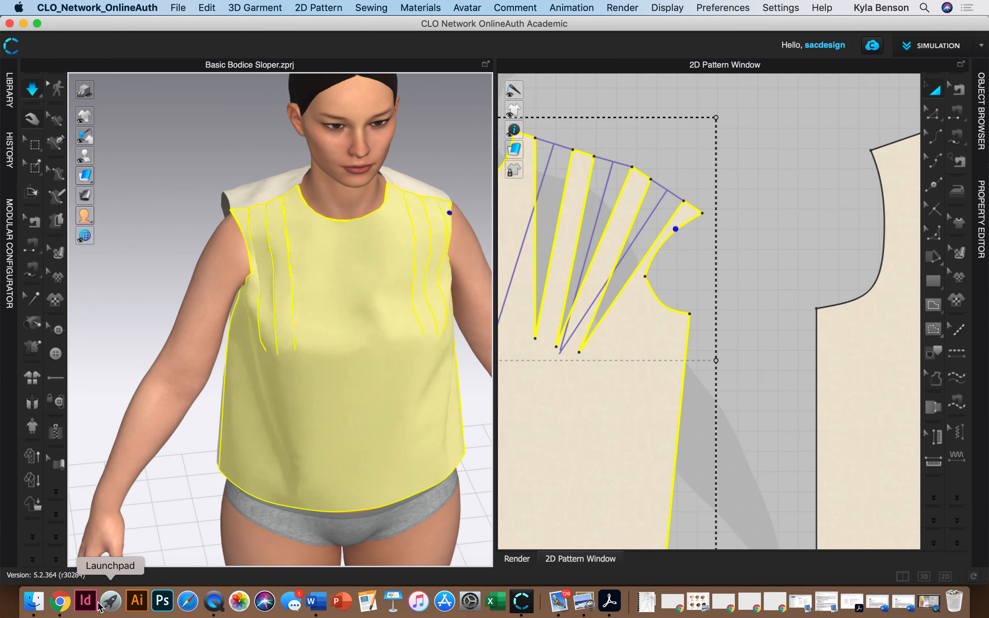
left_click(65, 602)
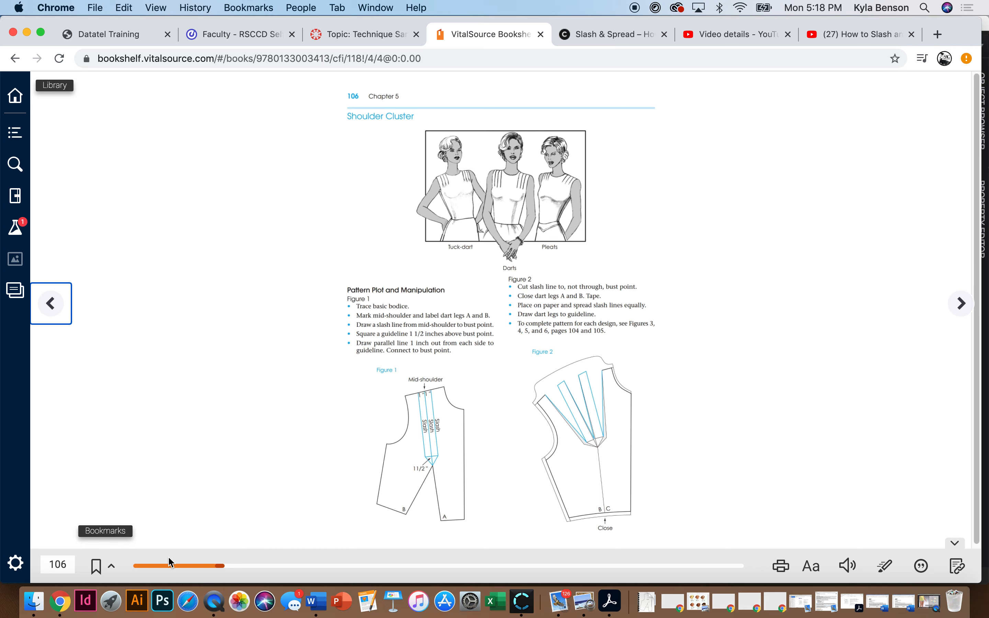
- Switch back to CLO and shorten the three front shoulder darts by moving each dart point up toward the shoulder
left_click(531, 608)
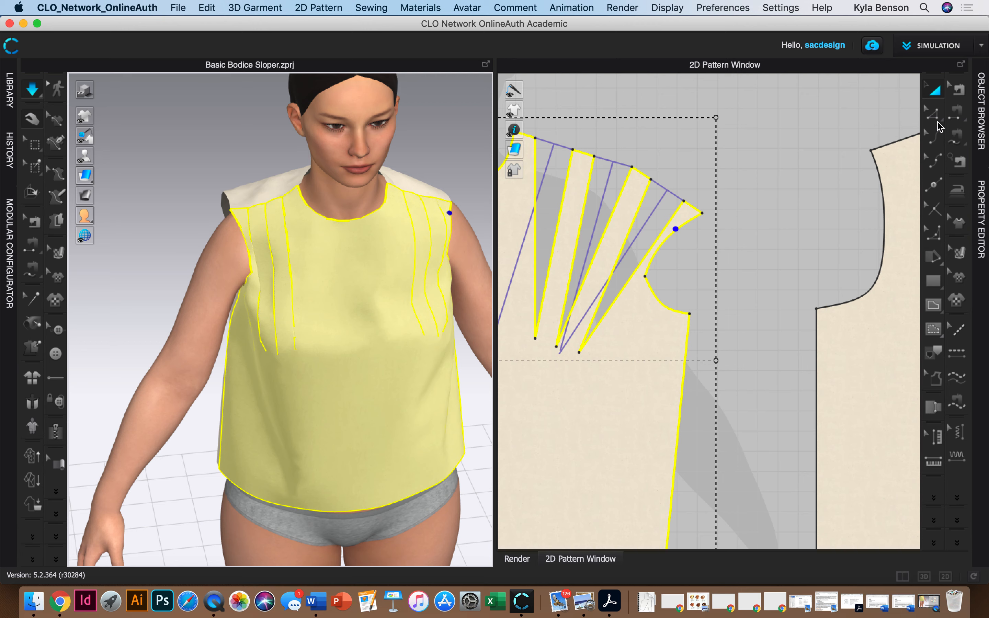
left_click(935, 120)
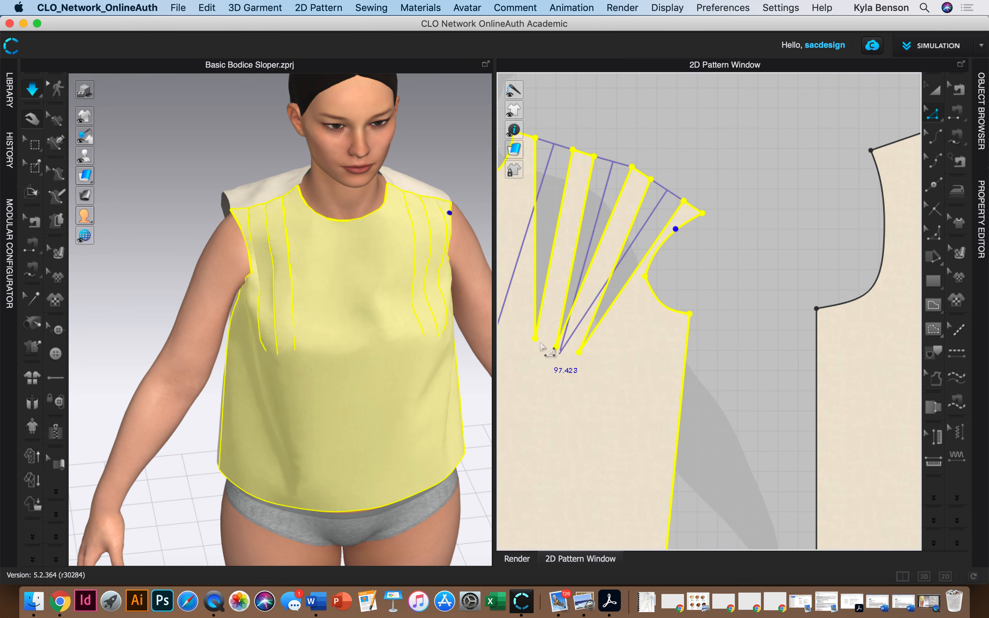
left_click(535, 340)
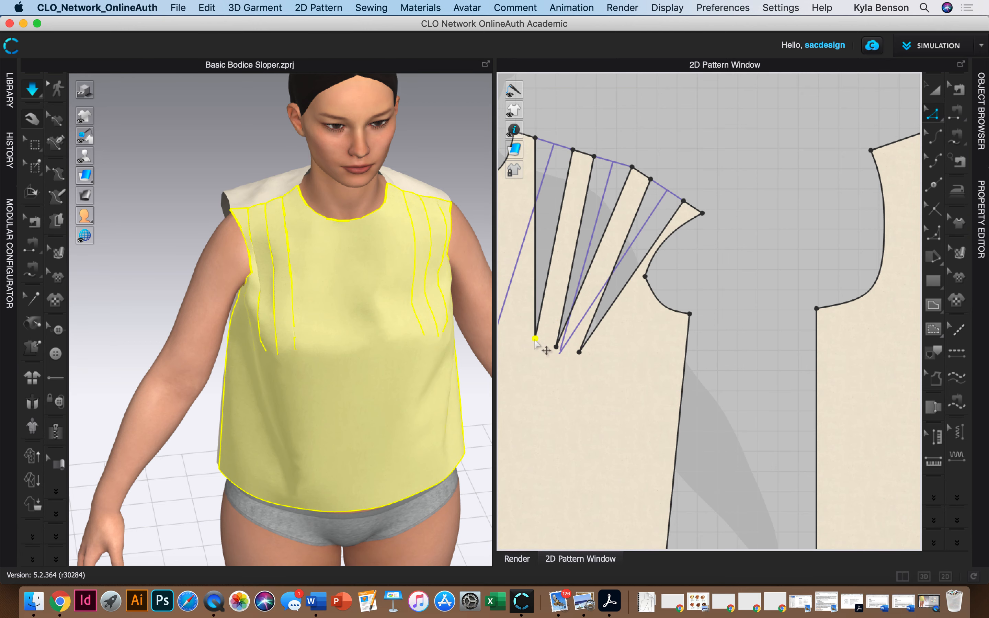
left_click_drag(535, 341, 533, 241)
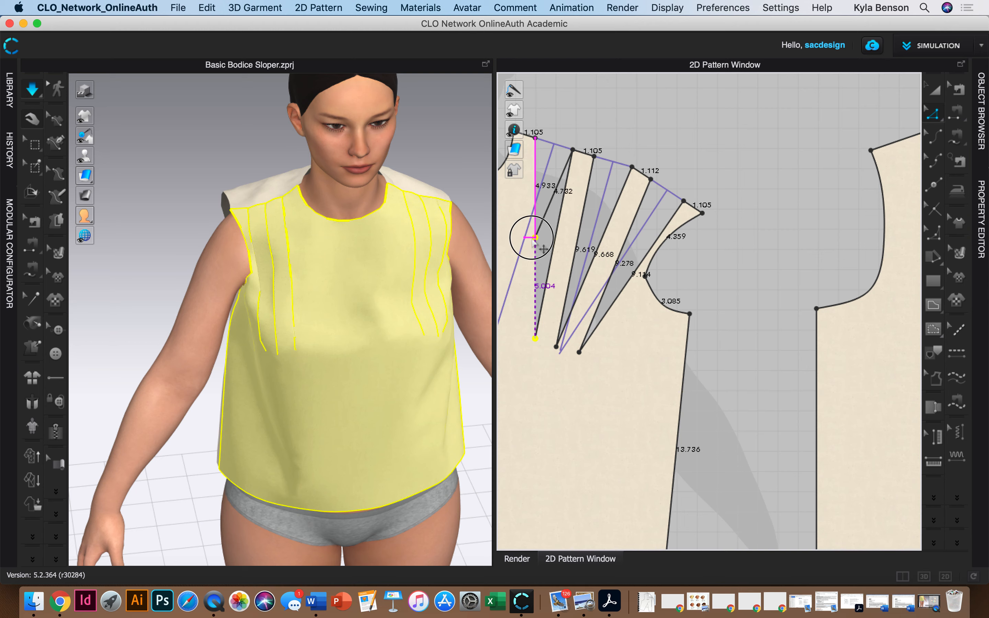
left_click_drag(556, 348, 574, 257)
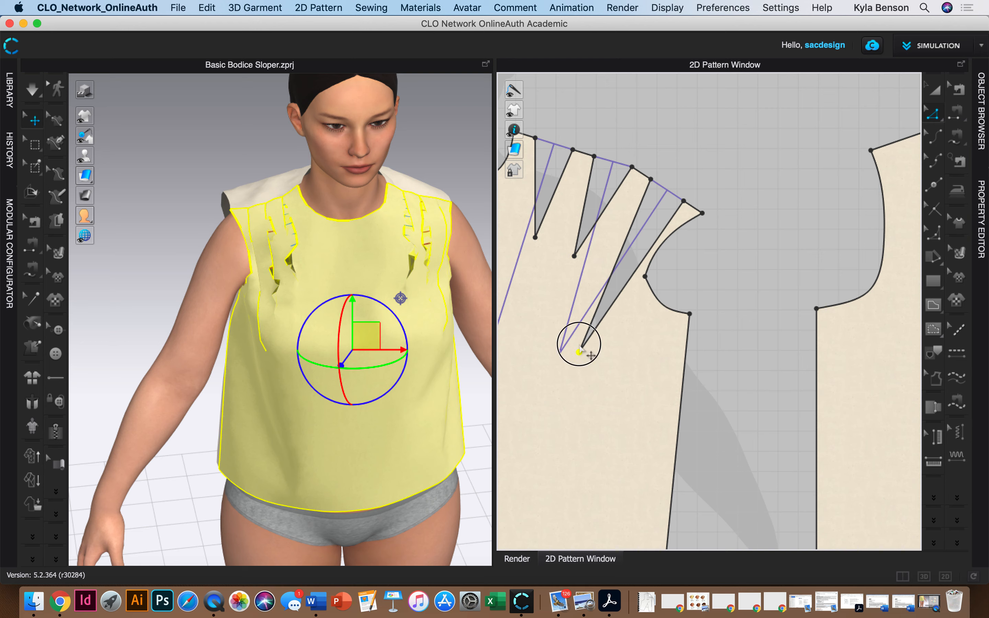
left_click_drag(580, 347, 613, 282)
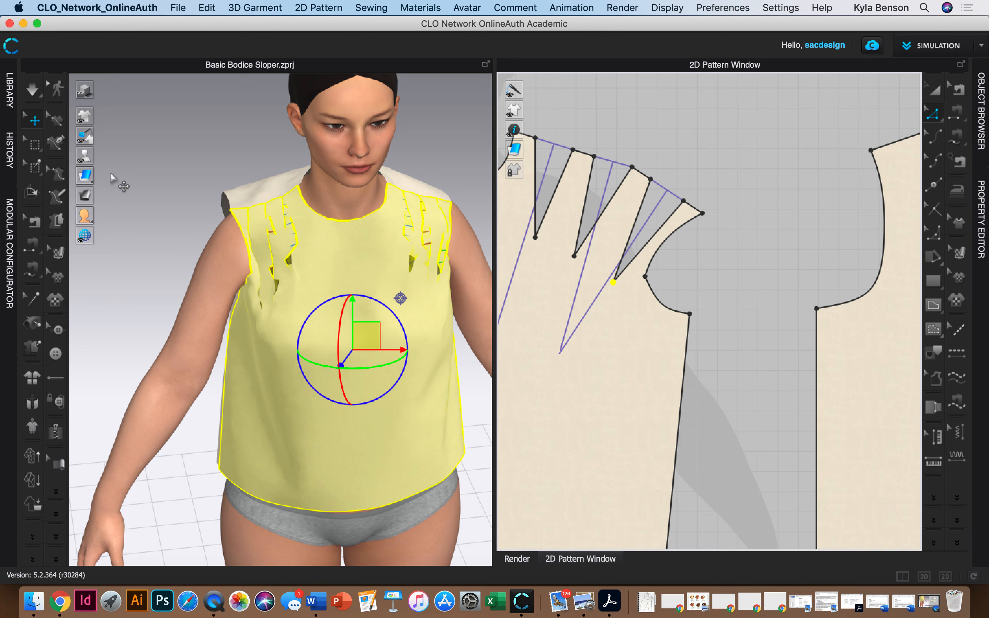
- Simulate the garment with the shortened darts and pull the front piece down at the chest and side hem
left_click(33, 90)
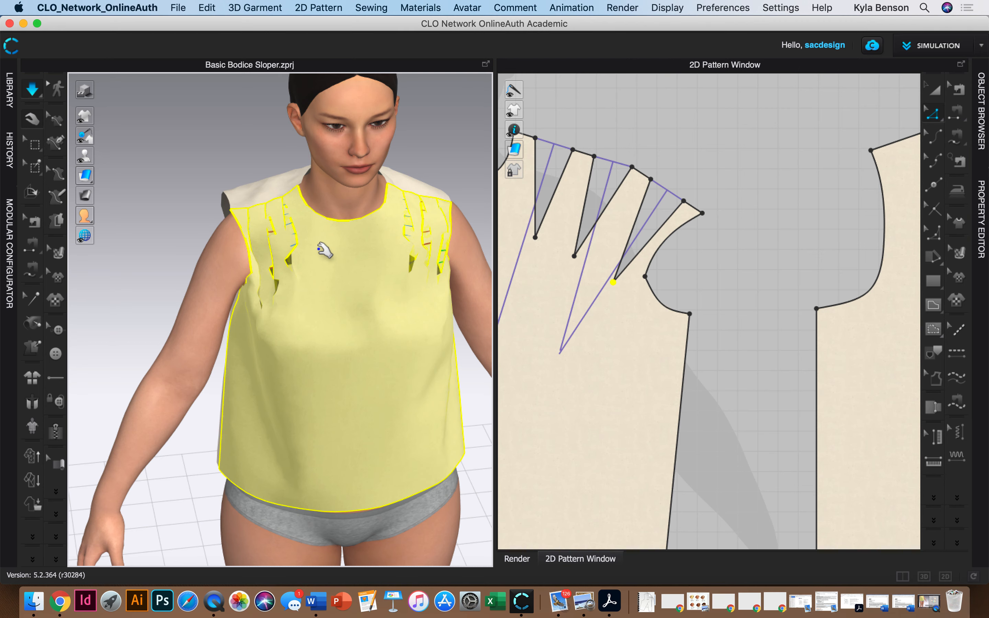
right_click_drag(415, 414, 383, 368)
left_click_drag(384, 309, 323, 408)
left_click_drag(440, 447, 435, 551)
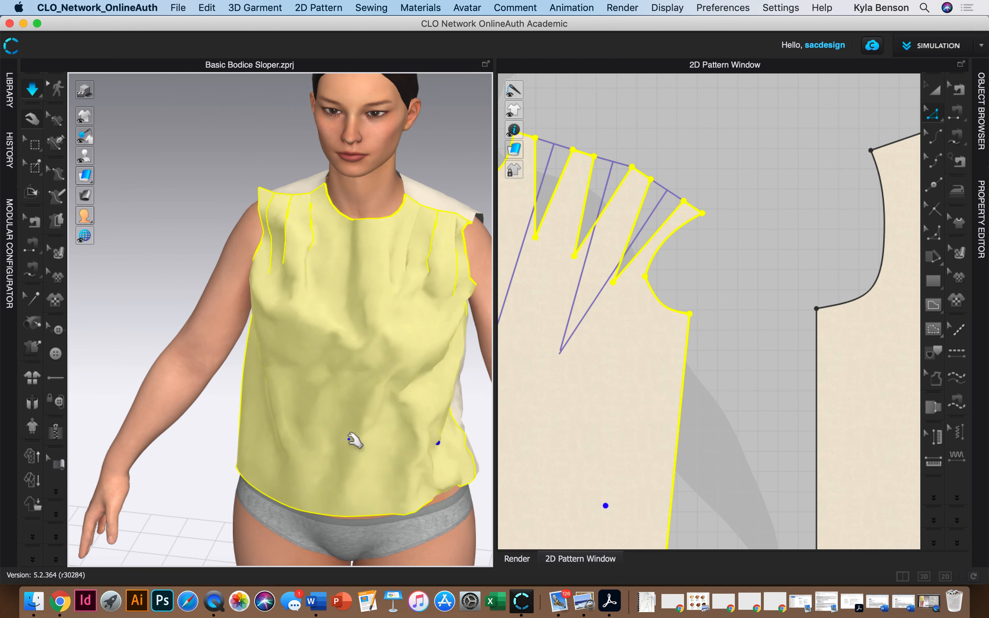
- Inspect the drape from the front, side and above, and pull the fabric near the armhole to settle the darts
right_click_drag(435, 490, 404, 432)
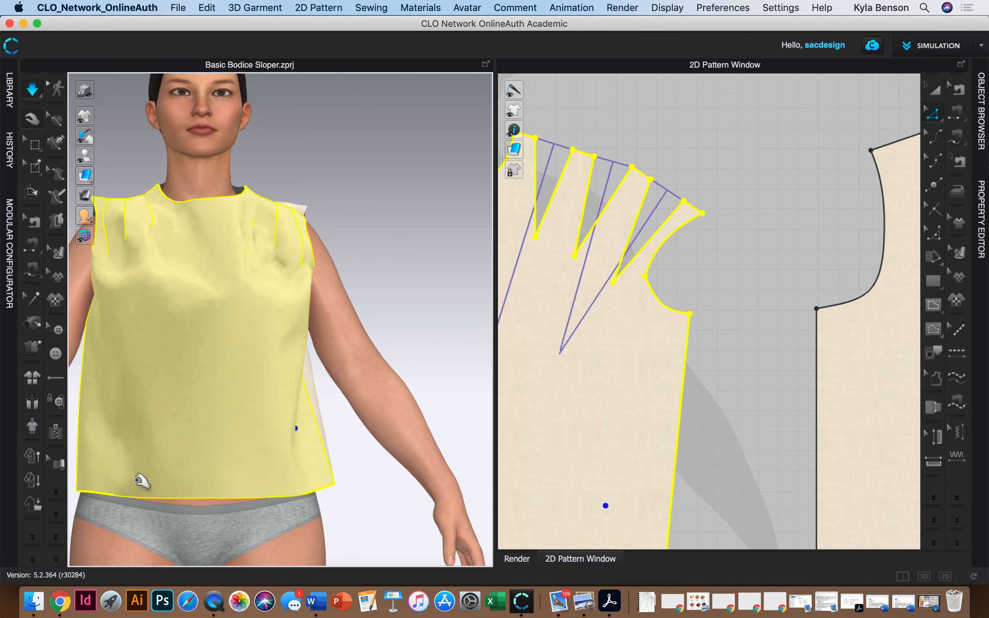
right_click_drag(325, 462, 188, 466)
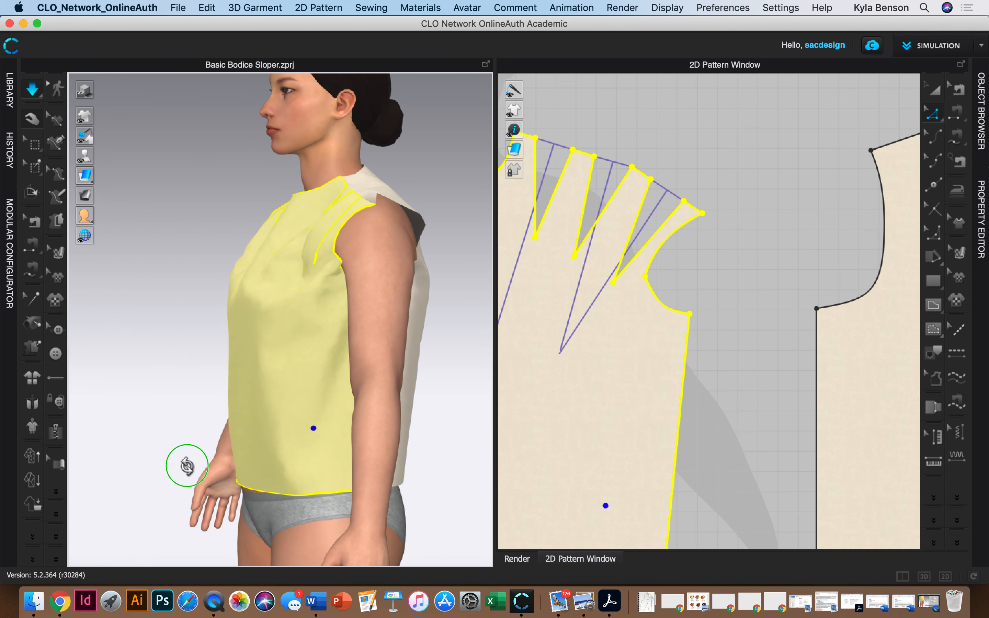
right_click_drag(318, 372, 451, 405)
left_click_drag(294, 249, 392, 353)
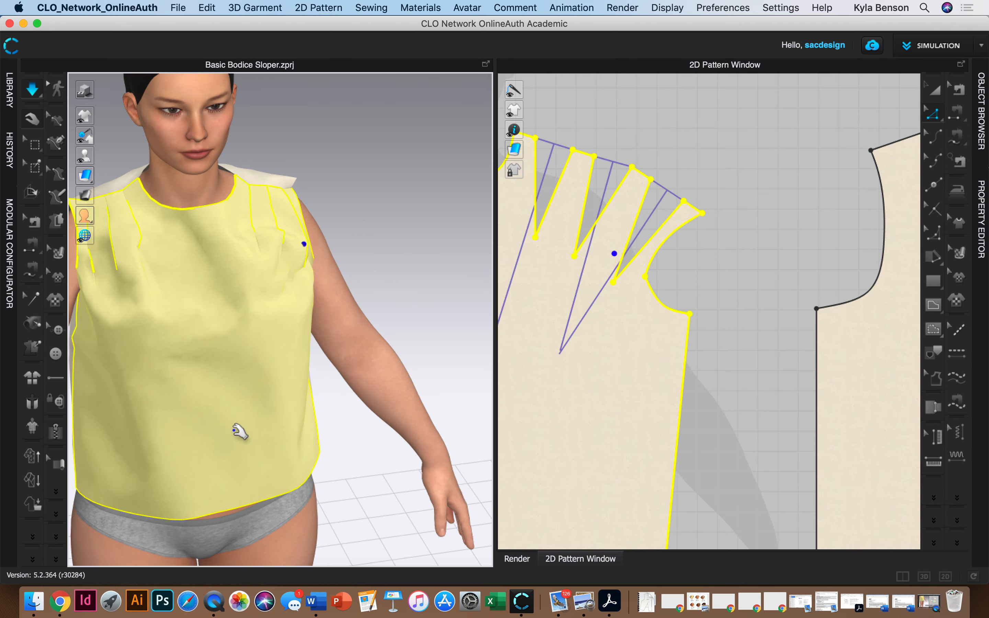
right_click_drag(229, 429, 220, 496)
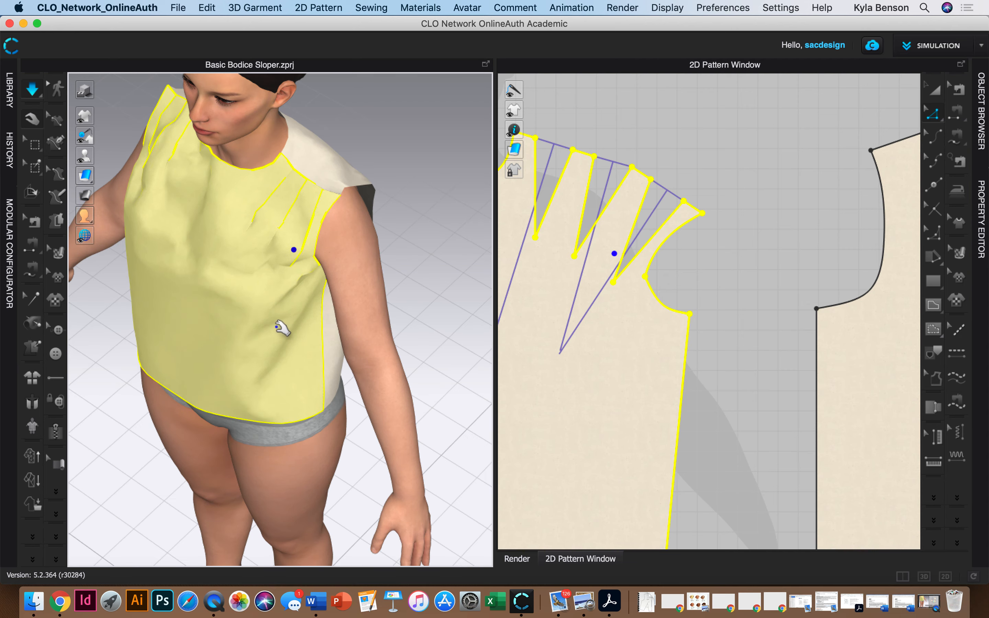
right_click_drag(280, 326, 280, 281)
- Lengthen the middle shoulder dart by moving its point down toward the bust, and simulate the garment again
left_click_drag(574, 277, 557, 293)
key("super+z")
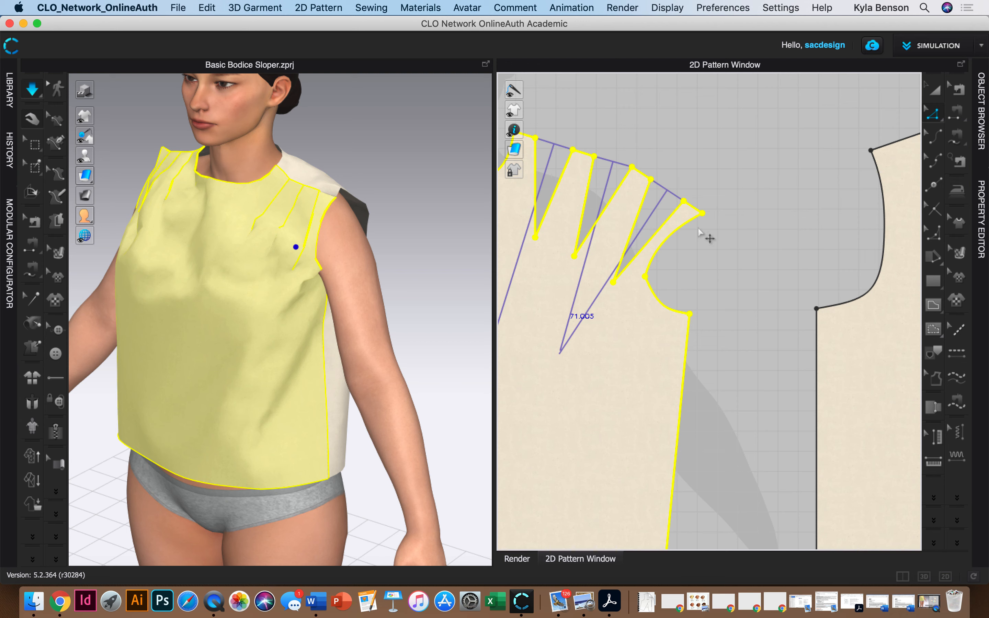
left_click(816, 154)
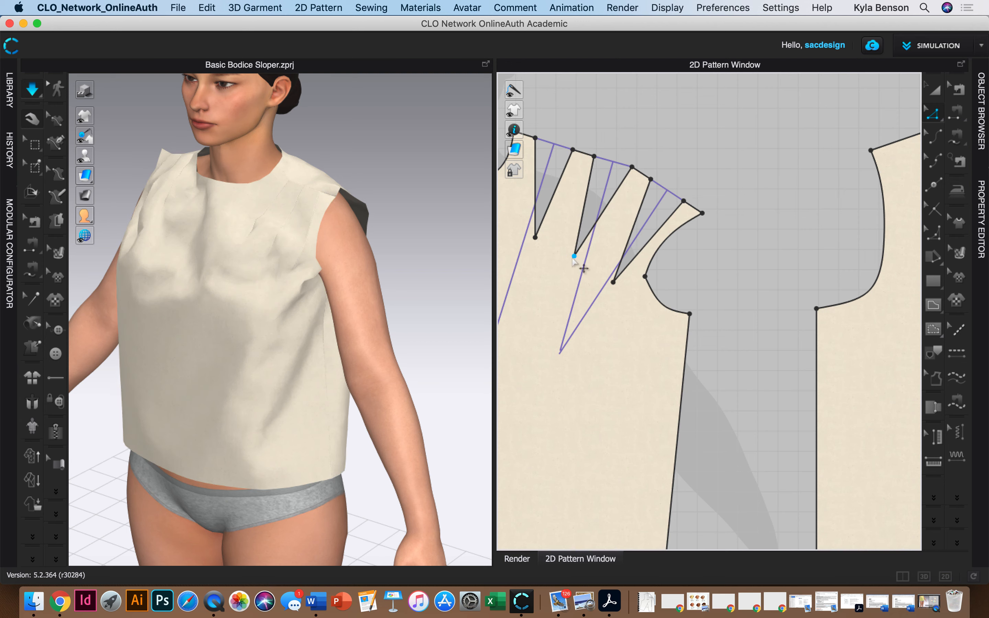
left_click_drag(574, 256, 554, 279)
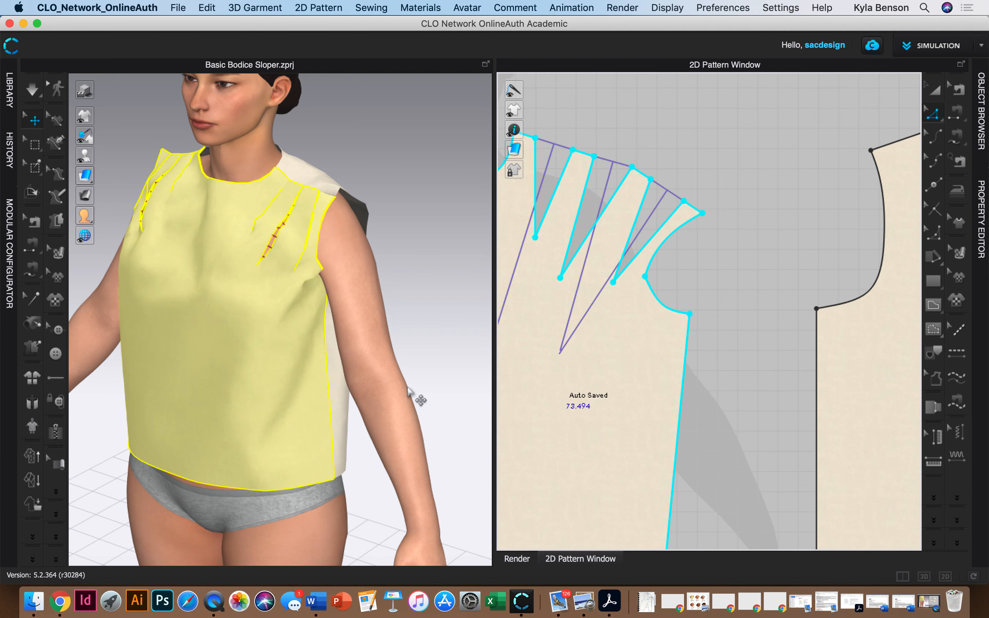
left_click(32, 91)
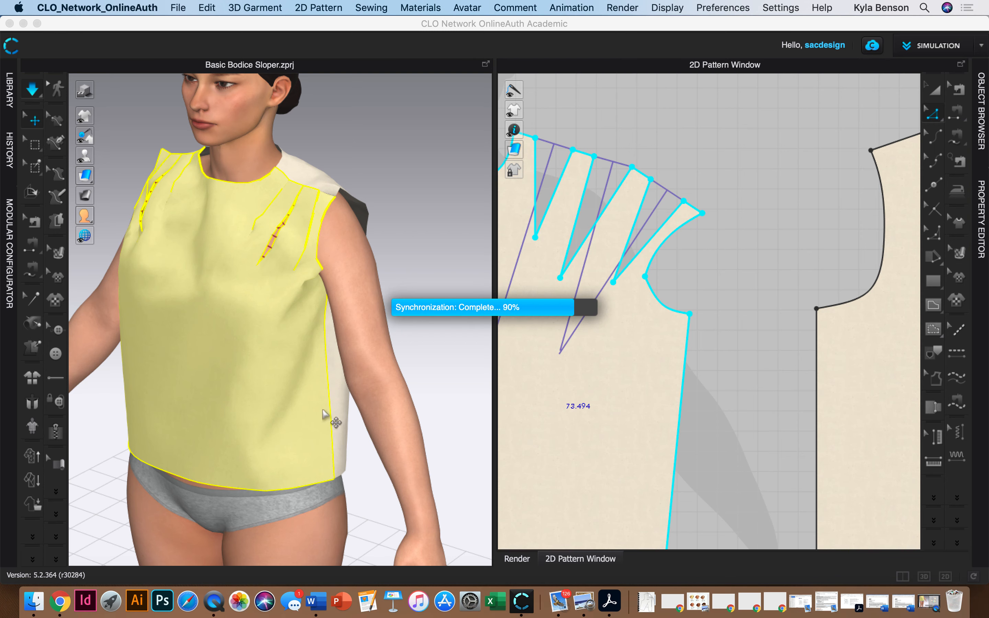